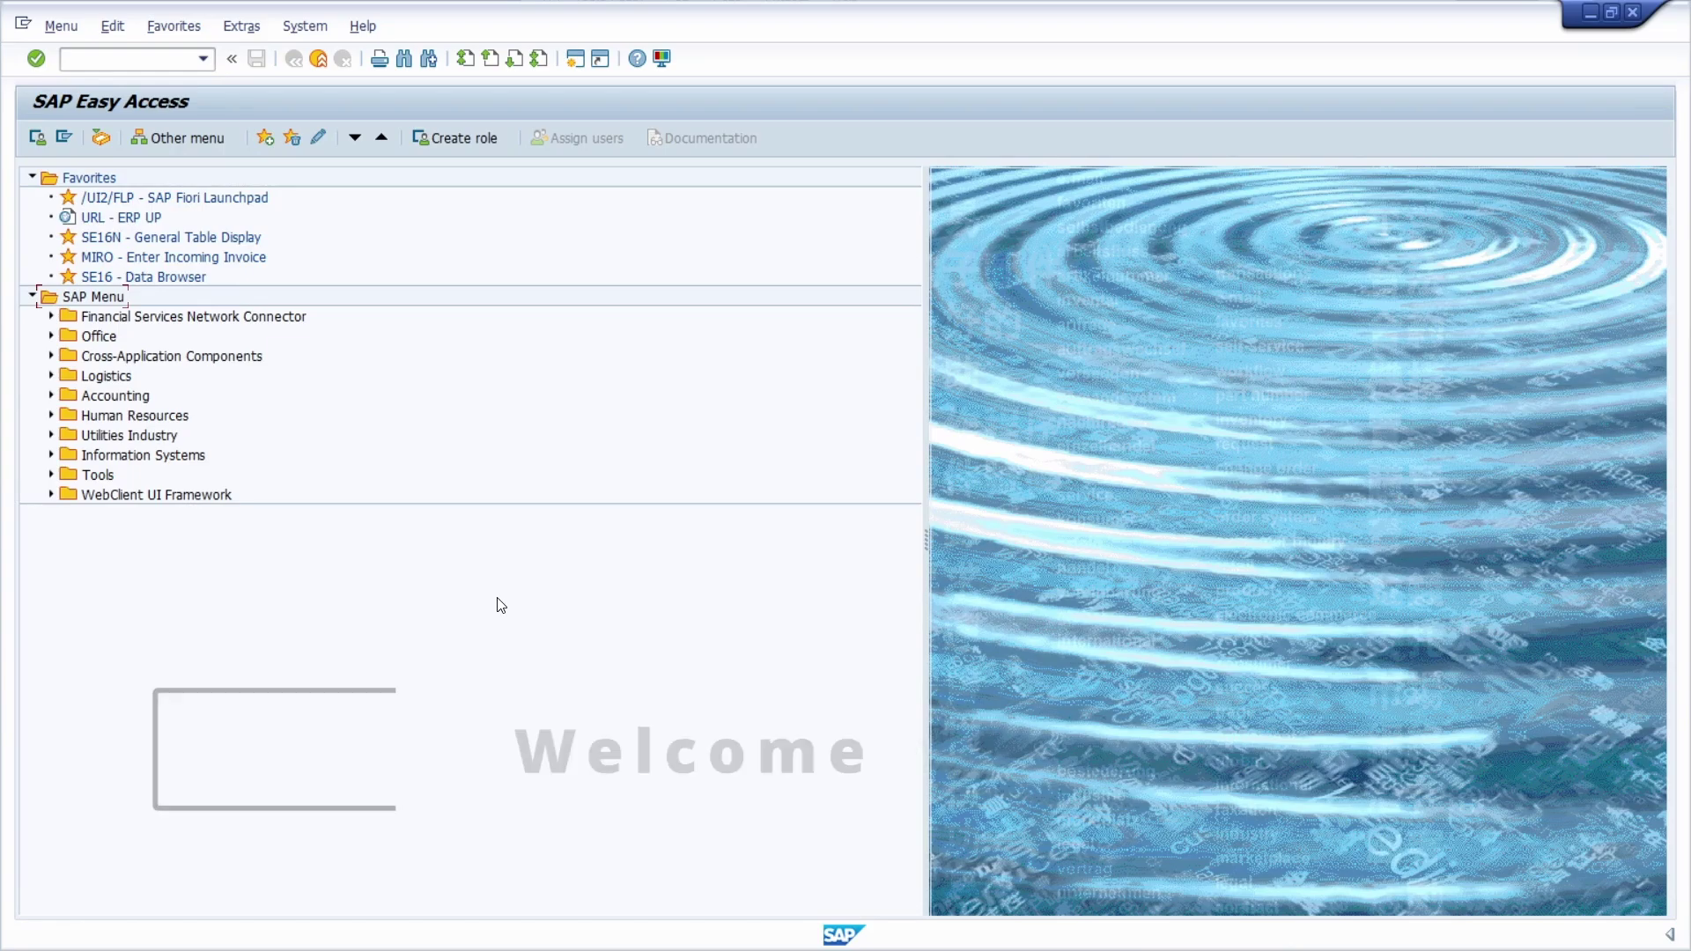
# Enter transaction /nsu3 in the command field on SAP Easy Access.
pyautogui.click(135, 59)
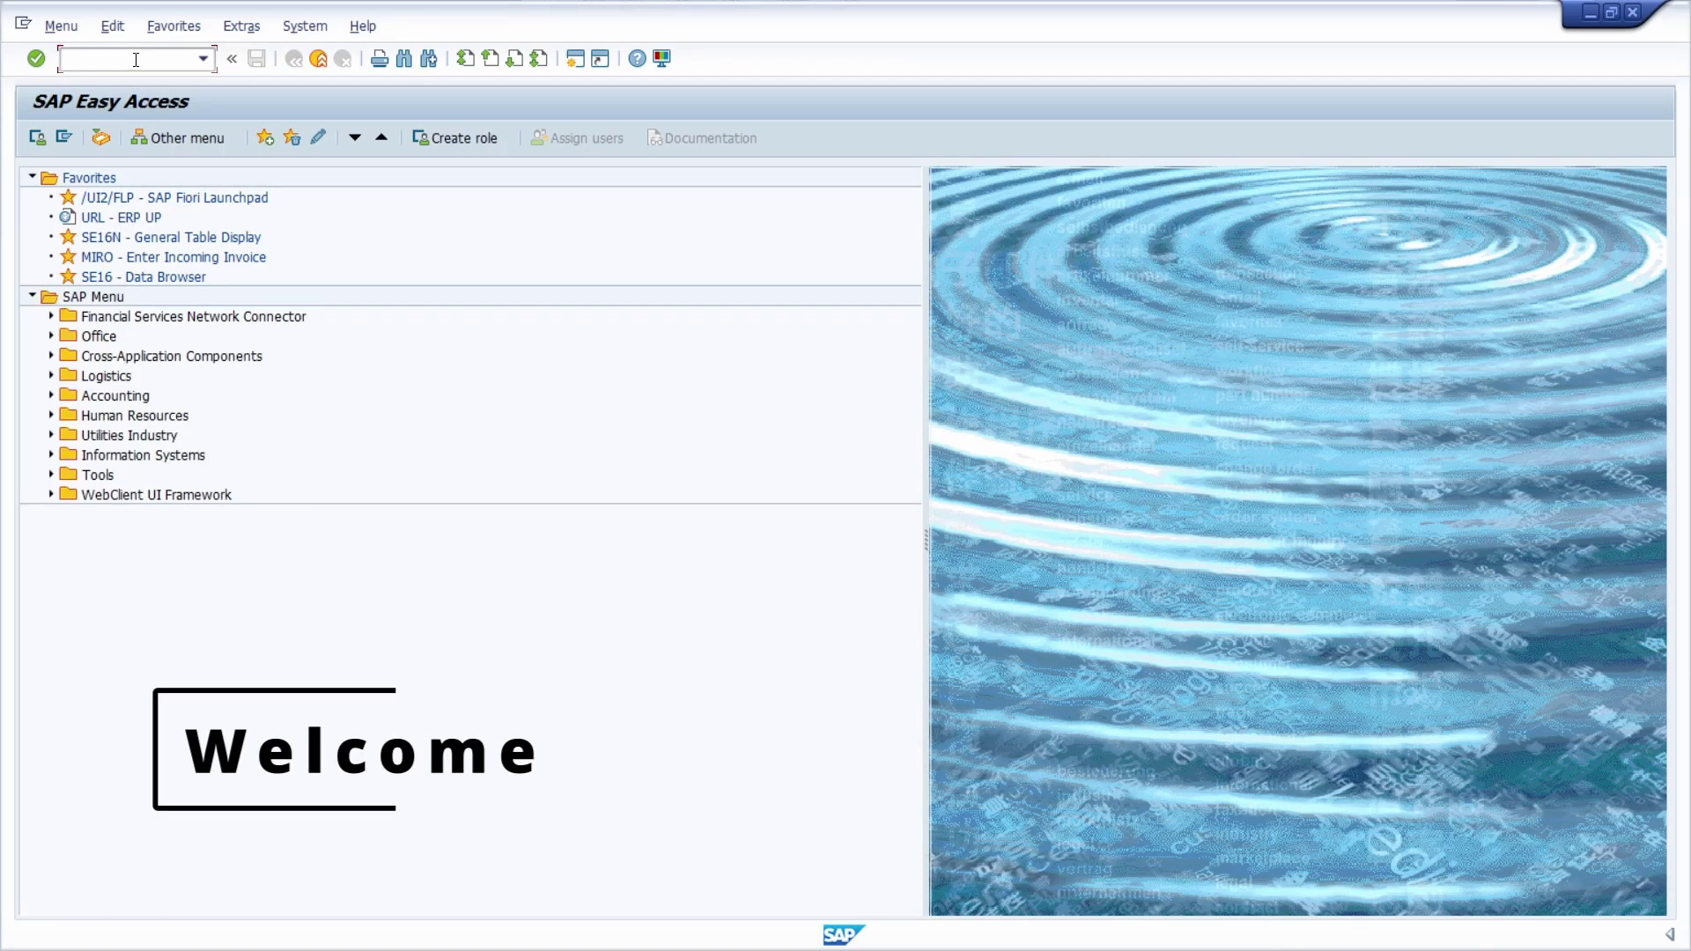
pyautogui.write('/nsu3')
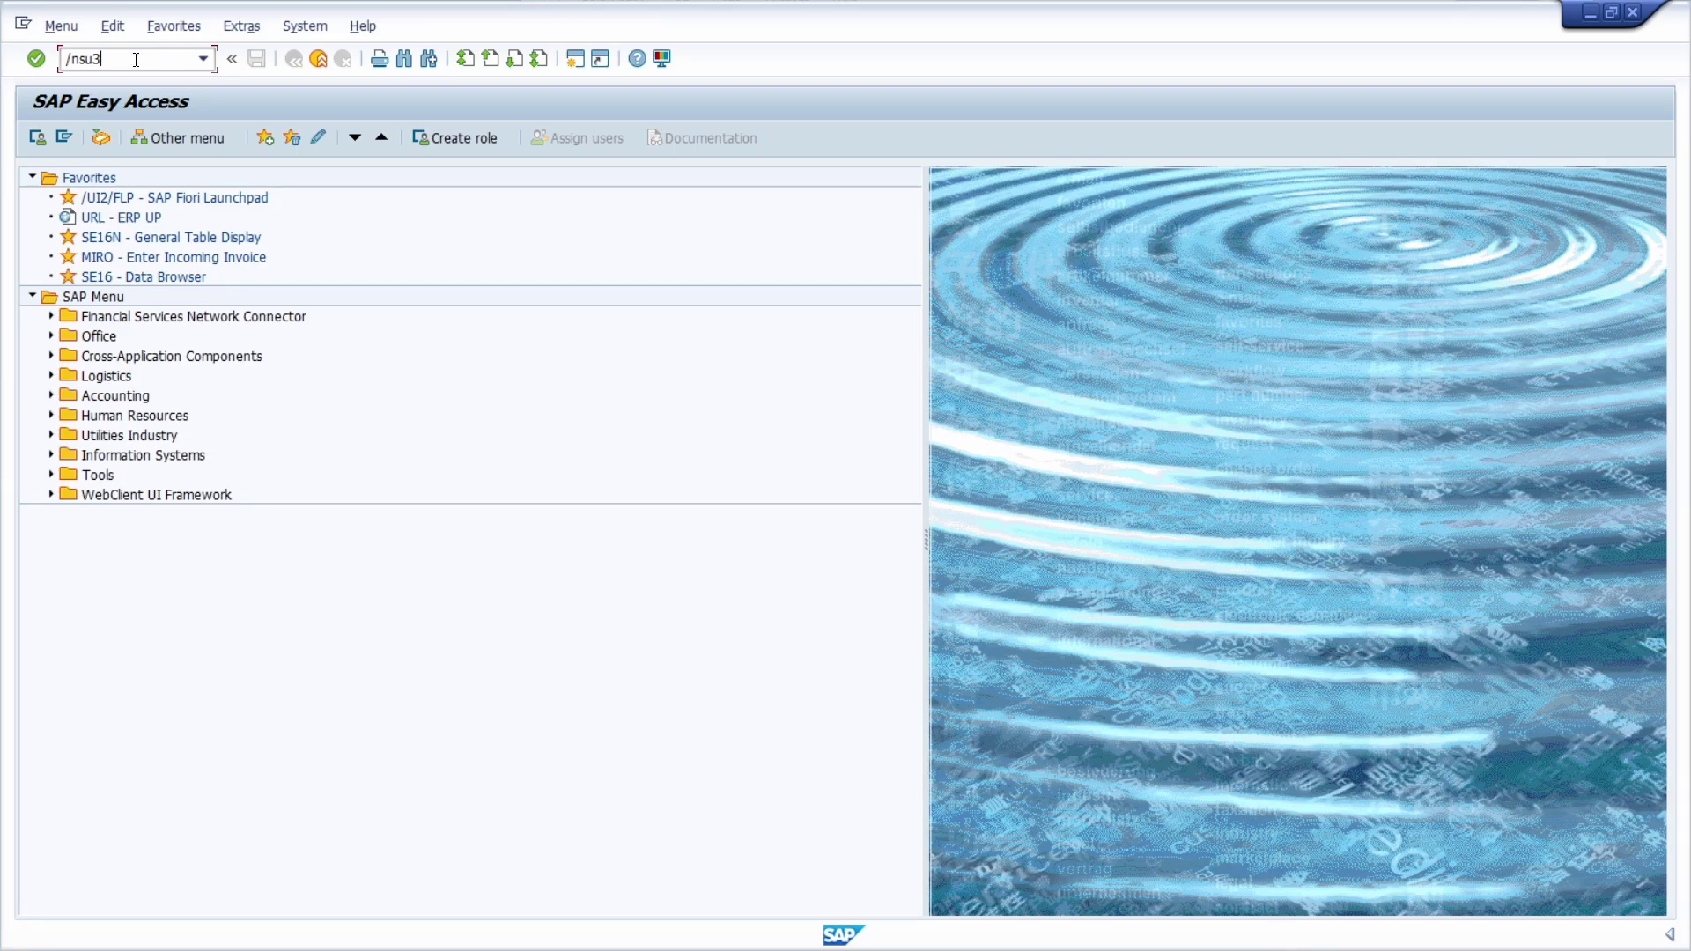
# View the user profile's Parameters tab, then start MIRO invoice entry with /nmiro.
pyautogui.press('Return')
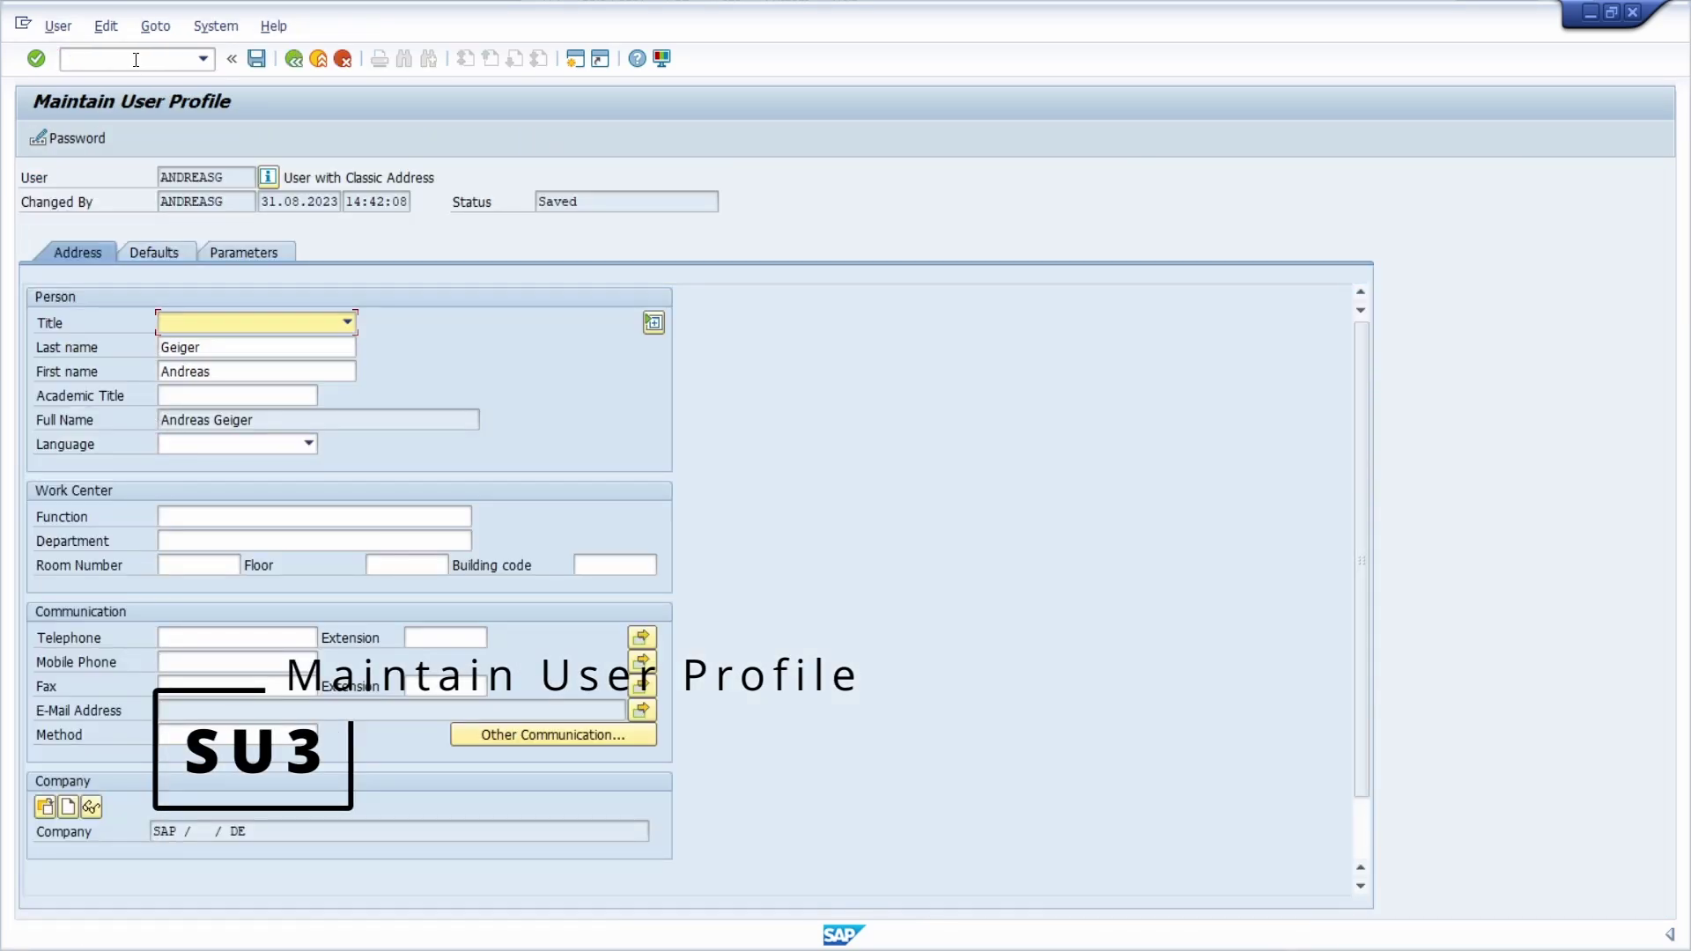
pyautogui.click(246, 255)
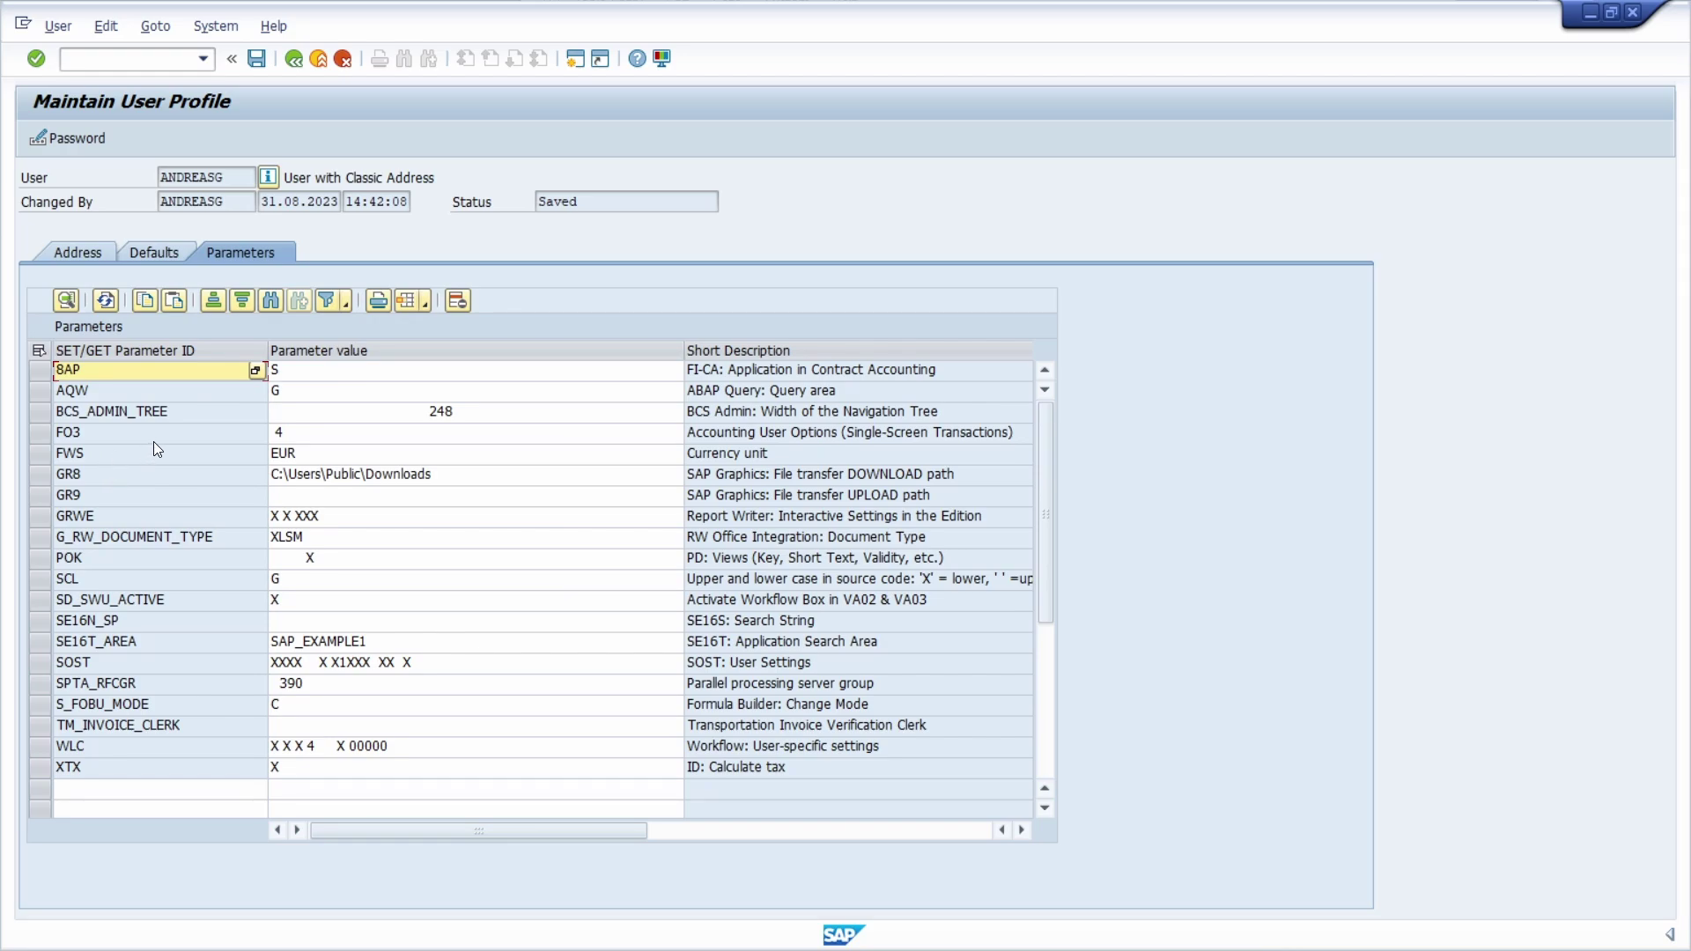
pyautogui.click(126, 59)
pyautogui.write('/nmiro')
pyautogui.press('Return')
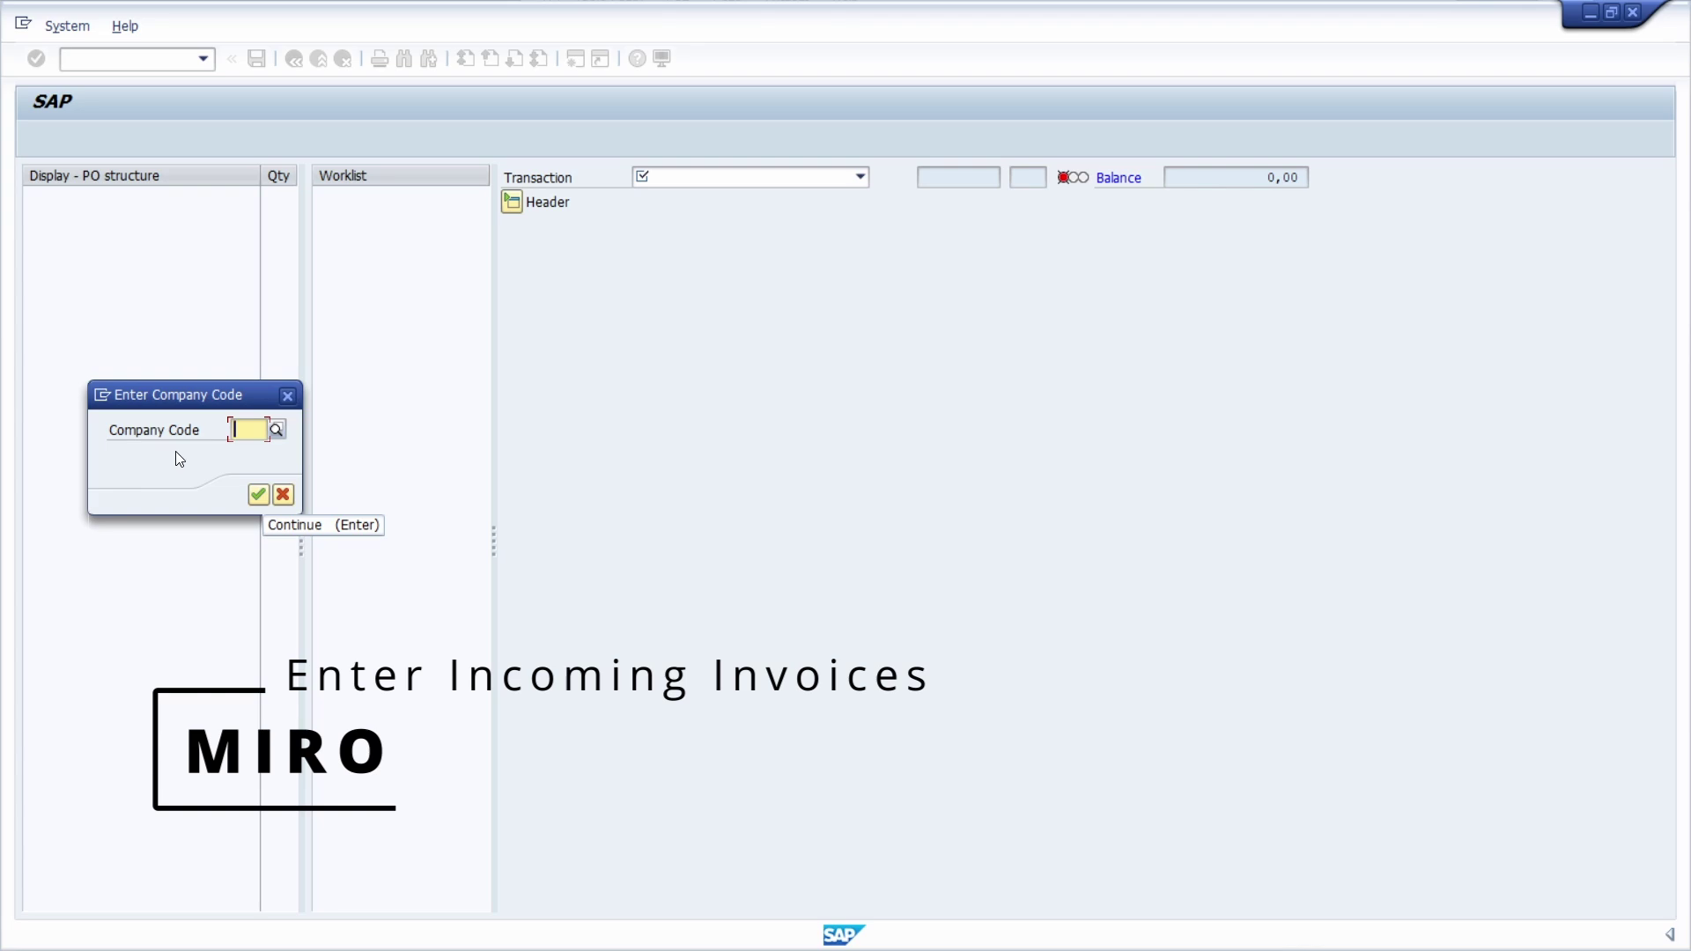
# Cancel the company code prompt and go back to the user profile via /nsu3.
pyautogui.click(294, 401)
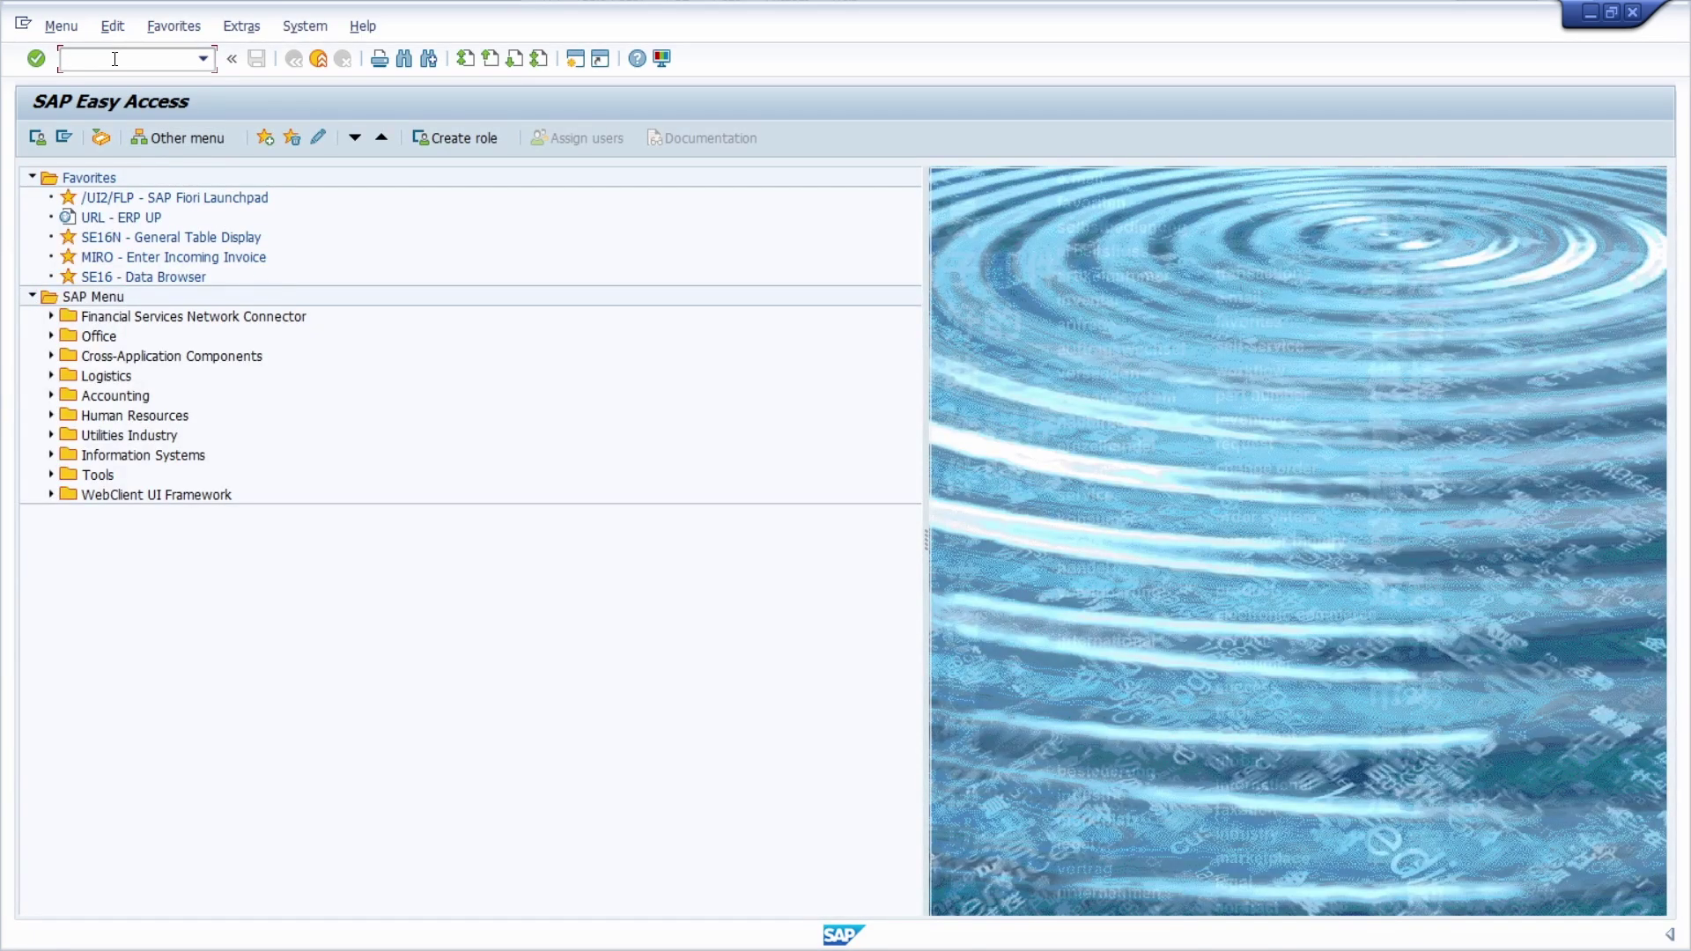
pyautogui.write('/nsu3')
pyautogui.press('Return')
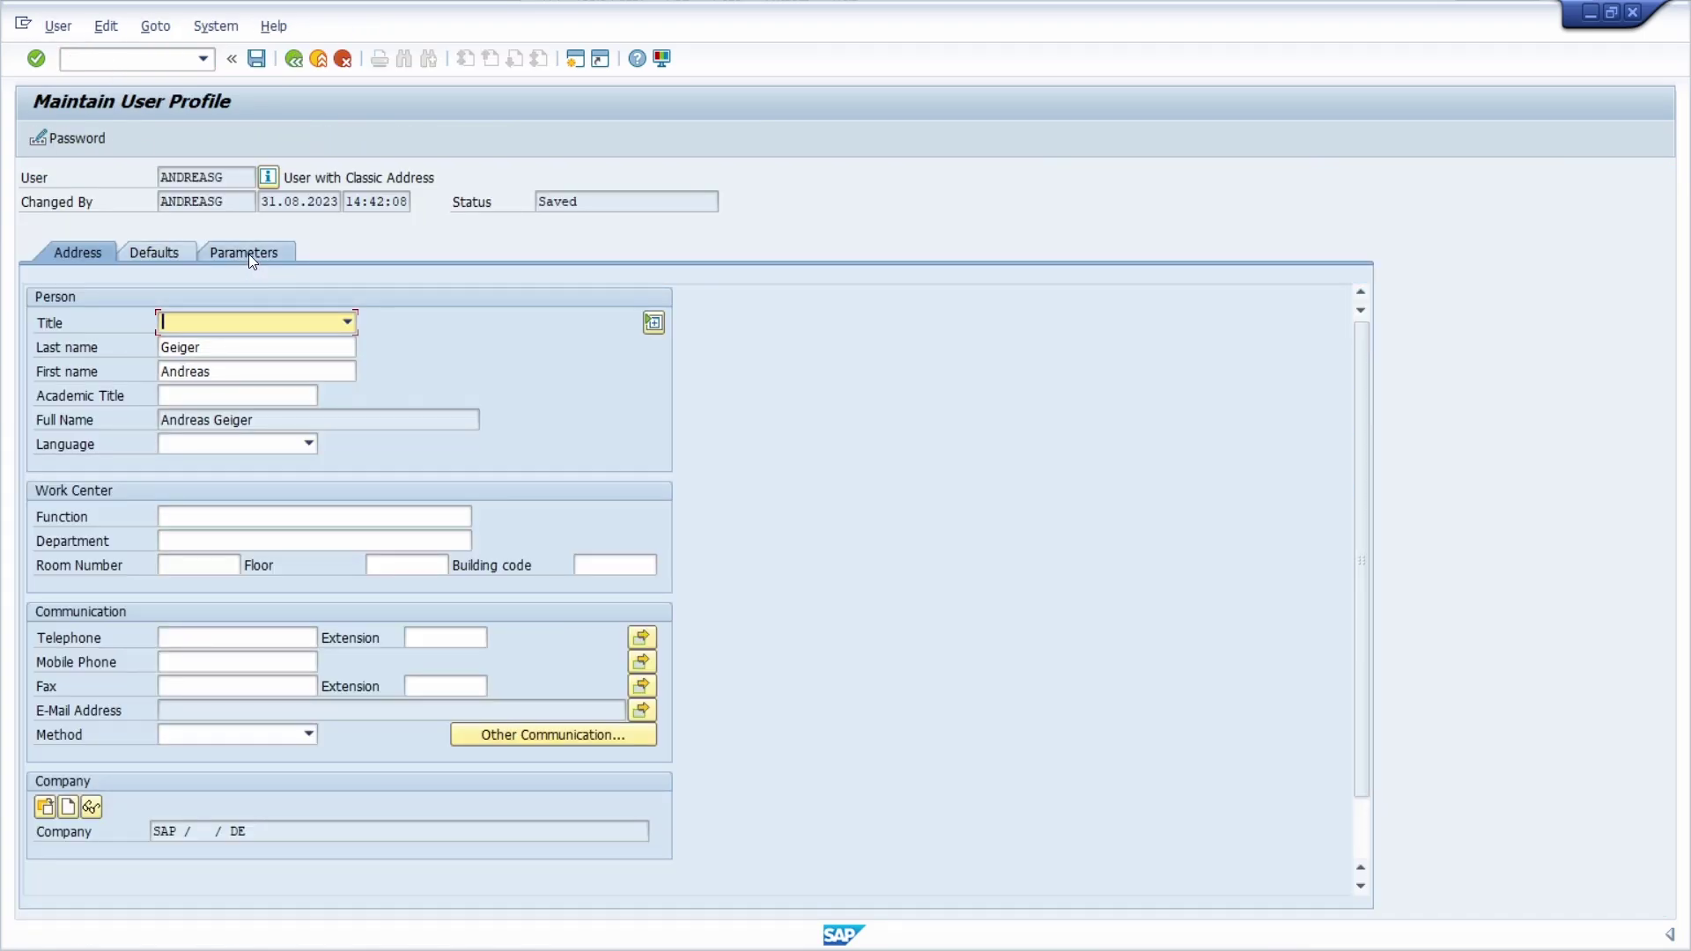
# Add a new parameter row BUK with value 1010 and save the user profile.
pyautogui.click(249, 254)
pyautogui.click(150, 790)
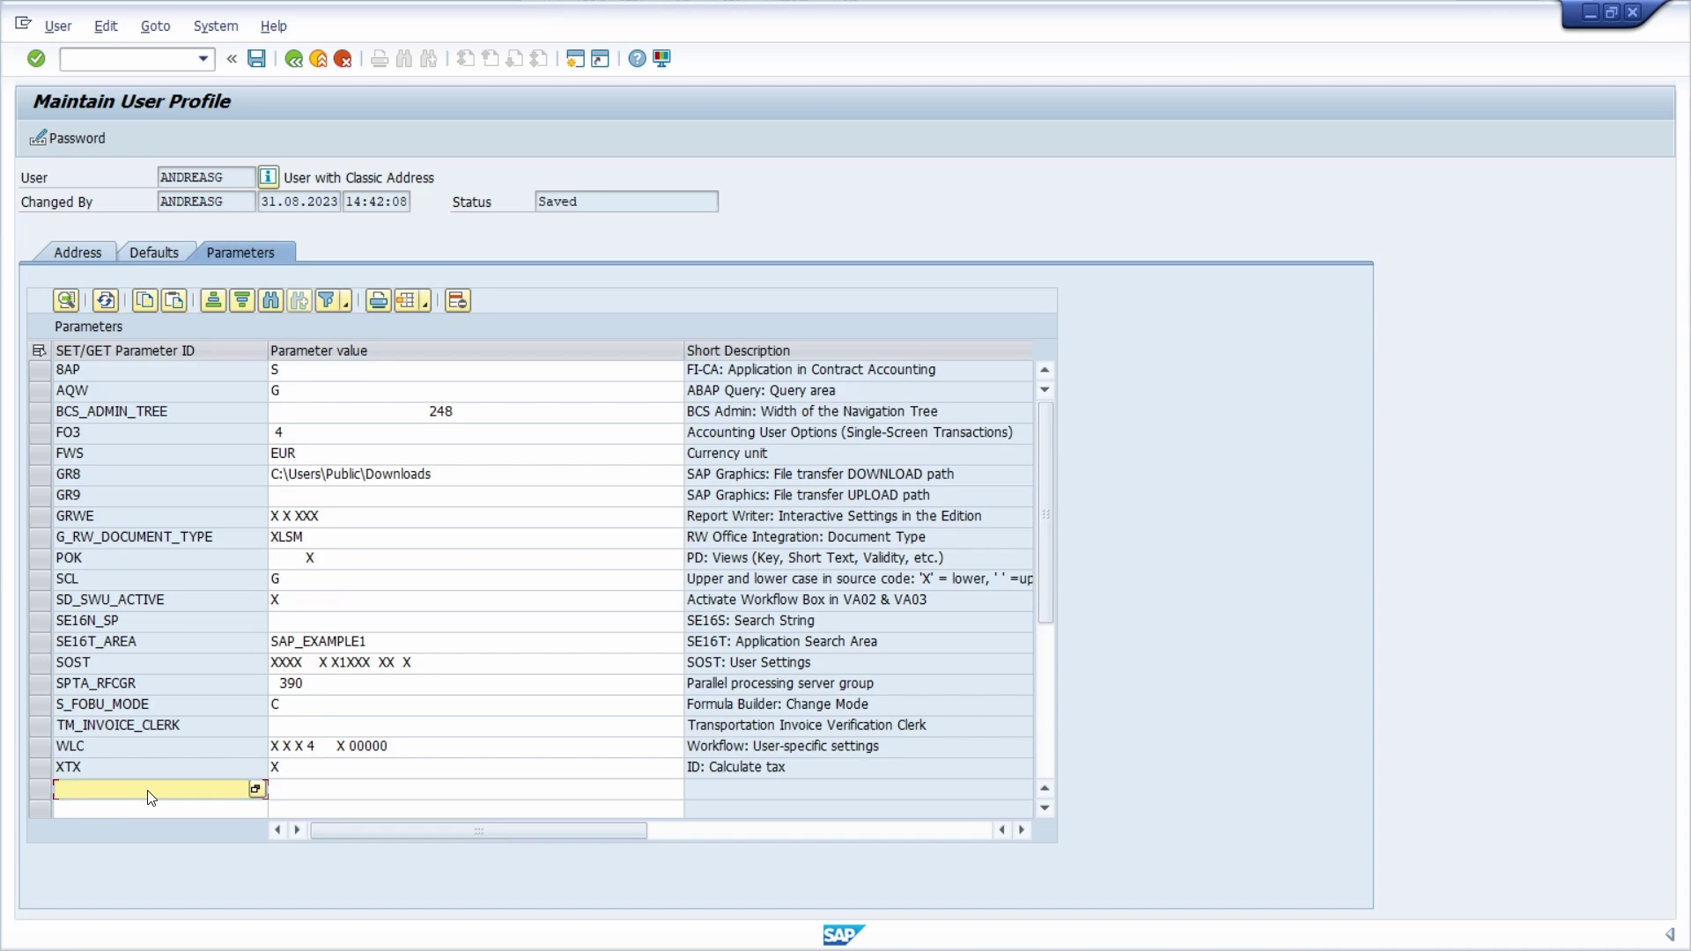
pyautogui.write('buk')
pyautogui.press('Tab')
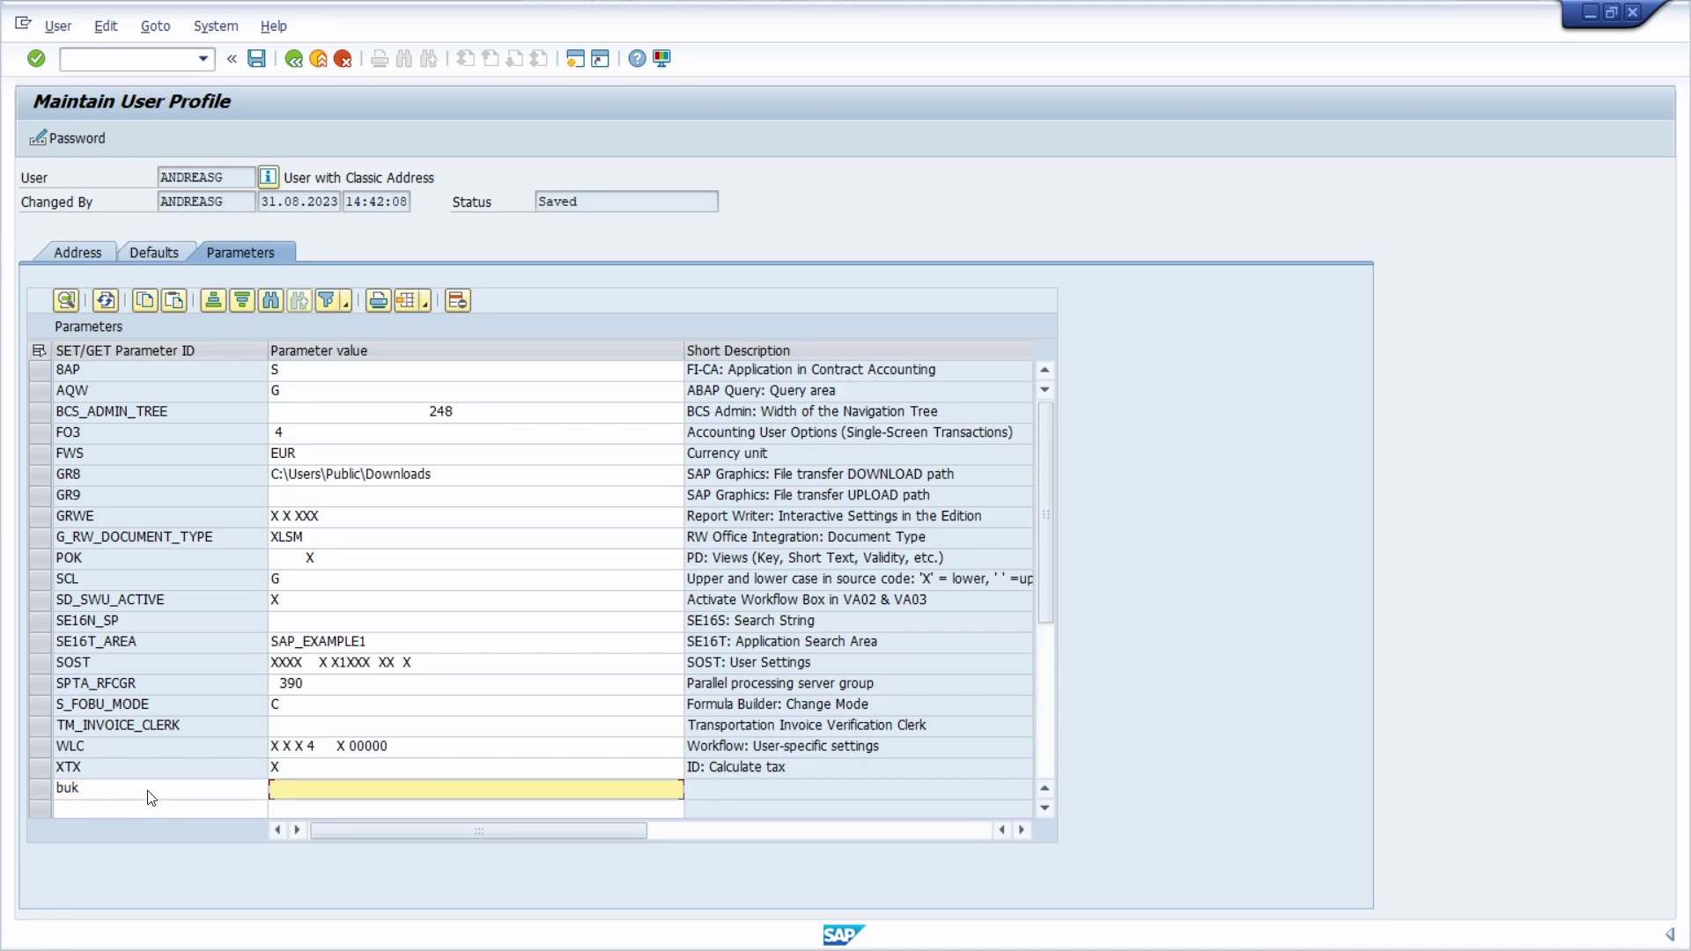
pyautogui.write('1010')
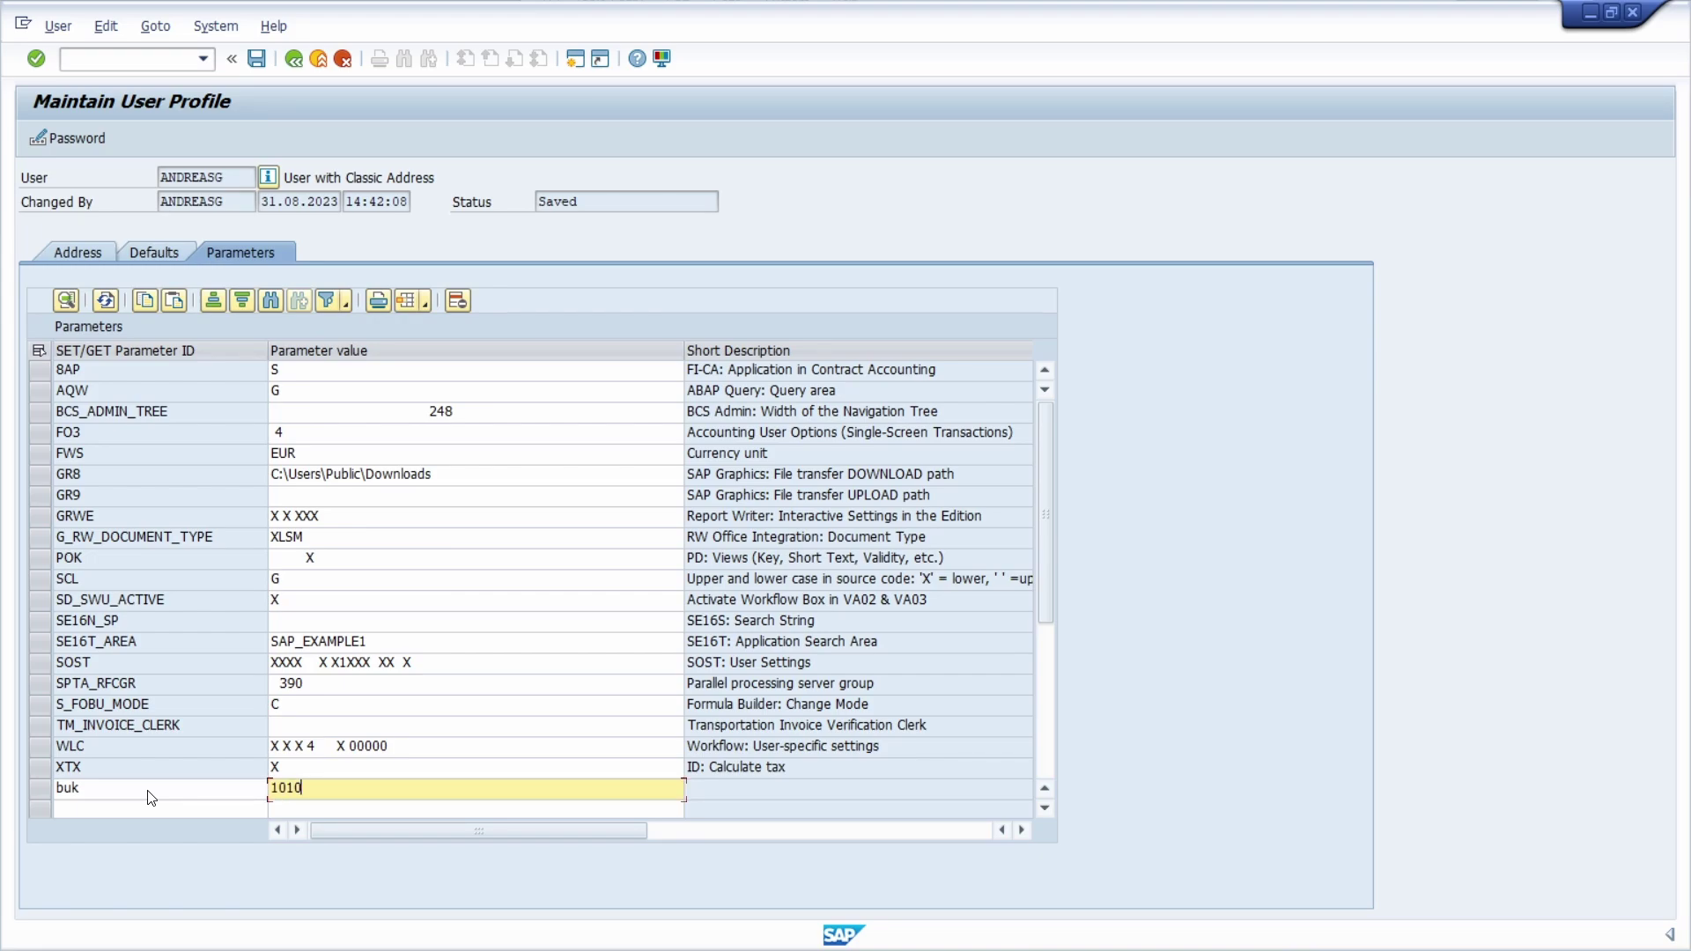
pyautogui.press('Return')
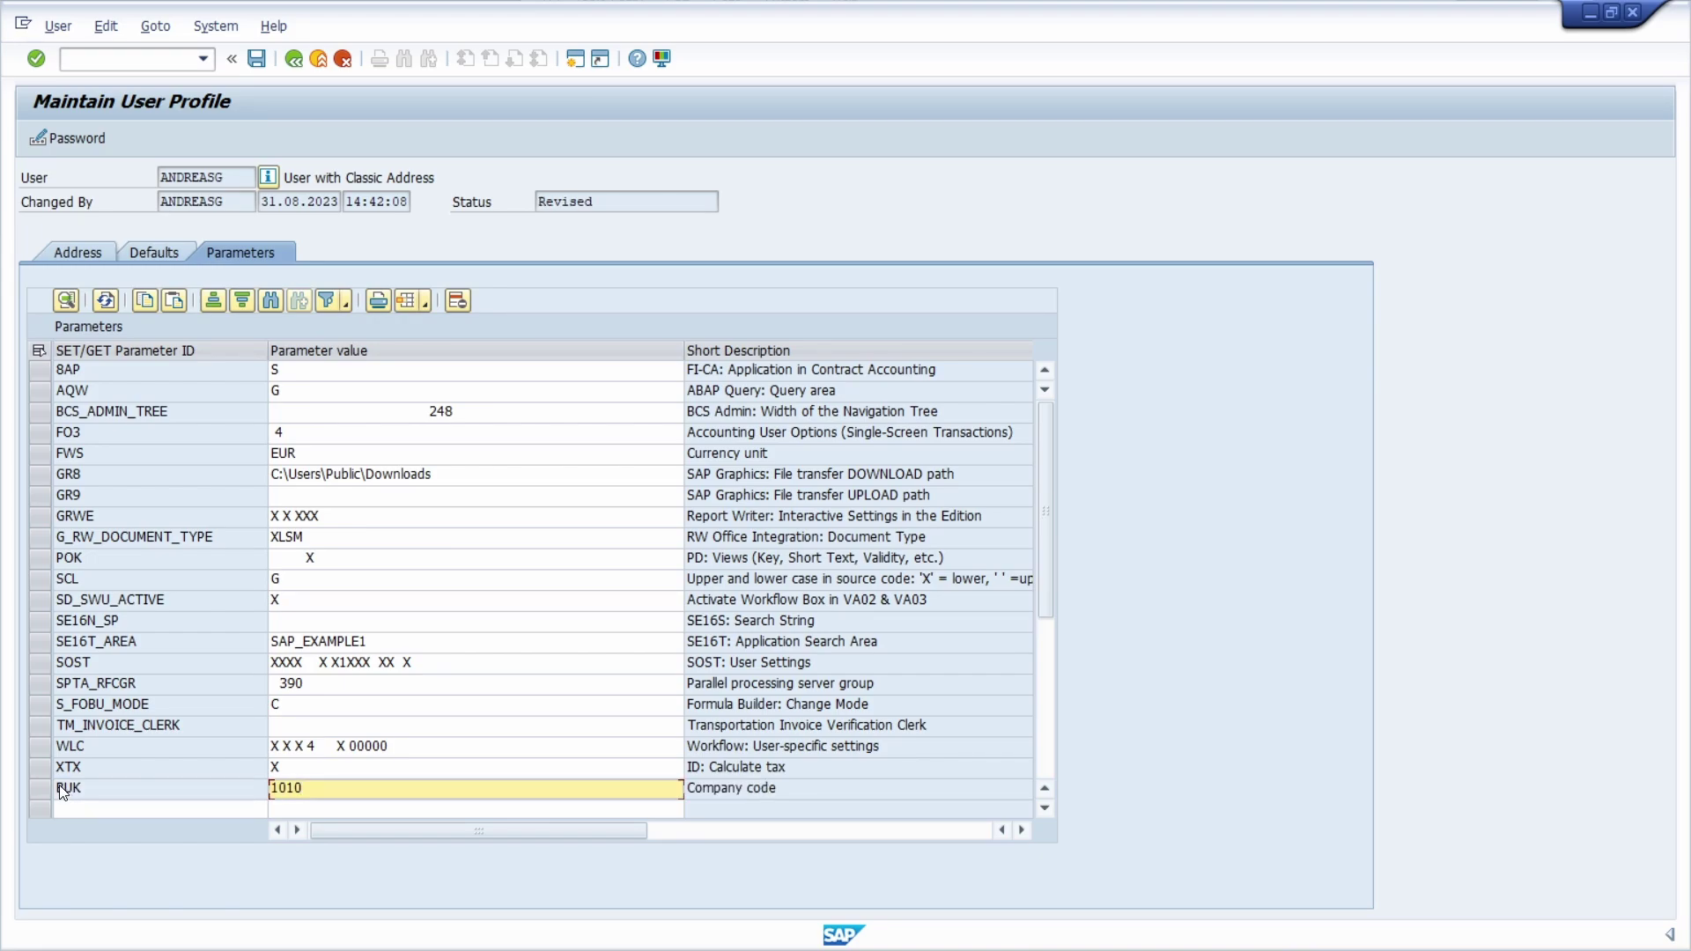
pyautogui.click(243, 789)
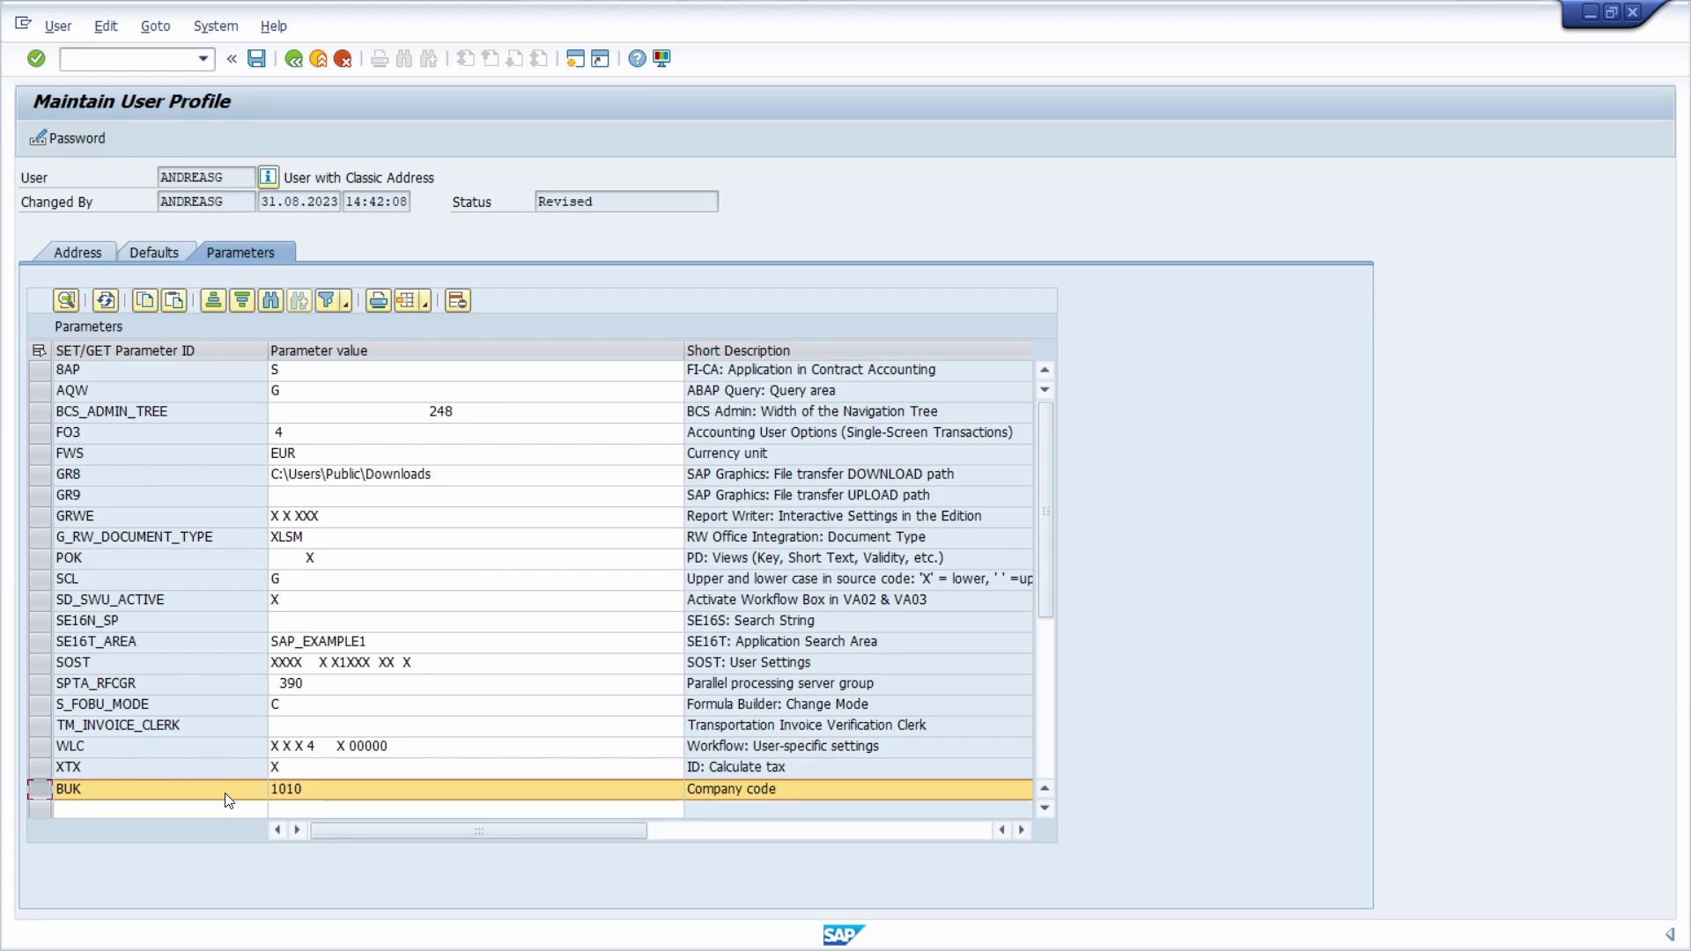
pyautogui.click(255, 60)
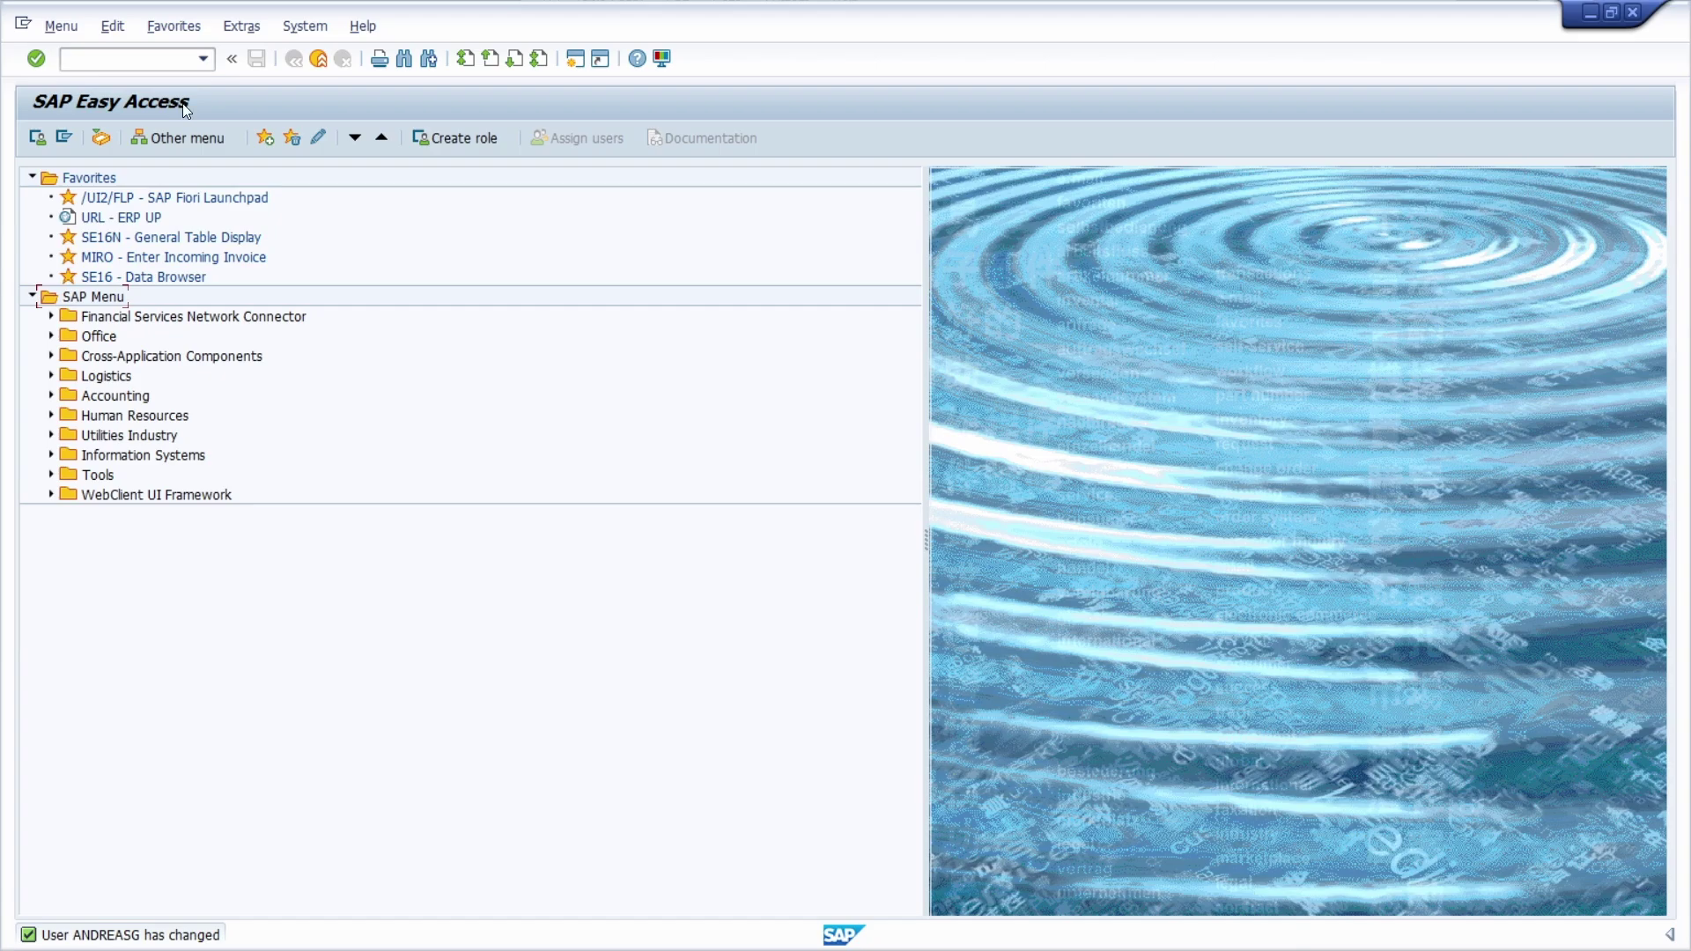
# Run /nmiro and check invoice entry opens directly for company code 1010.
pyautogui.click(168, 59)
pyautogui.write('/nmiro')
pyautogui.press('Return')
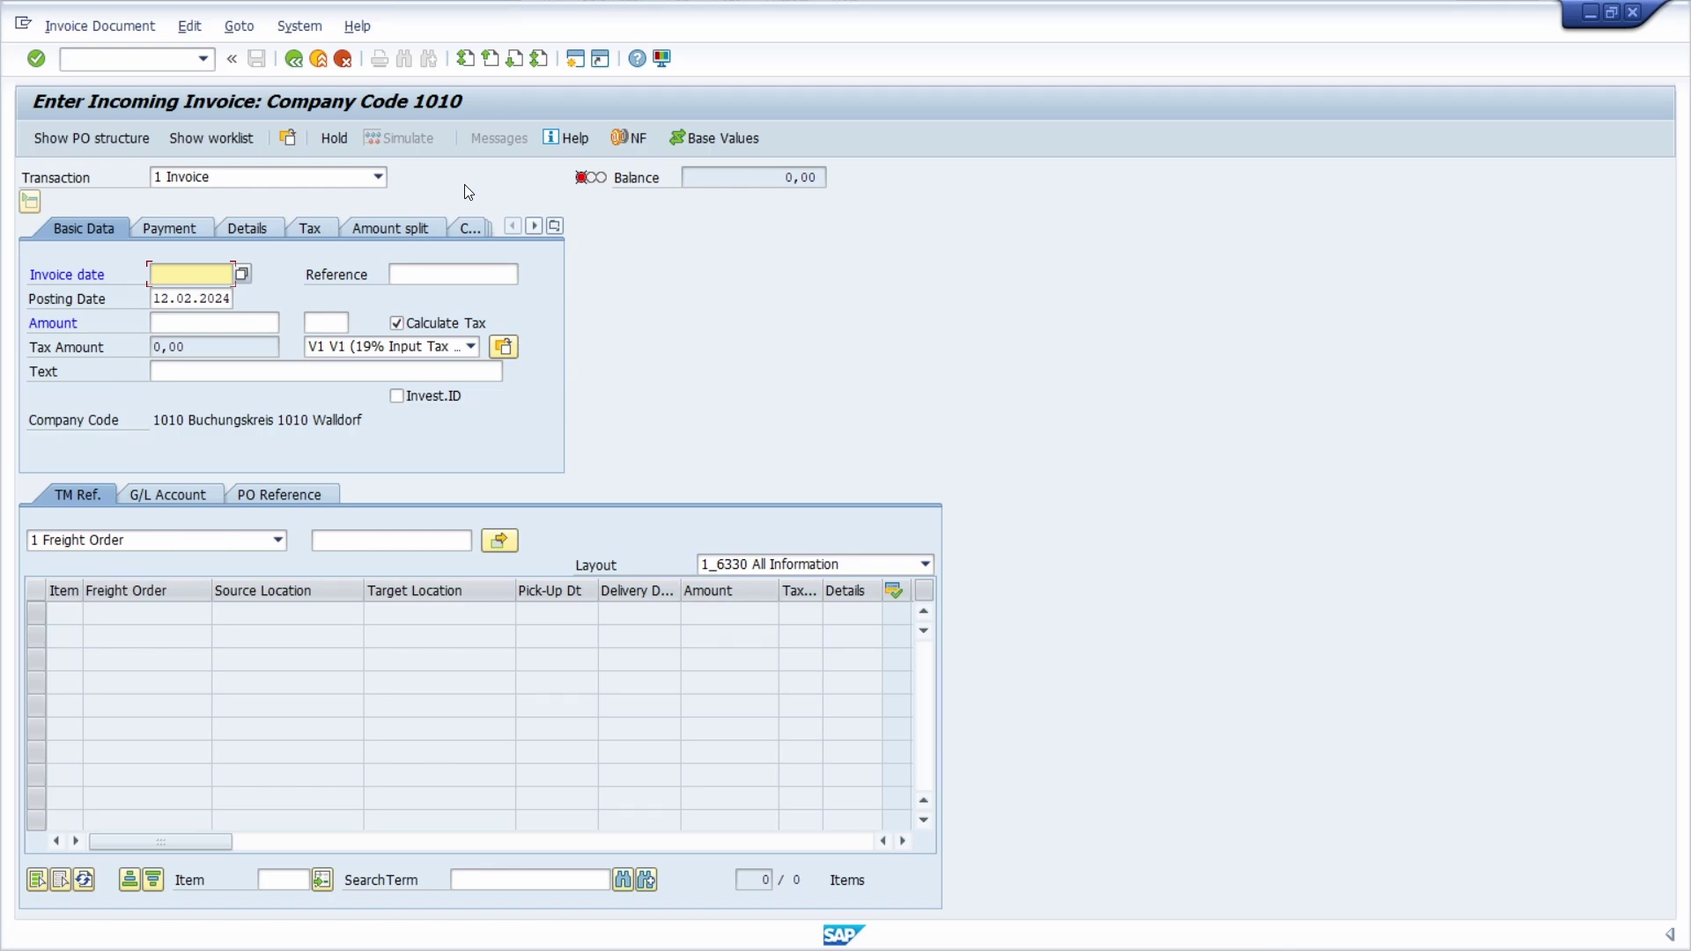
# Return to the Maintain User Profile screen with /nsu3.
pyautogui.click(116, 62)
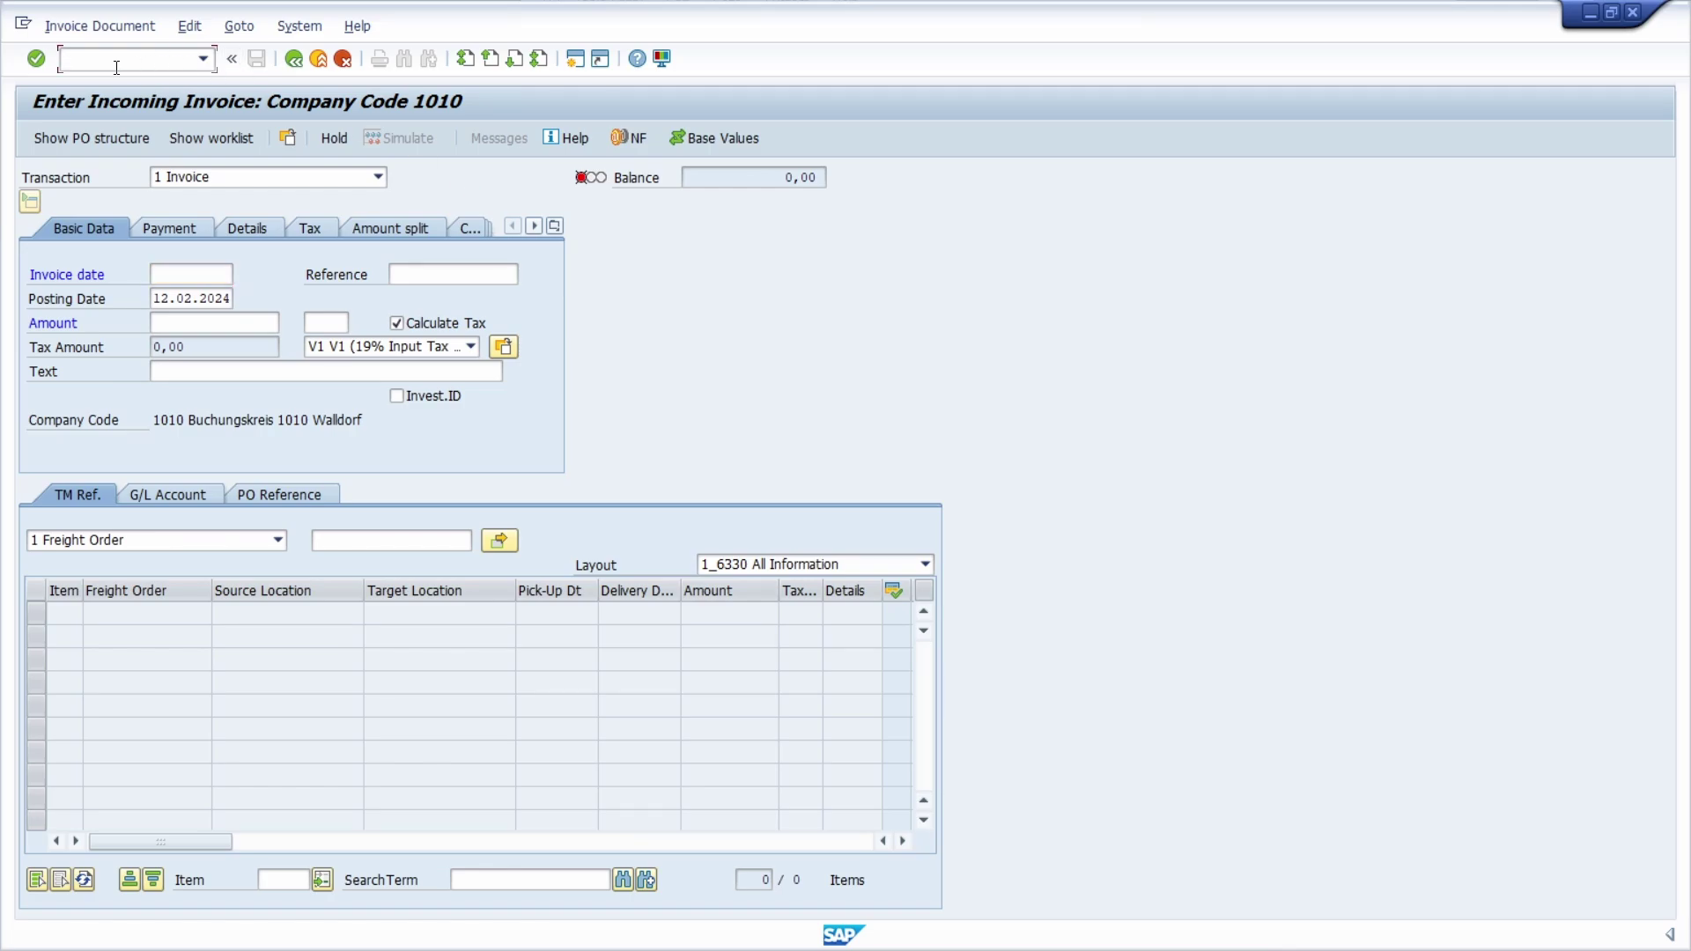
pyautogui.write('/nsu3')
pyautogui.press('Return')
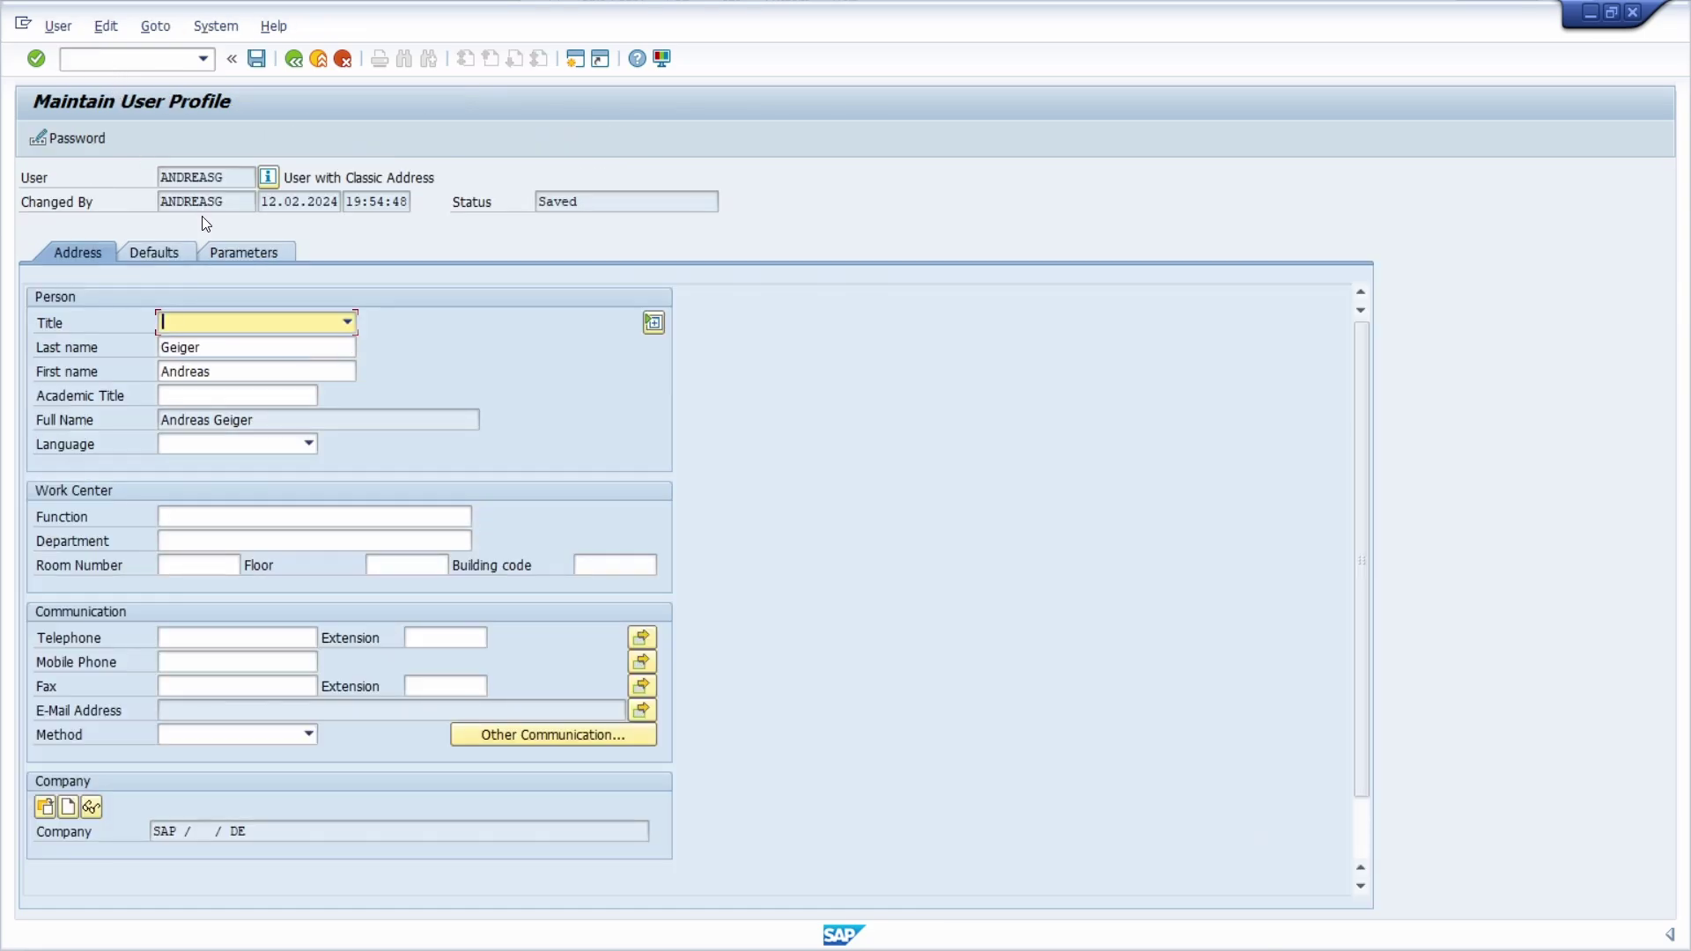
# Browse the list of available parameter IDs, then open General Table Display with /nse16n.
pyautogui.click(243, 251)
pyautogui.click(248, 814)
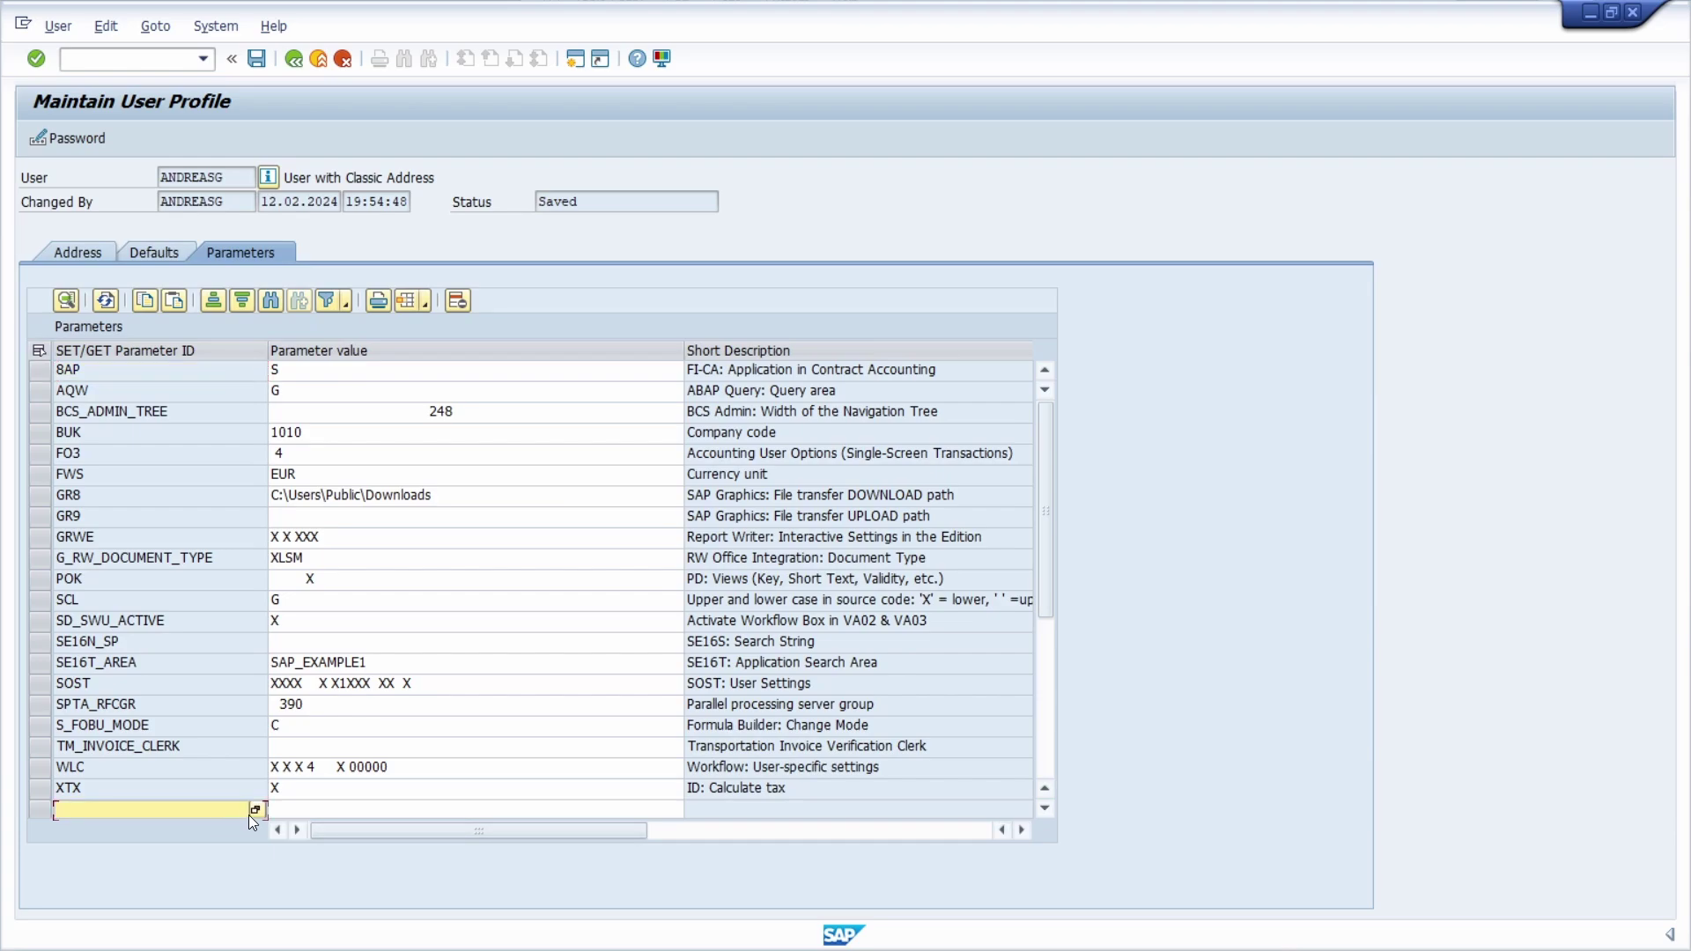
pyautogui.click(256, 811)
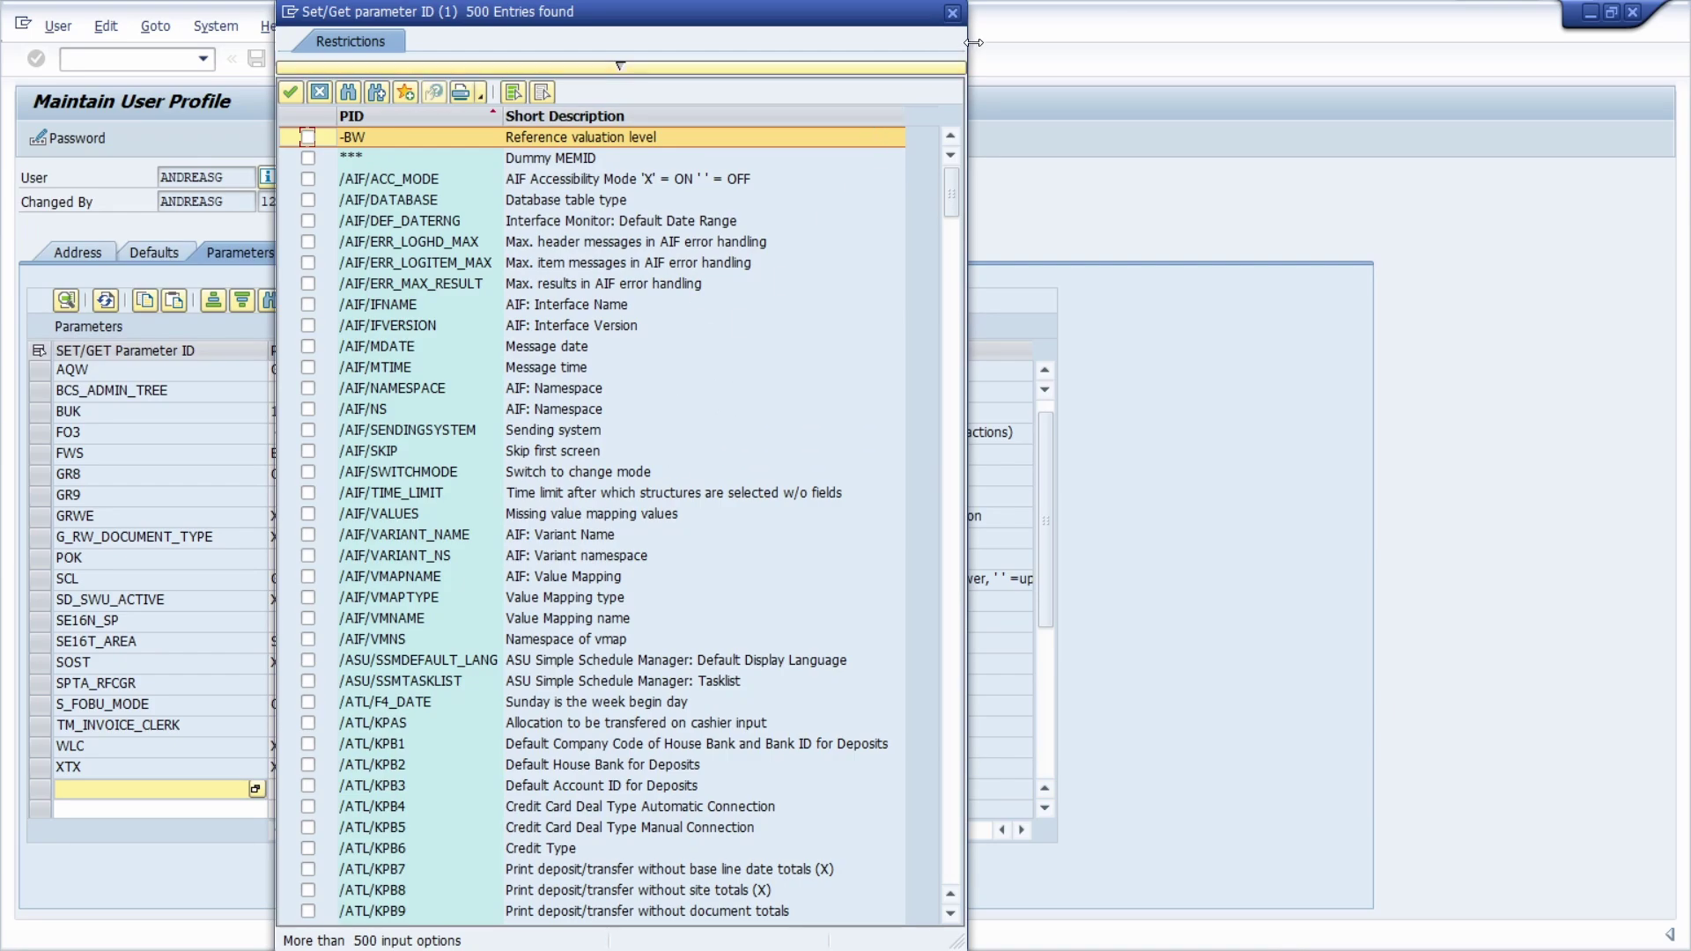
pyautogui.click(952, 12)
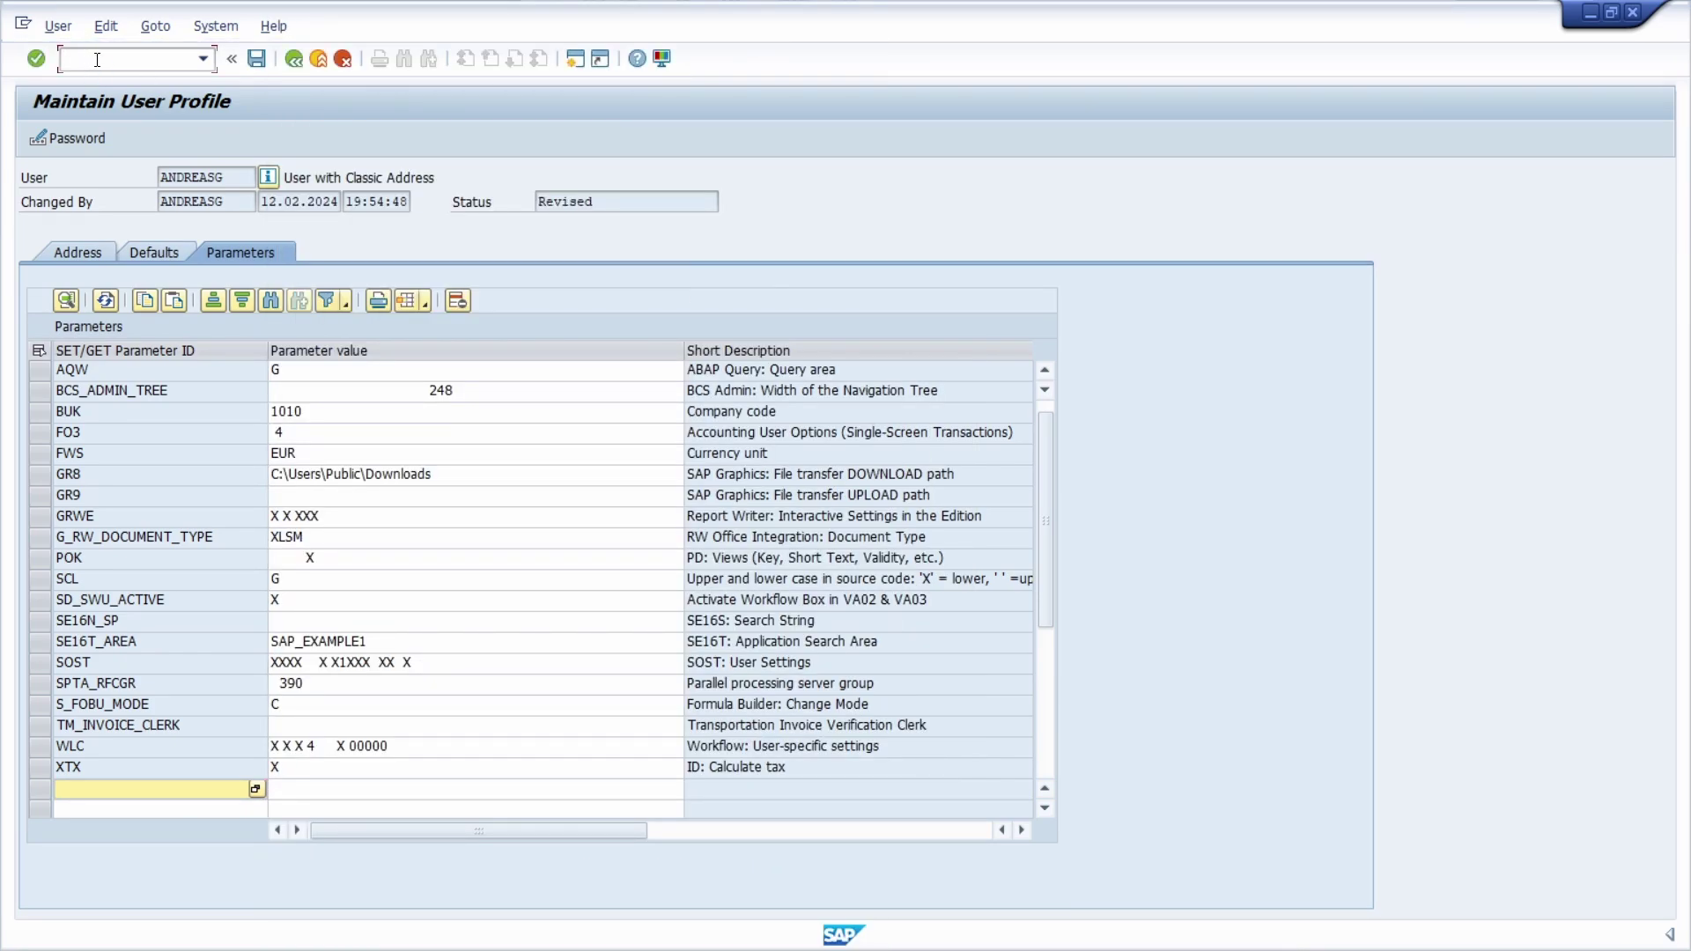
pyautogui.write('/nse16n')
pyautogui.press('Return')
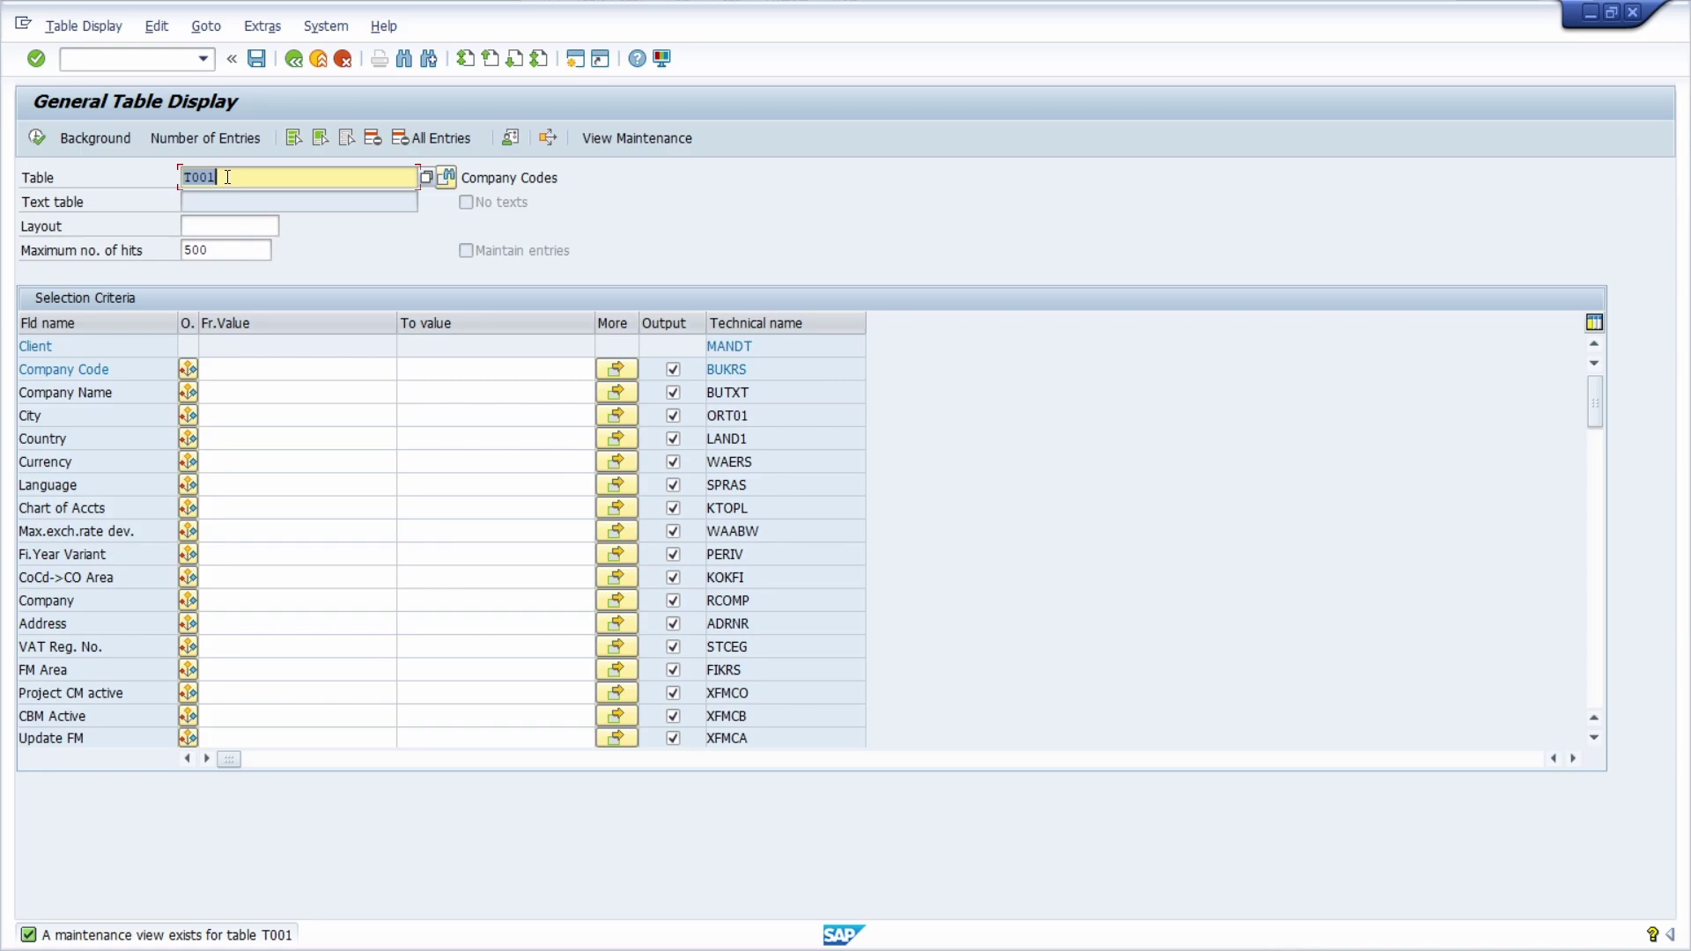
# Load table TPARA, list its 500 parameter ID entries, and return to the selection screen.
pyautogui.write('tpara')
pyautogui.press('Return')
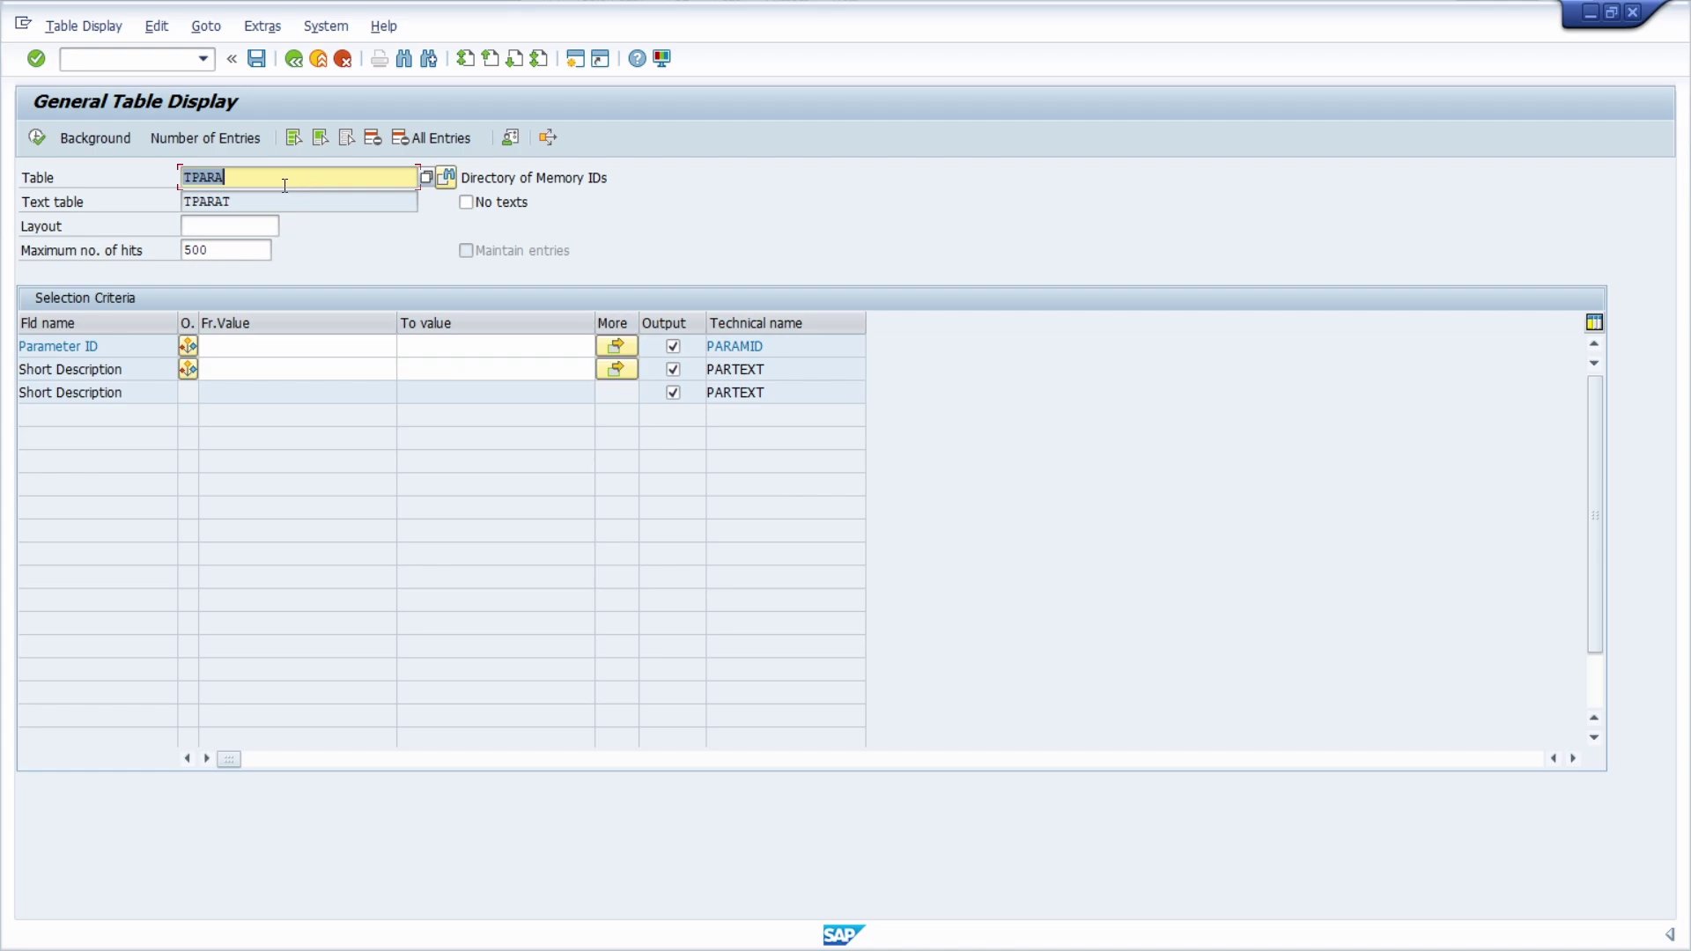
pyautogui.press('Tab')
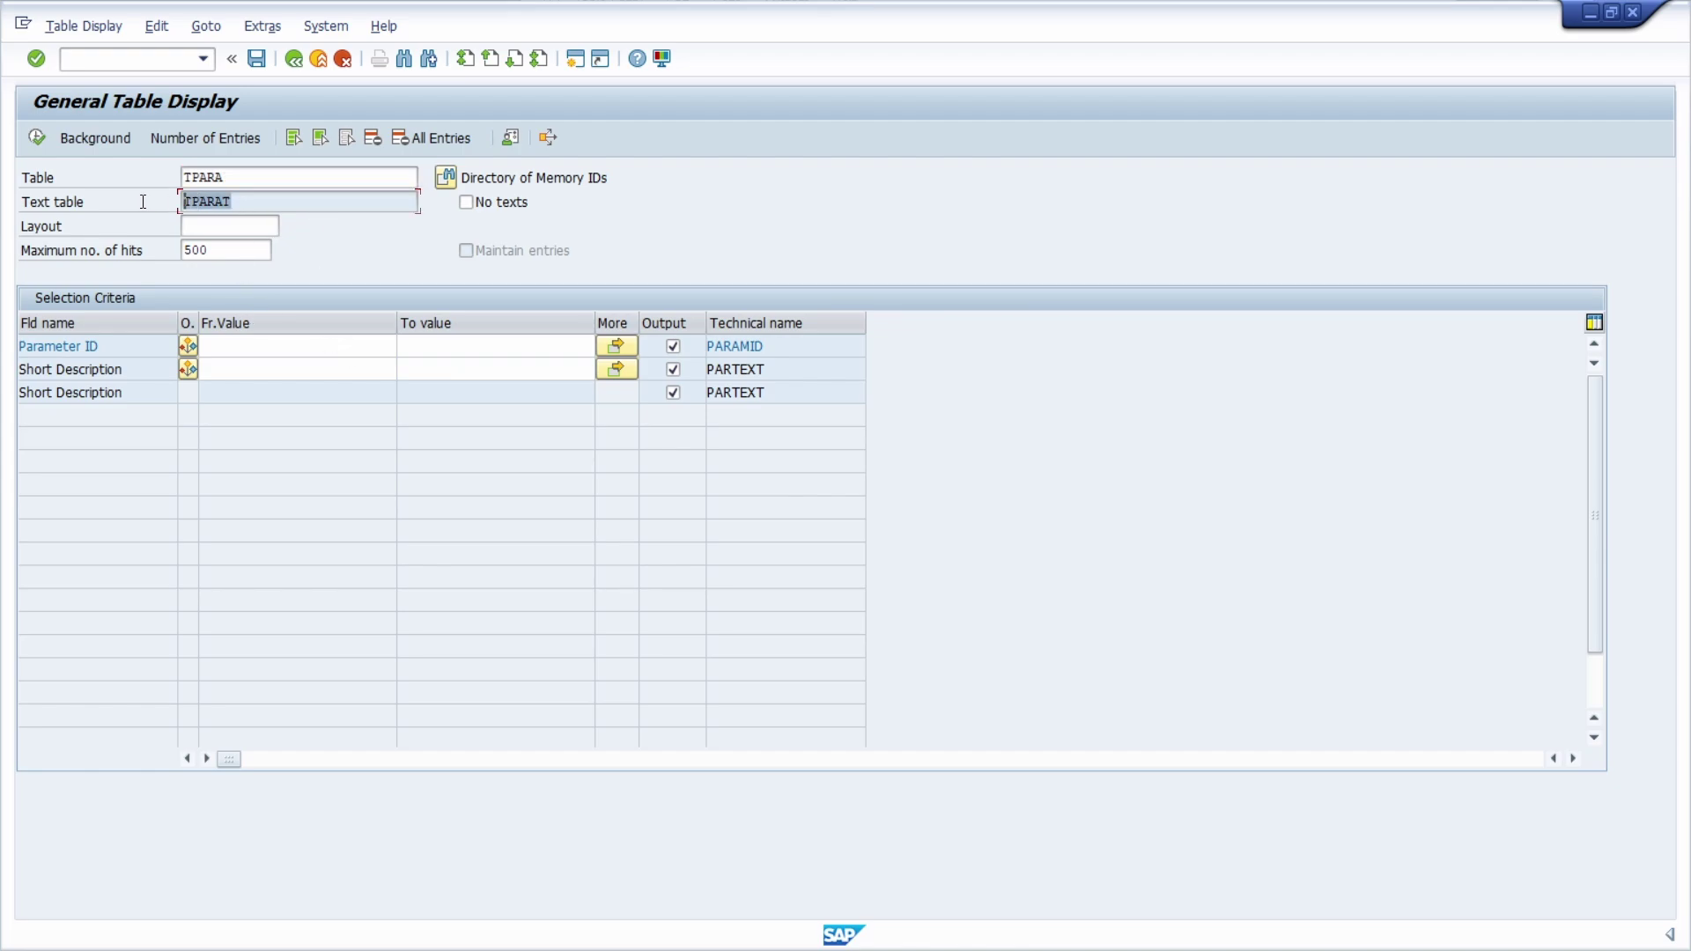
pyautogui.click(278, 202)
pyautogui.hotkey('shift', 'Home')
pyautogui.click(290, 203)
pyautogui.doubleClick(261, 182)
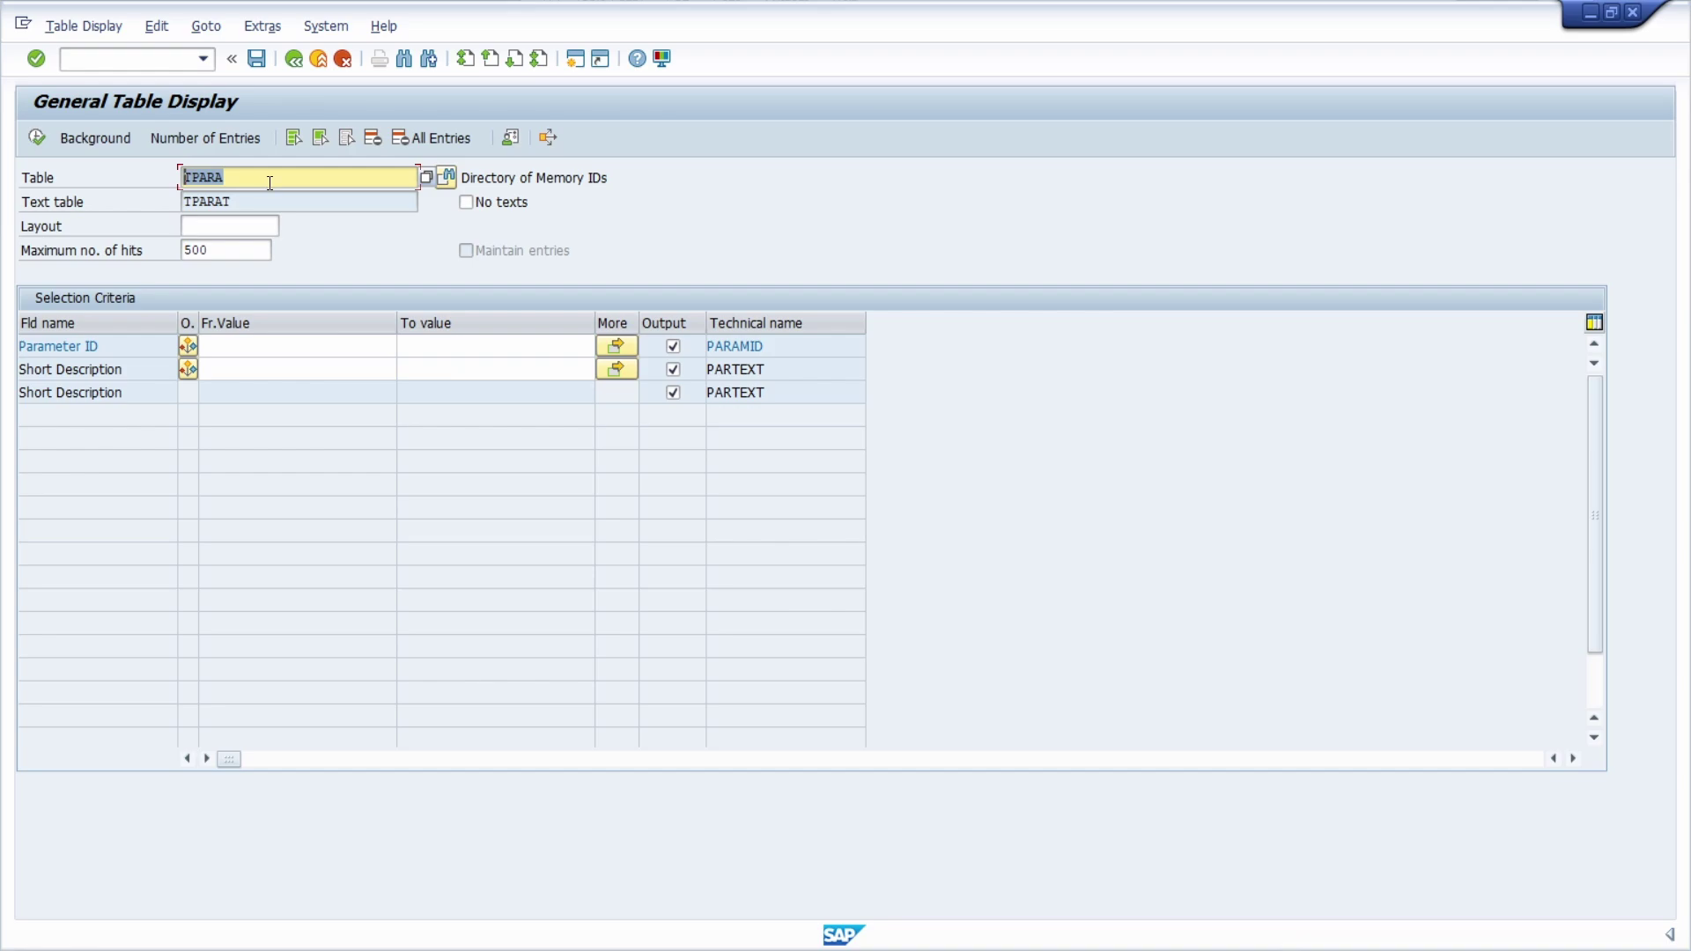
pyautogui.click(277, 183)
pyautogui.click(37, 139)
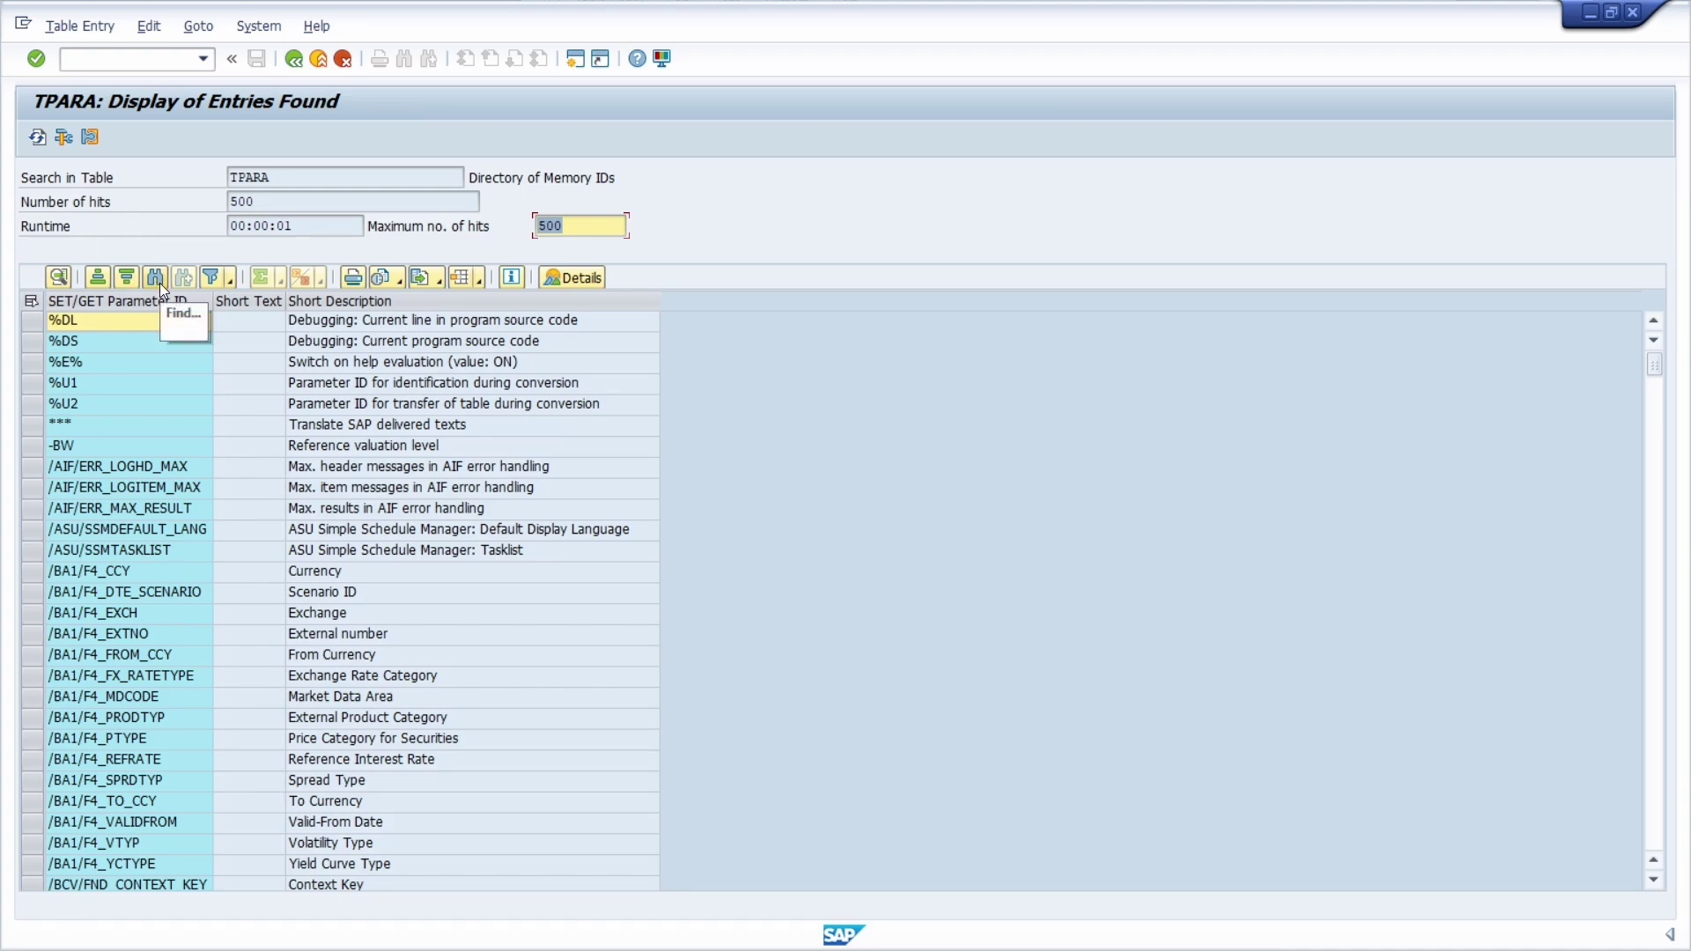
pyautogui.press('F3')
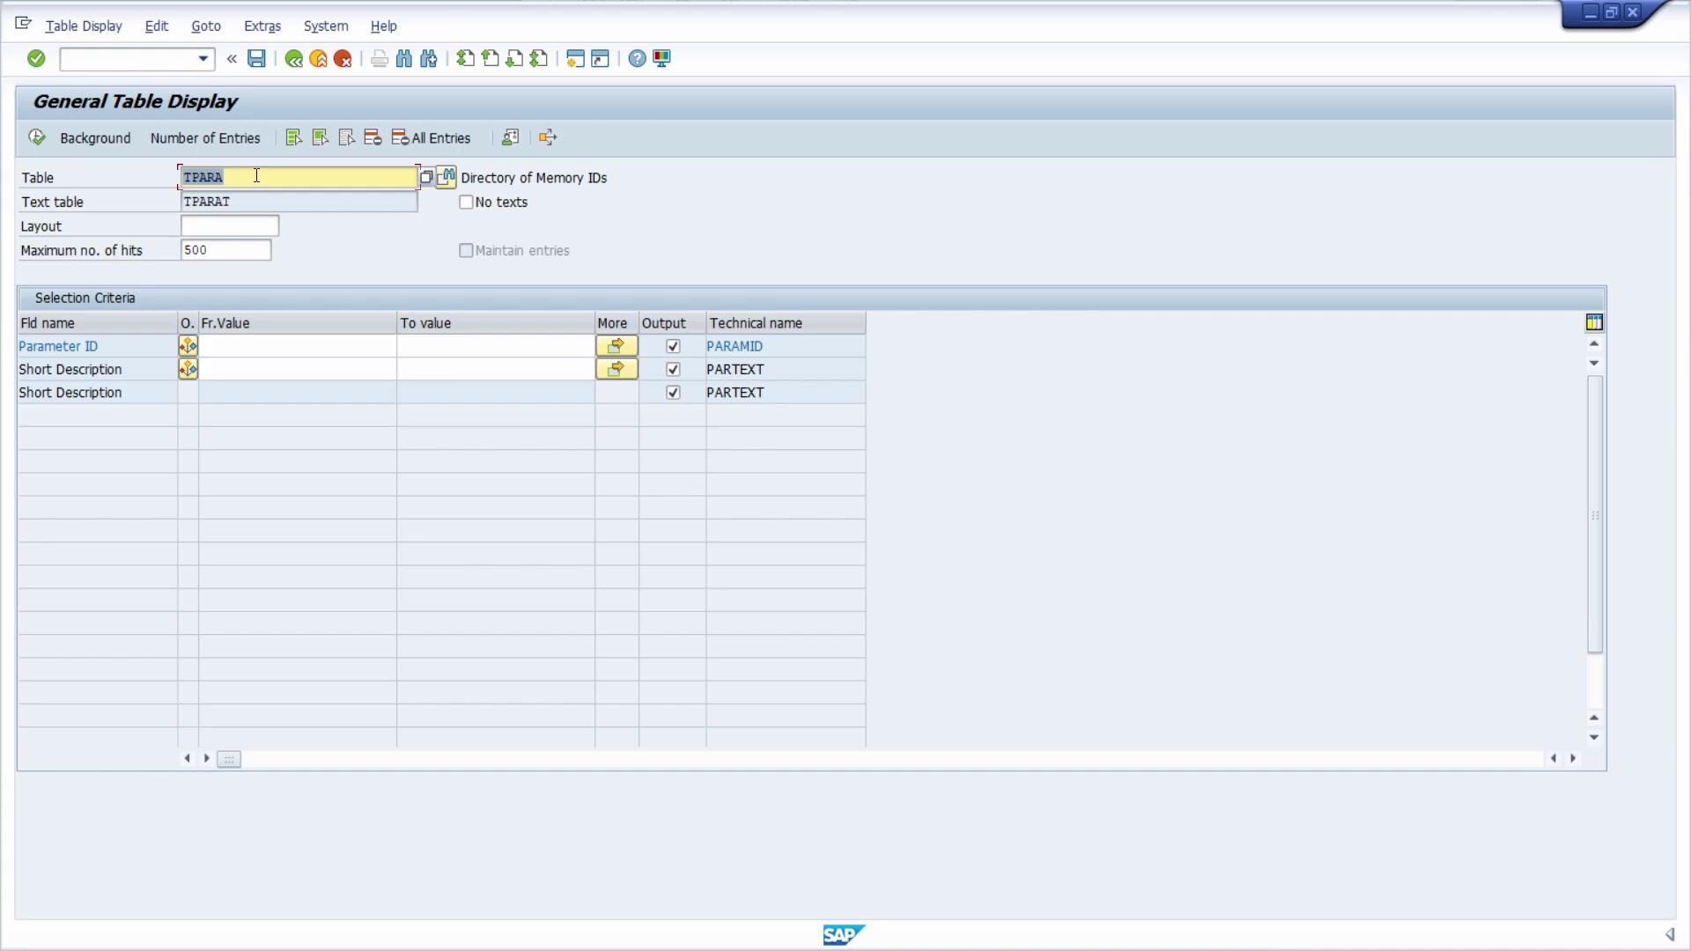
# Filter table USR05 by your user name and list its 21 parameter entries.
pyautogui.write('usr0')
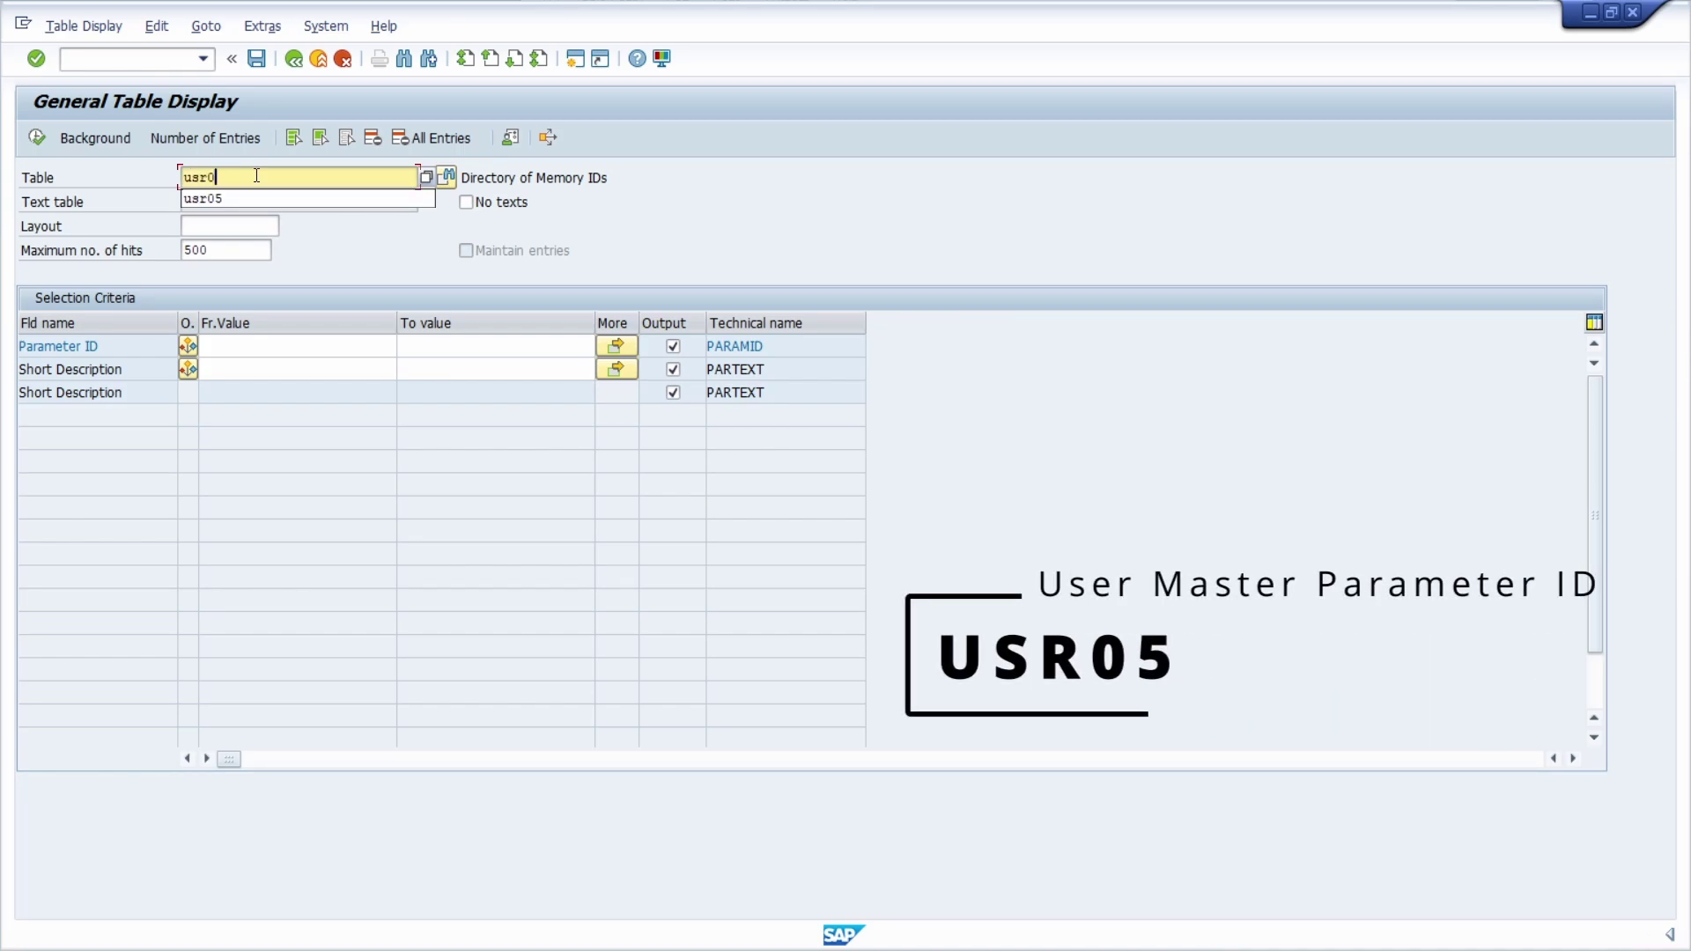
pyautogui.write('5')
pyautogui.press('Return')
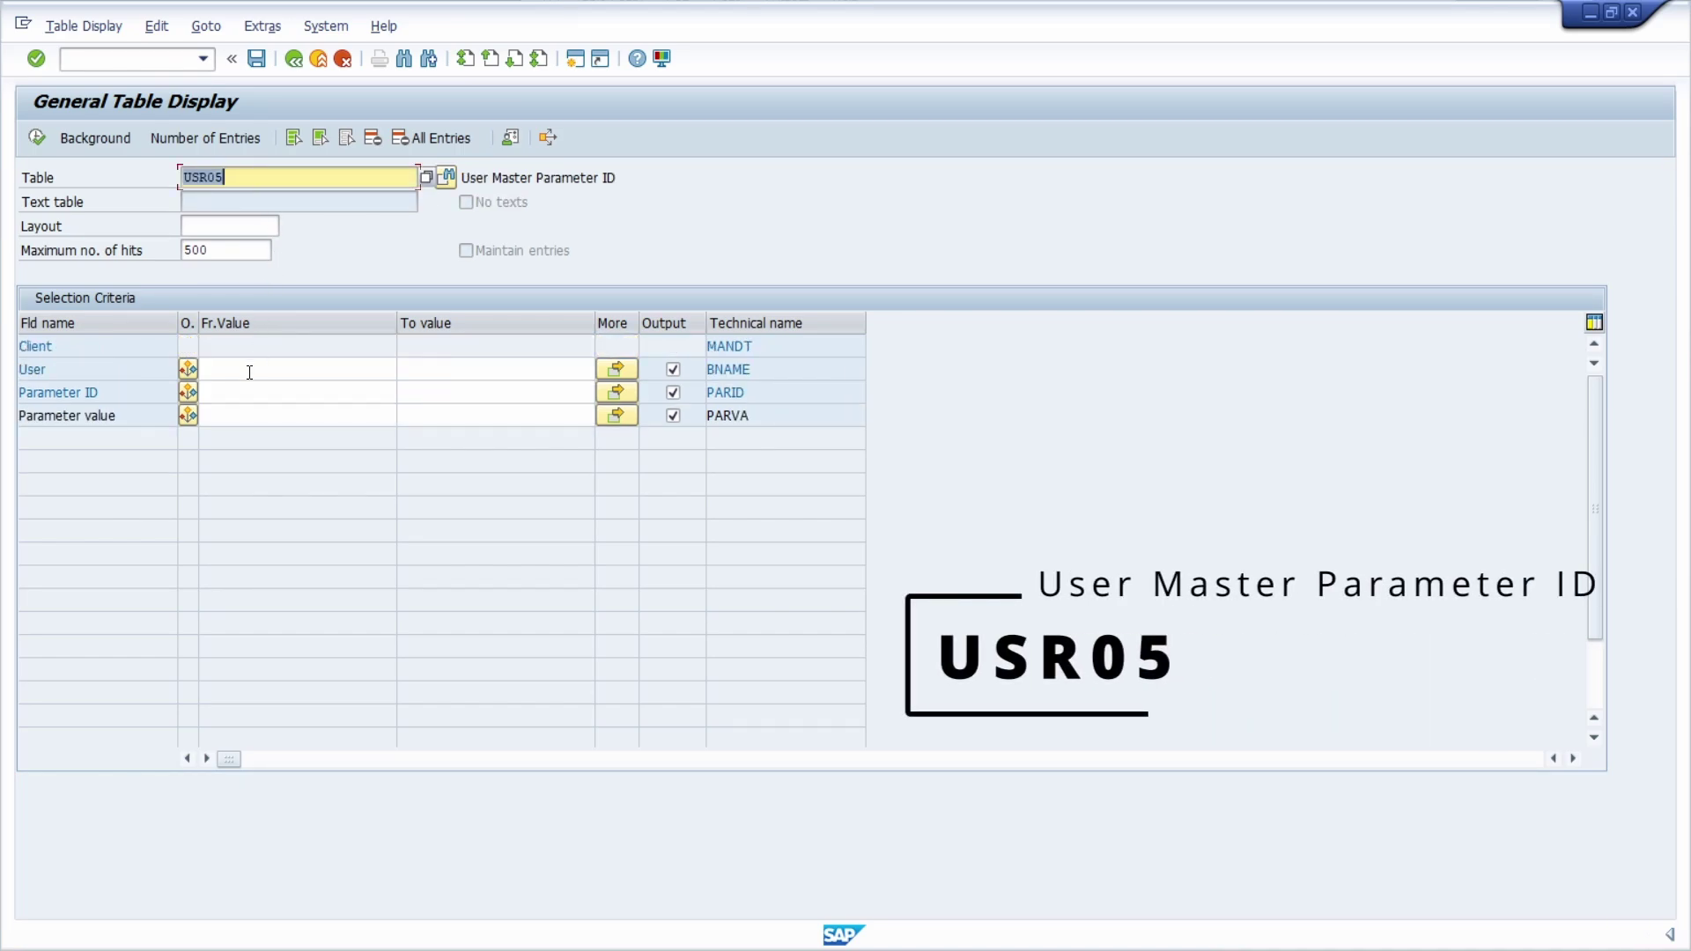
pyautogui.click(249, 369)
pyautogui.write('andre')
pyautogui.press('Down')
pyautogui.press('Return')
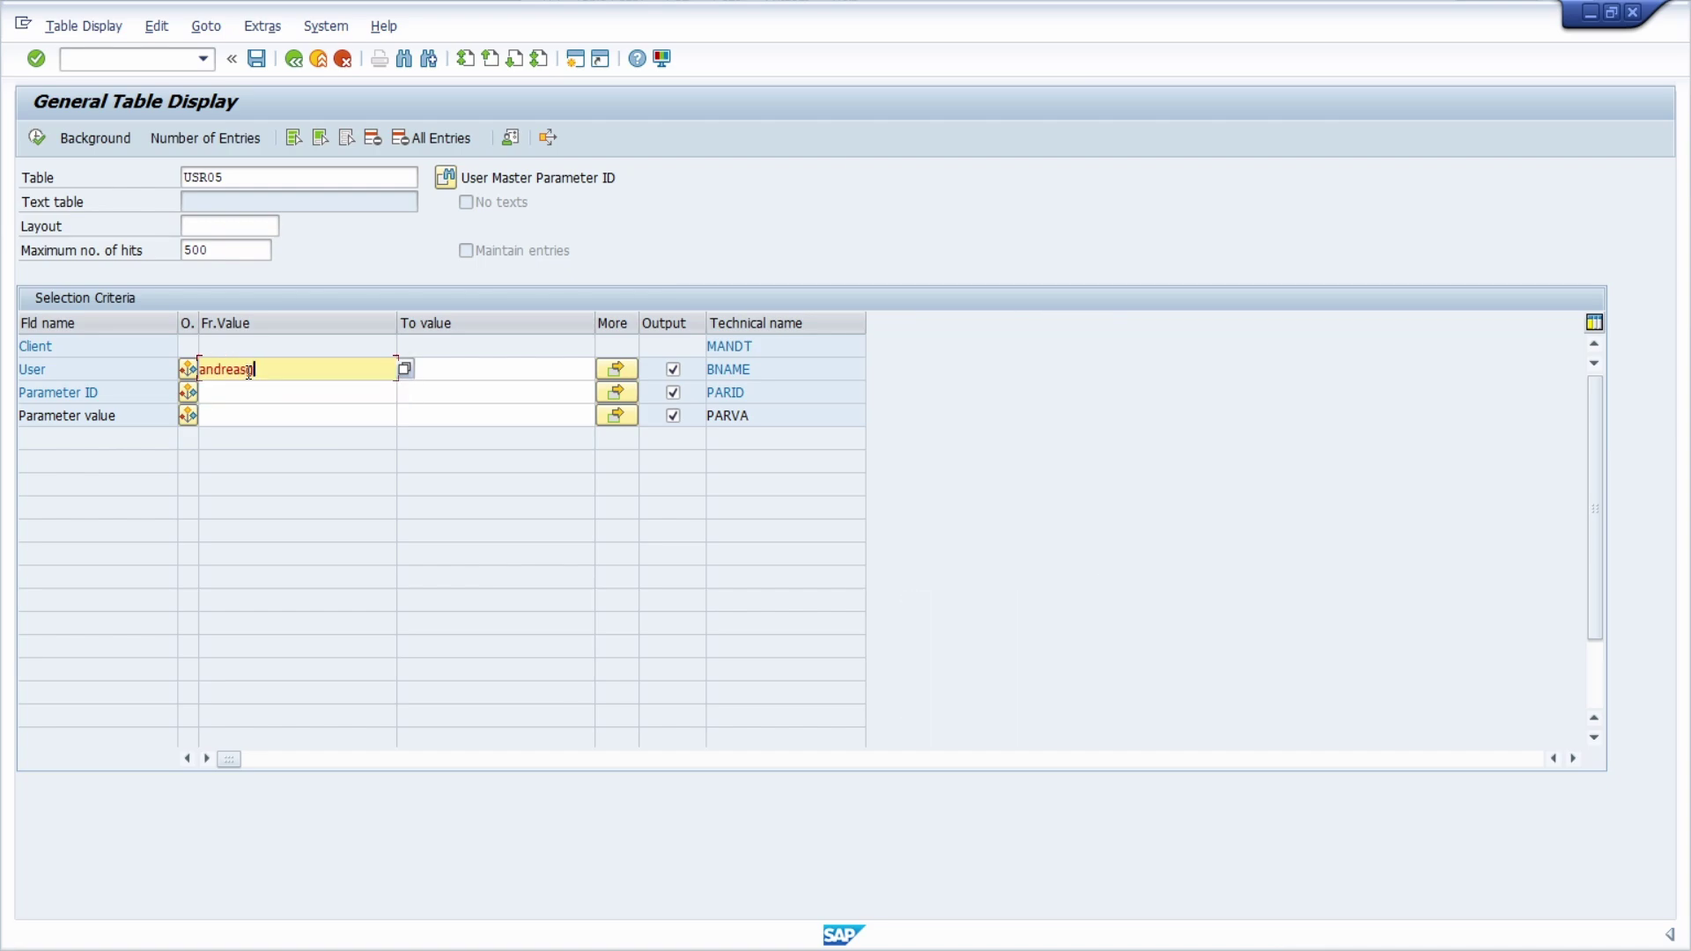
pyautogui.click(88, 374)
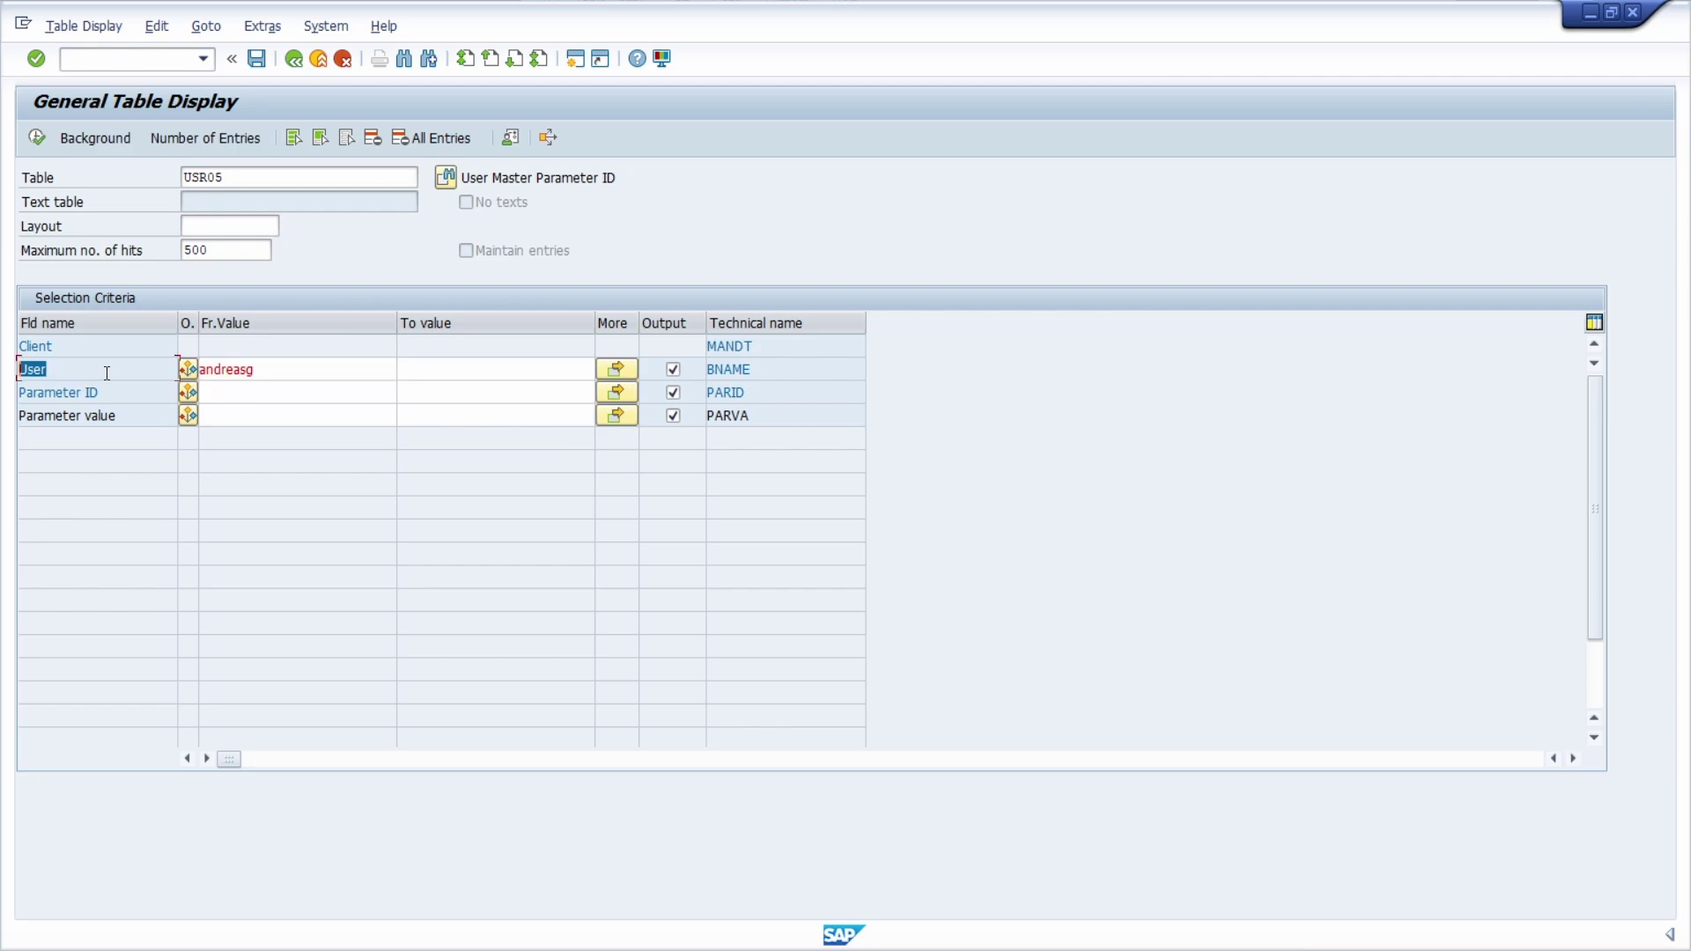
pyautogui.click(37, 136)
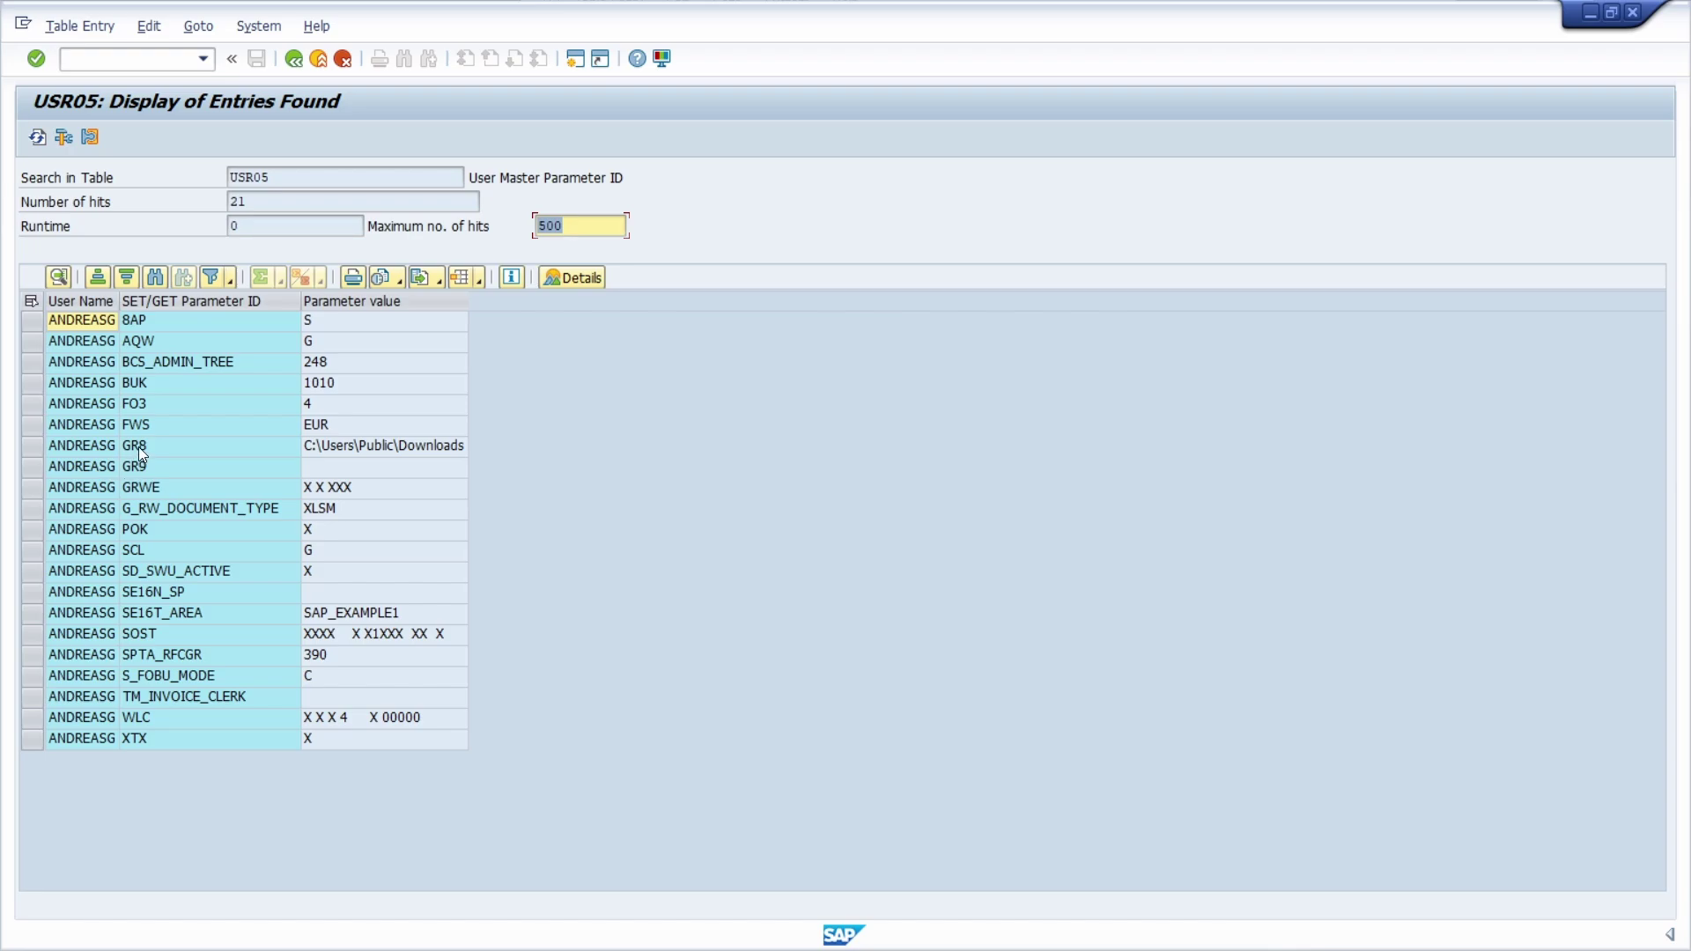
# Open table TPARA for maintenance in SM30 and acknowledge the cross-client warning.
pyautogui.click(115, 60)
pyautogui.write('/nsm30')
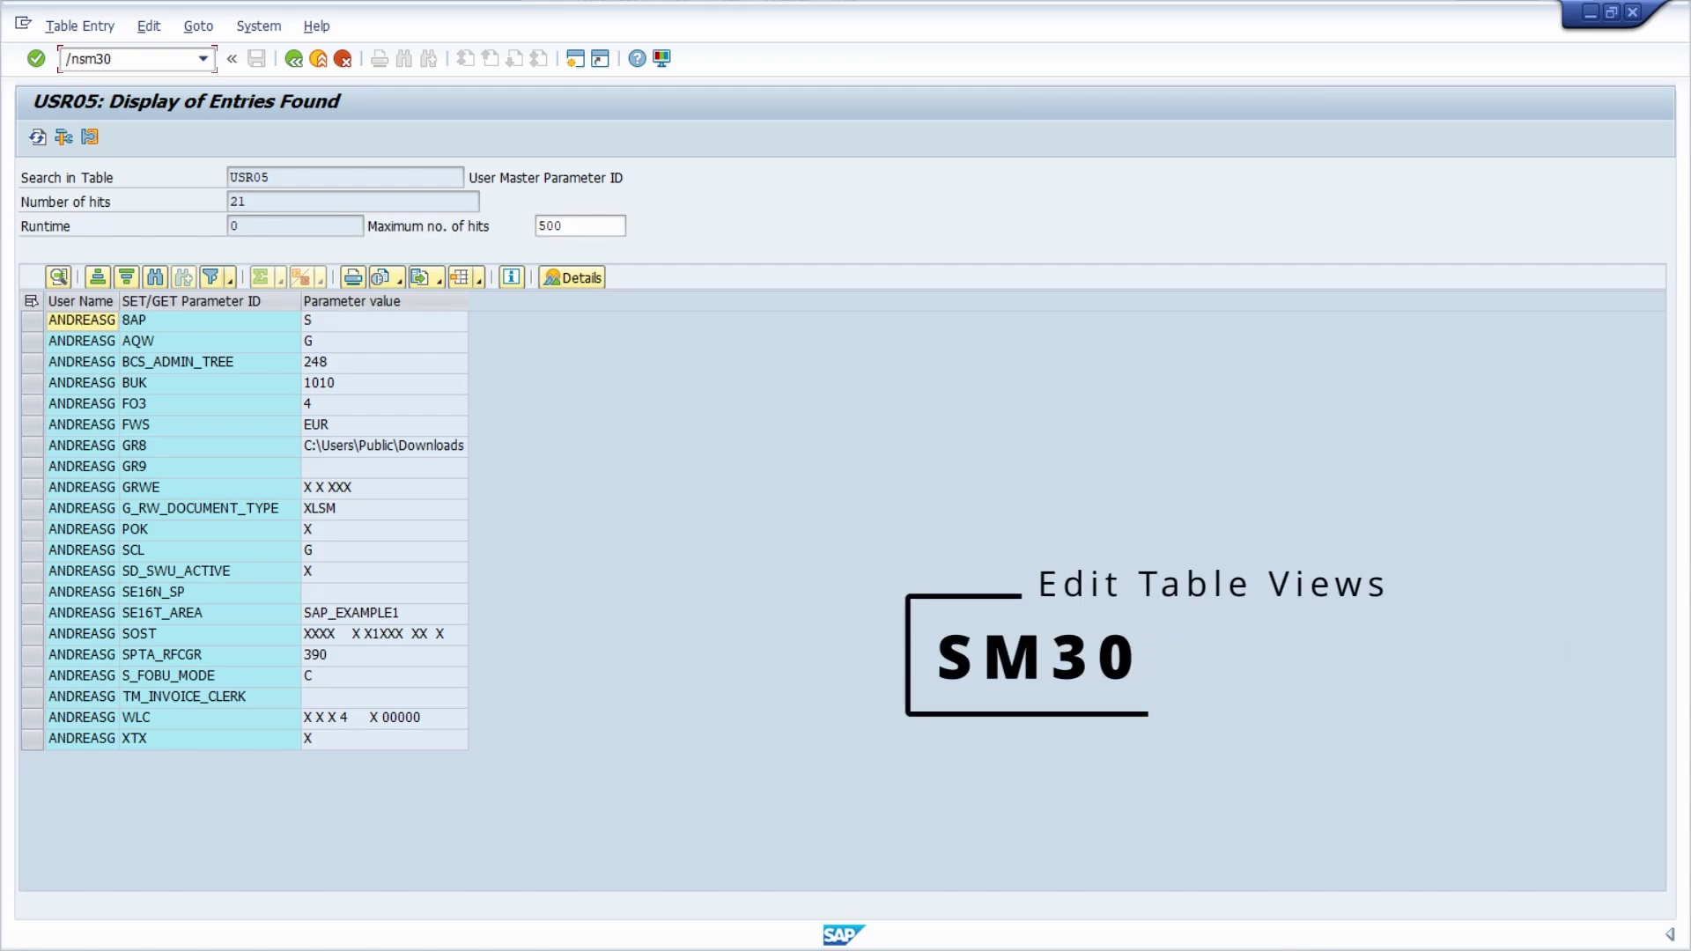
pyautogui.press('Return')
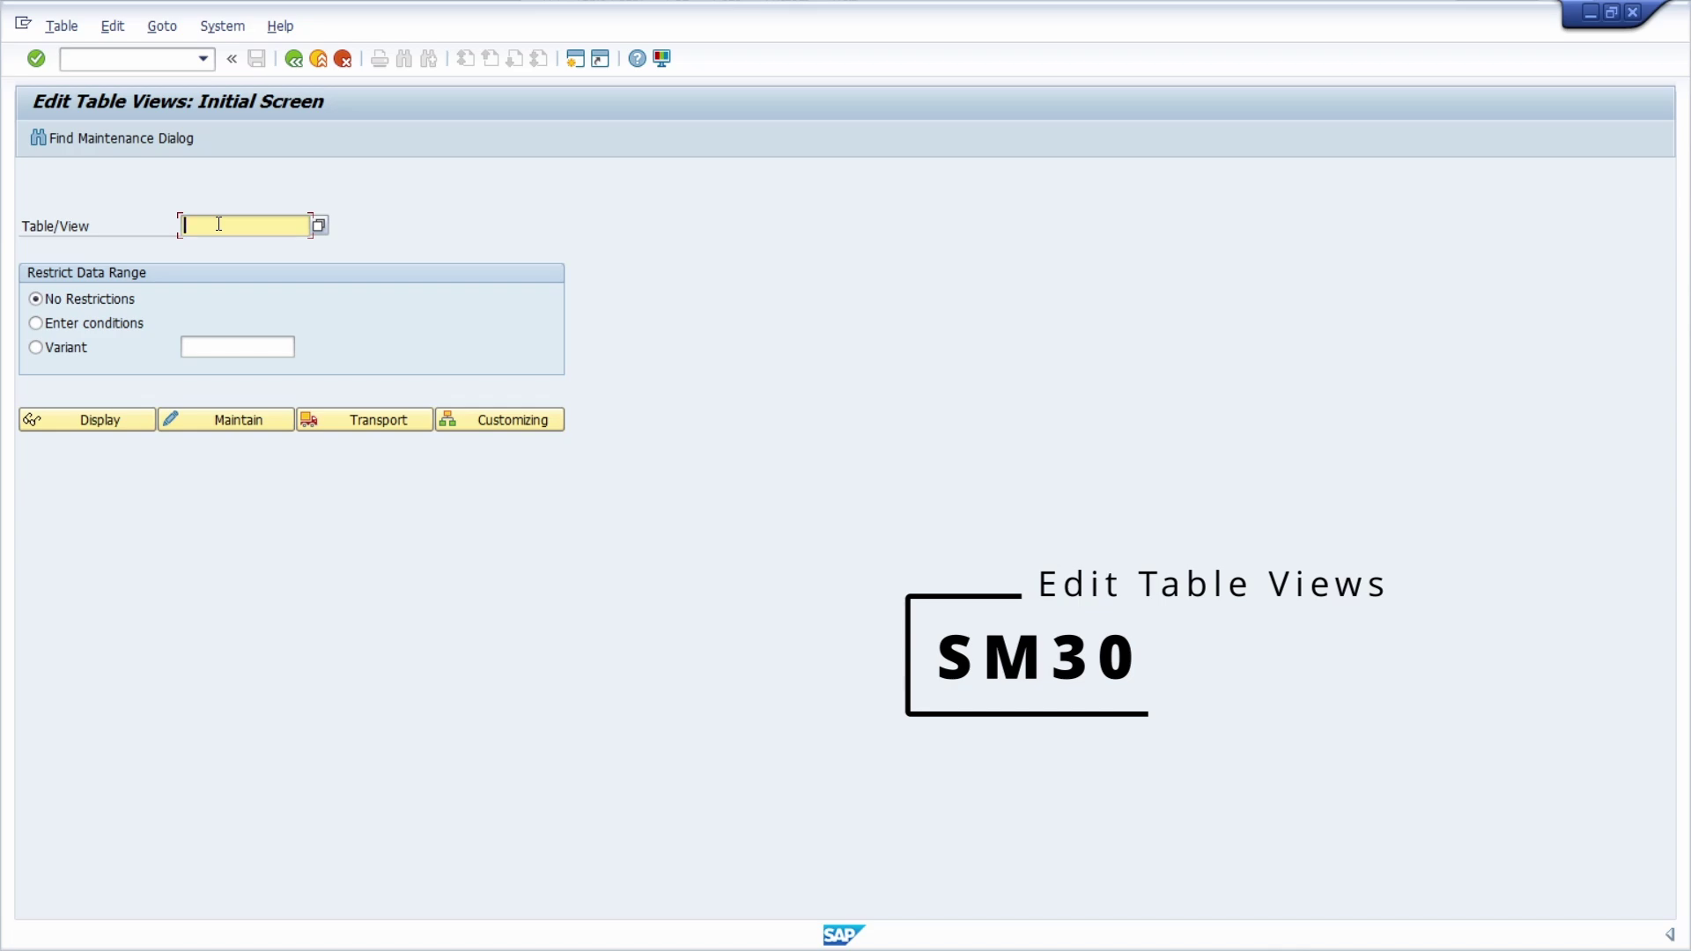
pyautogui.write('tpara')
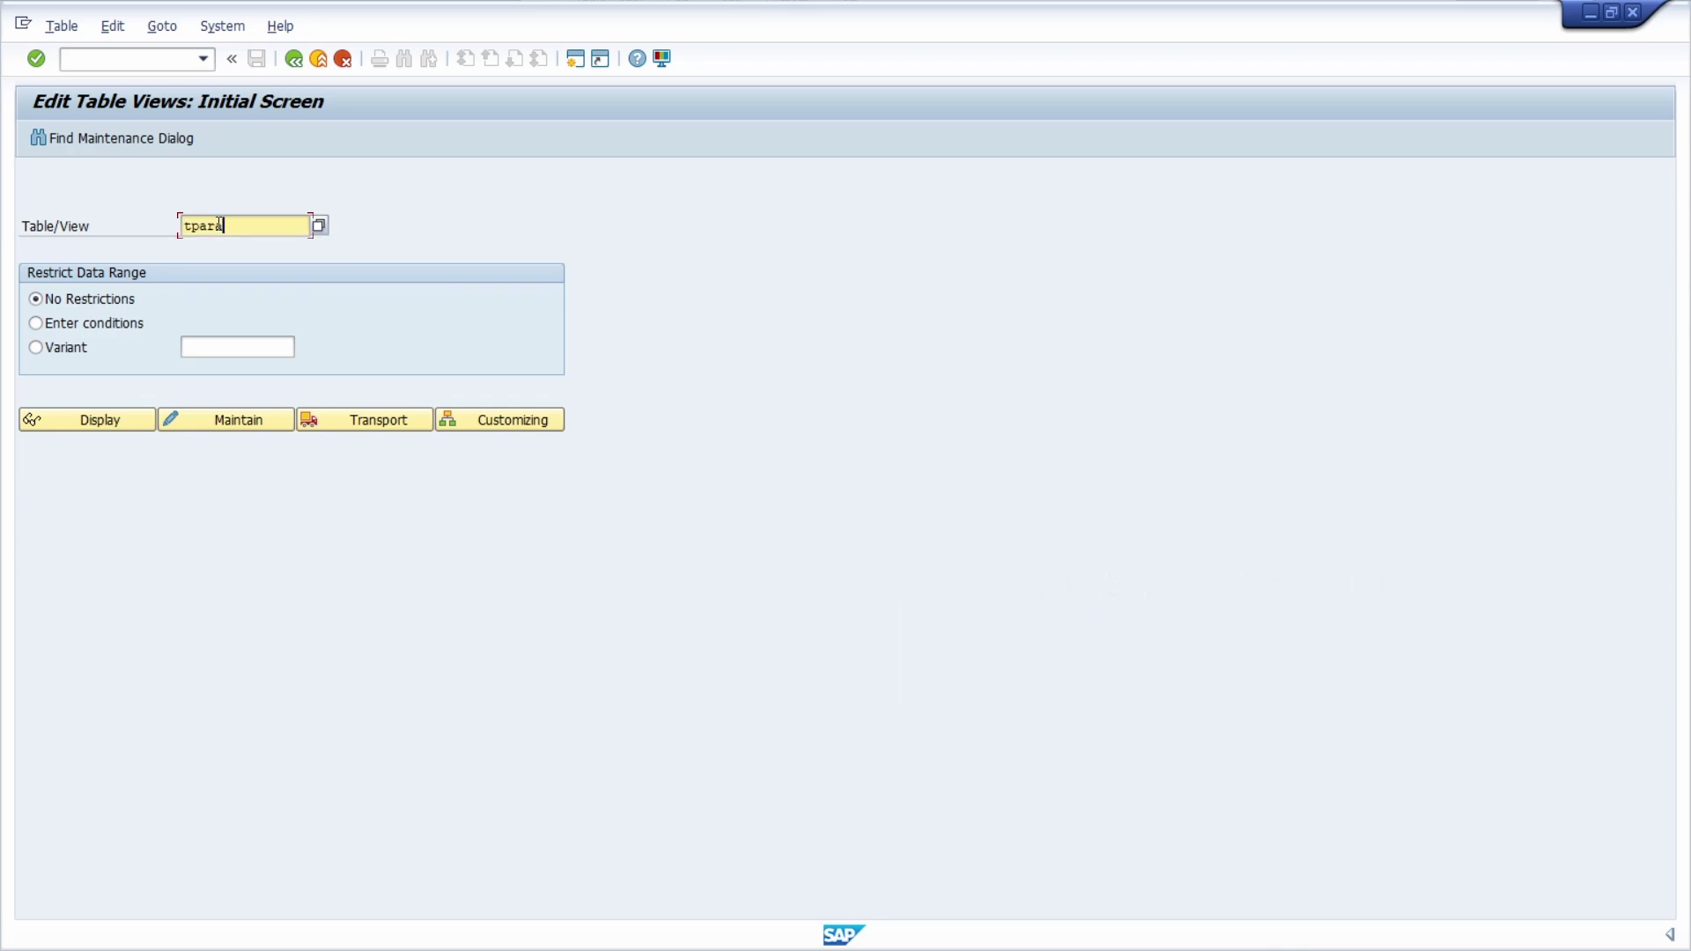
pyautogui.press('Return')
pyautogui.click(229, 419)
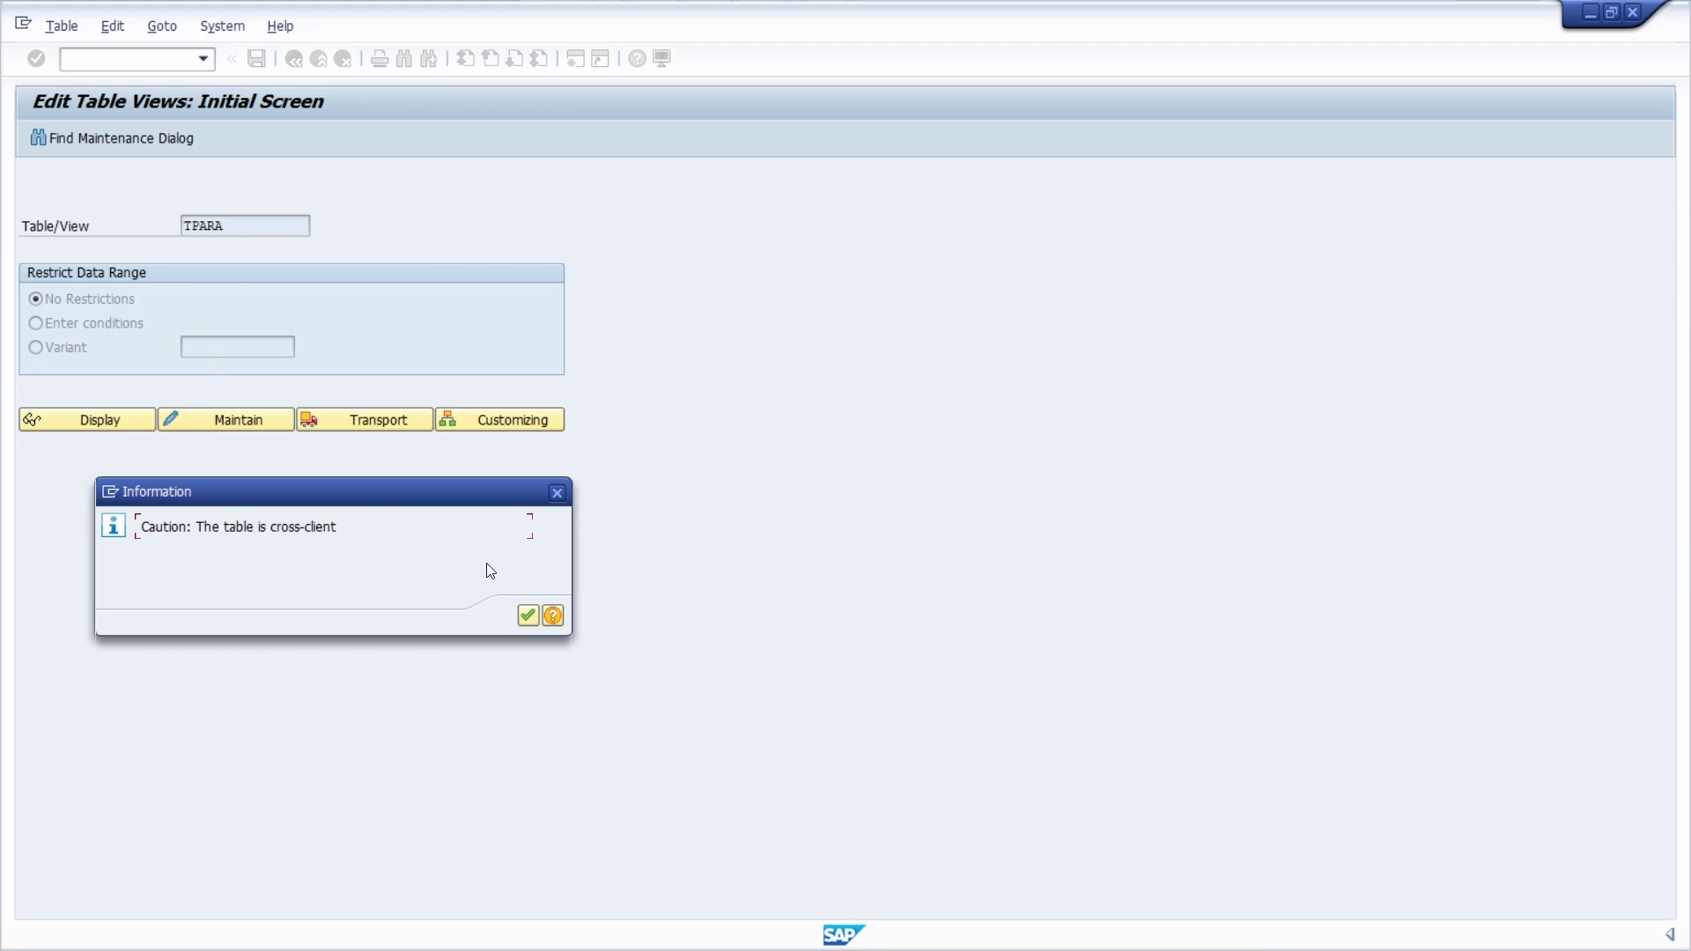
pyautogui.click(527, 616)
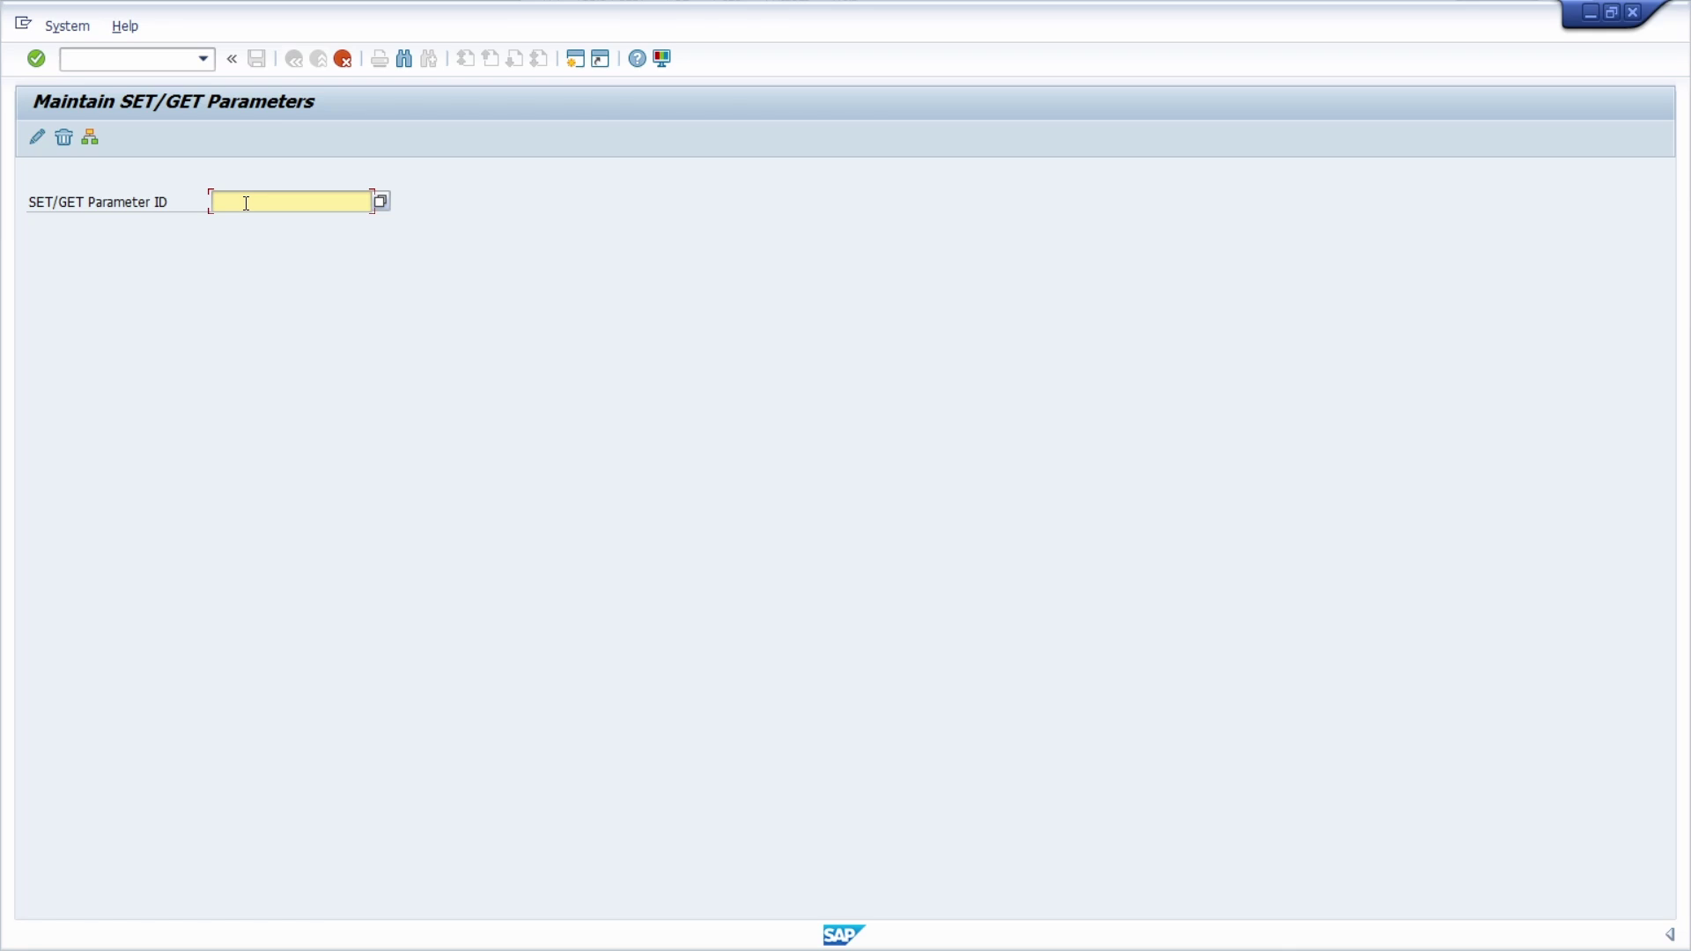
# Create parameter ID ZTEST with short description 'Test' and save it as a local object.
pyautogui.write('ZTEST')
pyautogui.press('Return')
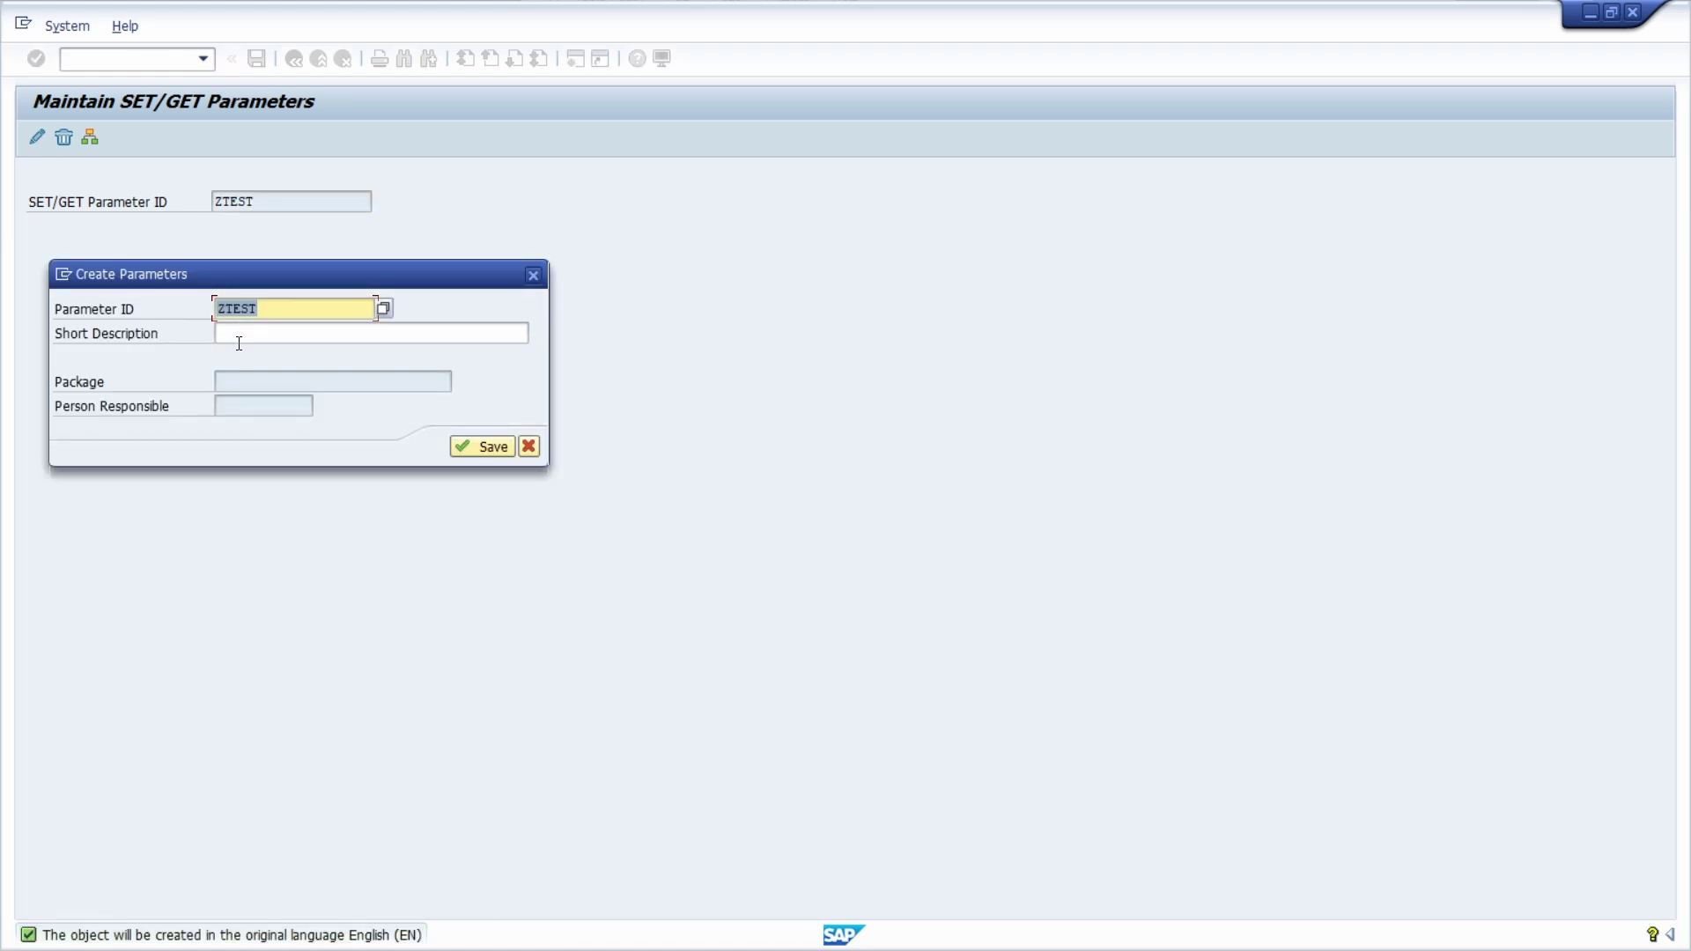
pyautogui.click(298, 339)
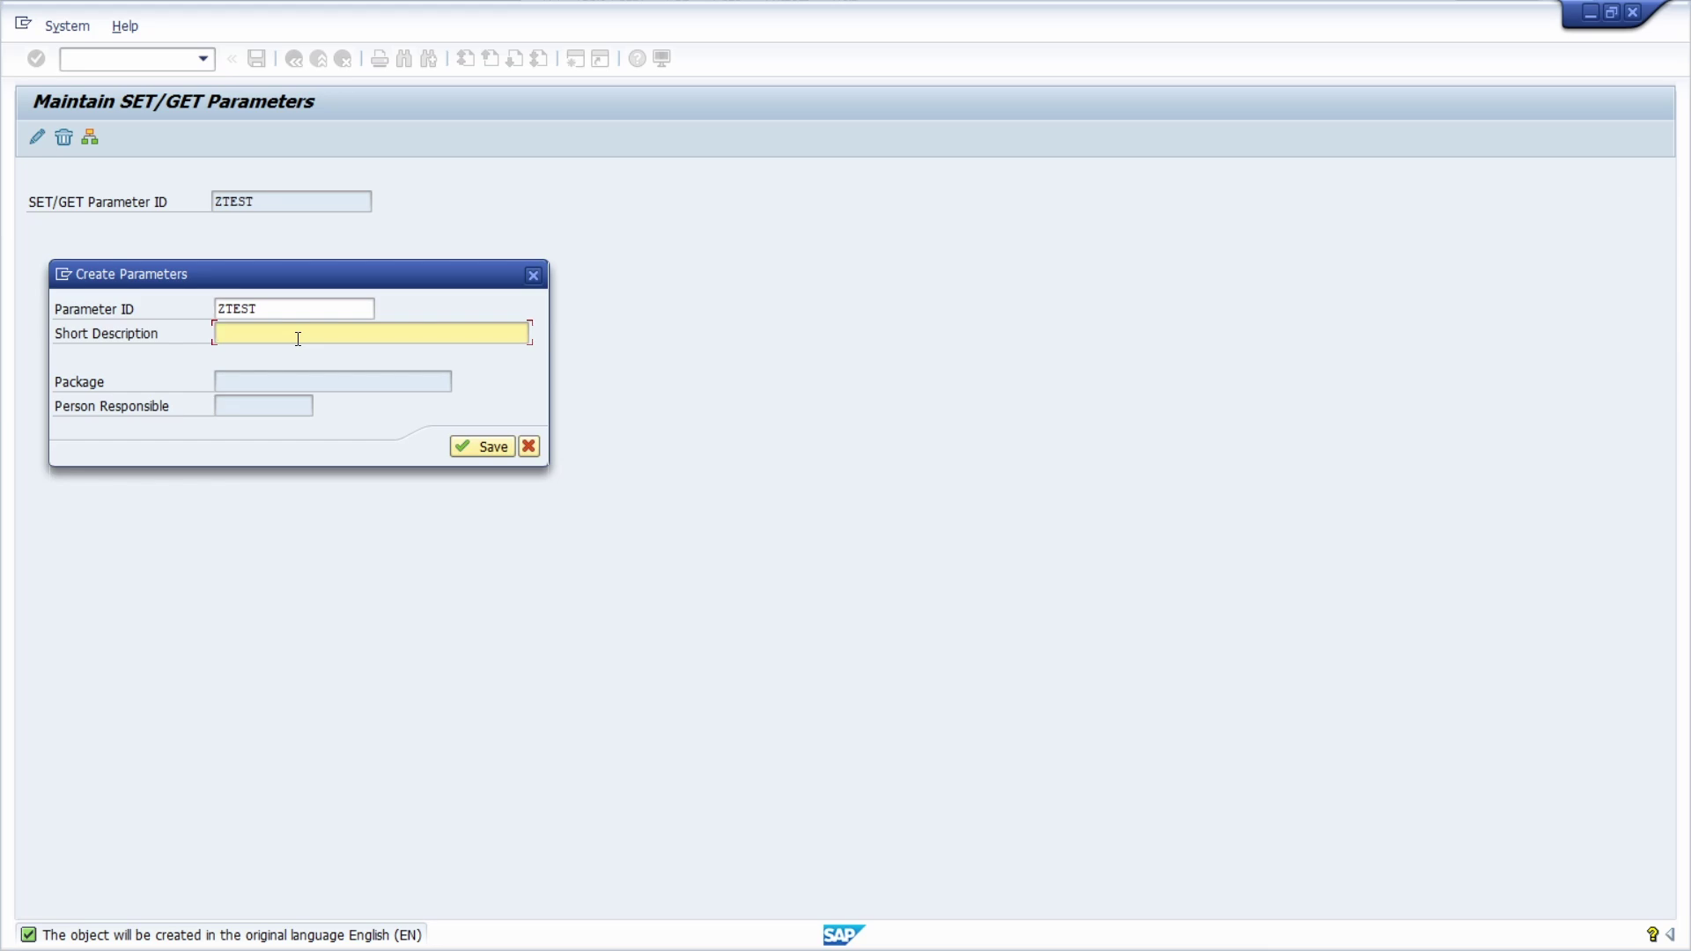
pyautogui.write('Test')
pyautogui.click(491, 447)
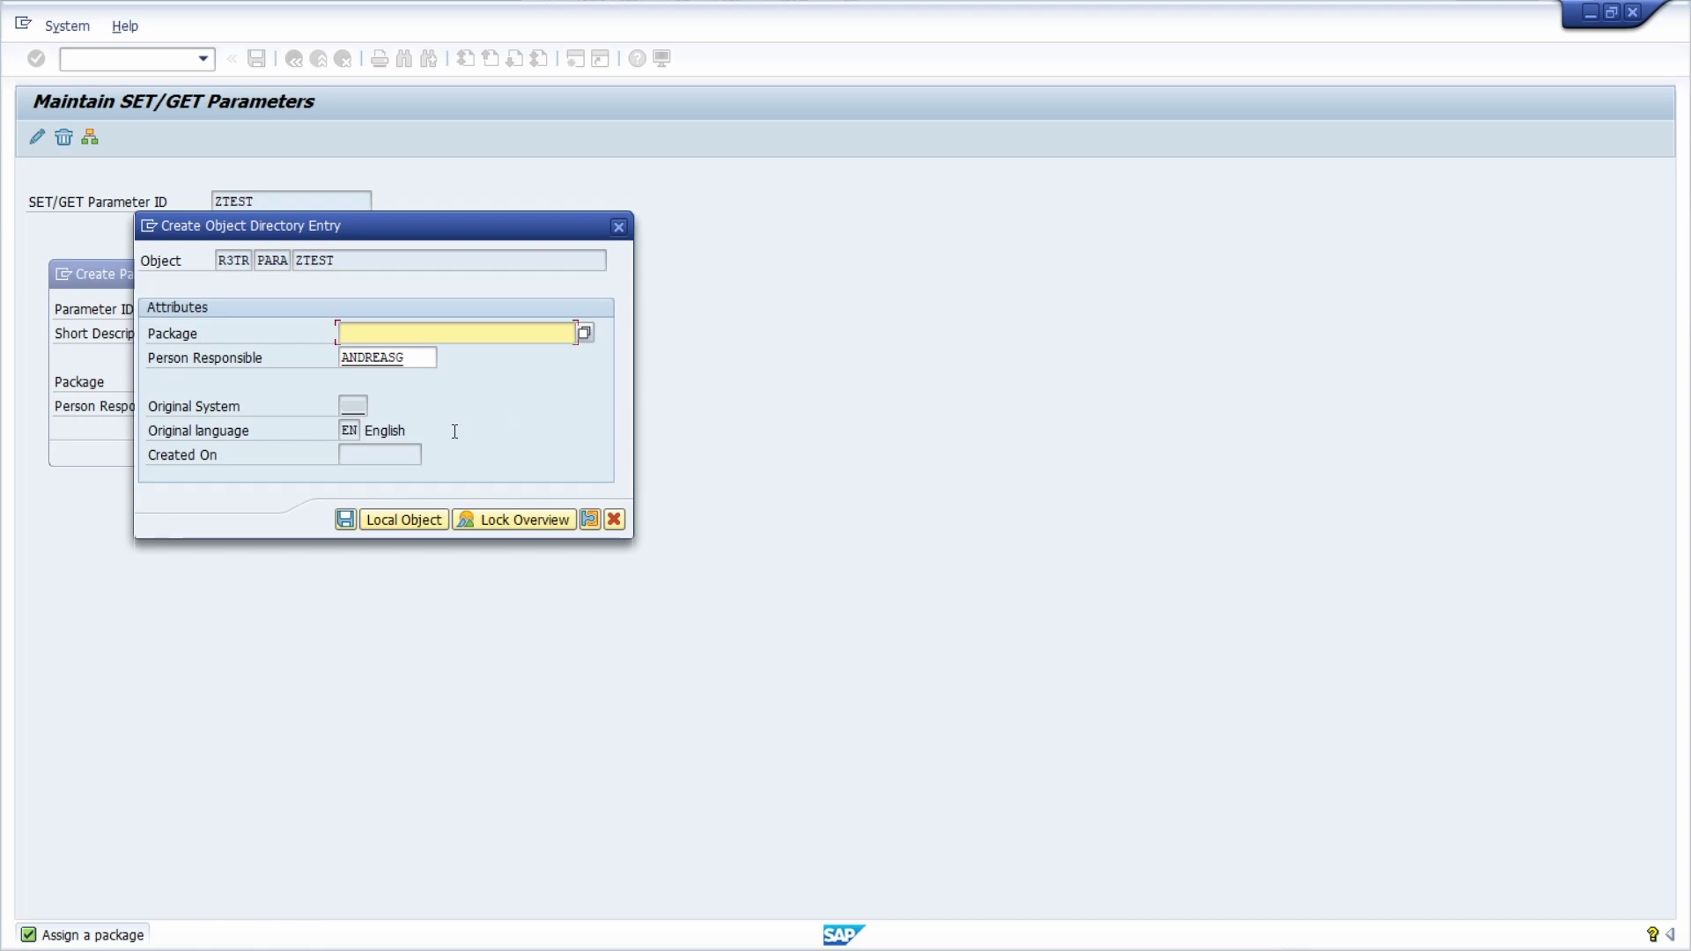
pyautogui.click(403, 521)
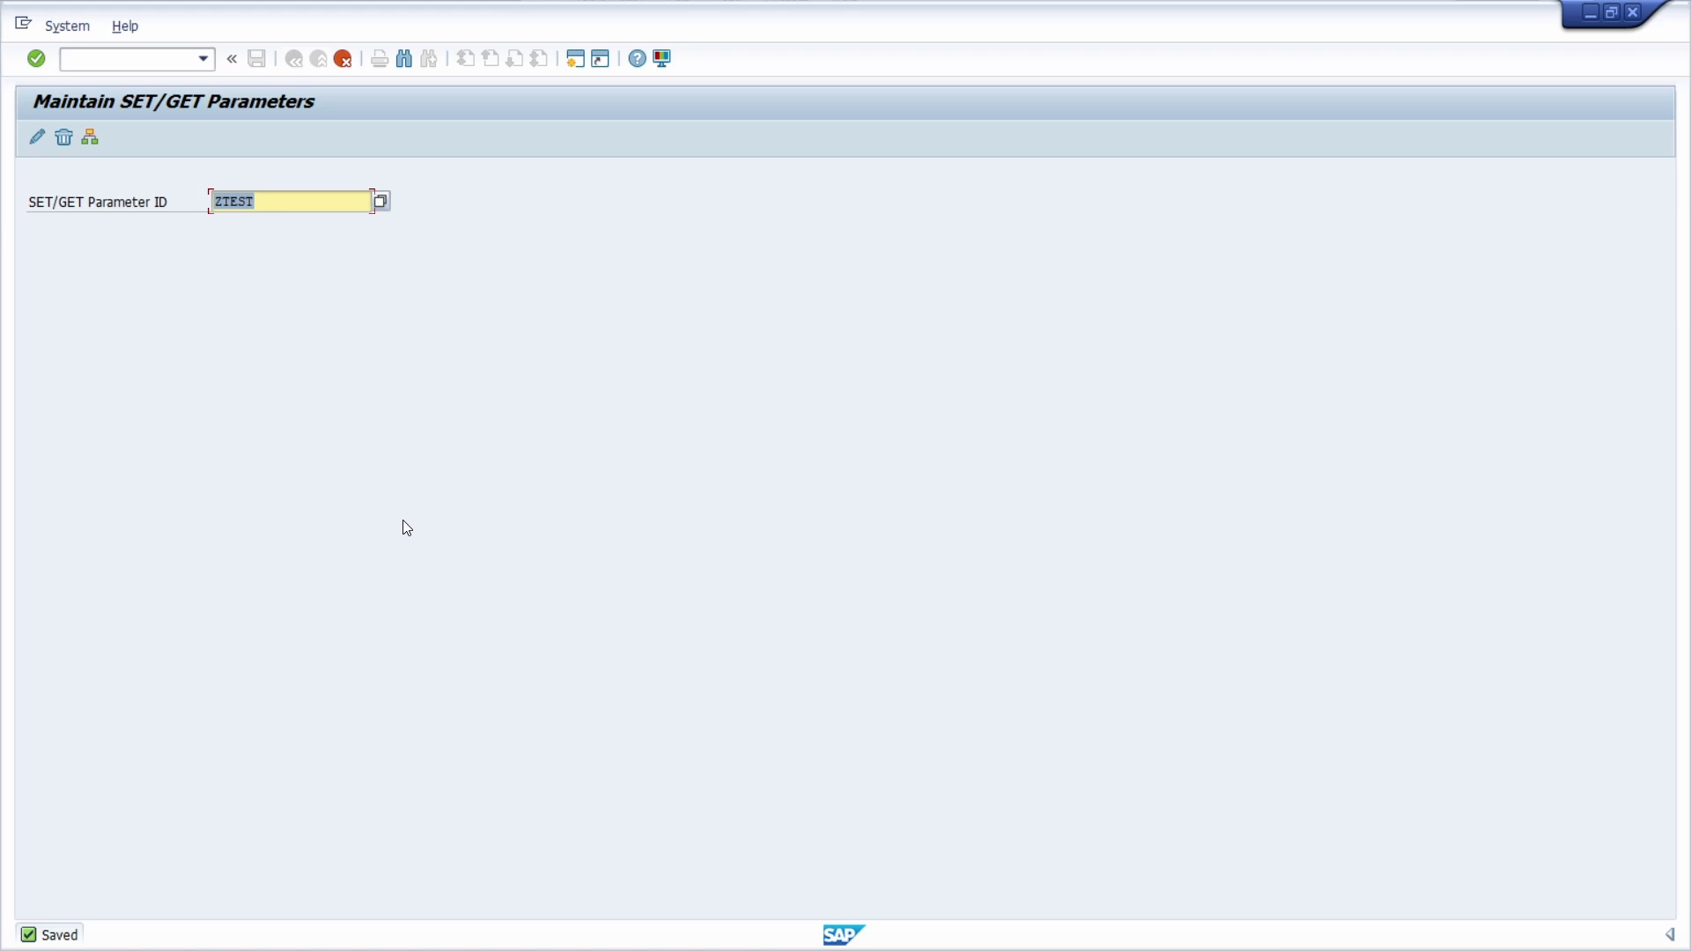
# Open the Object Navigator with /nse80.
pyautogui.click(123, 62)
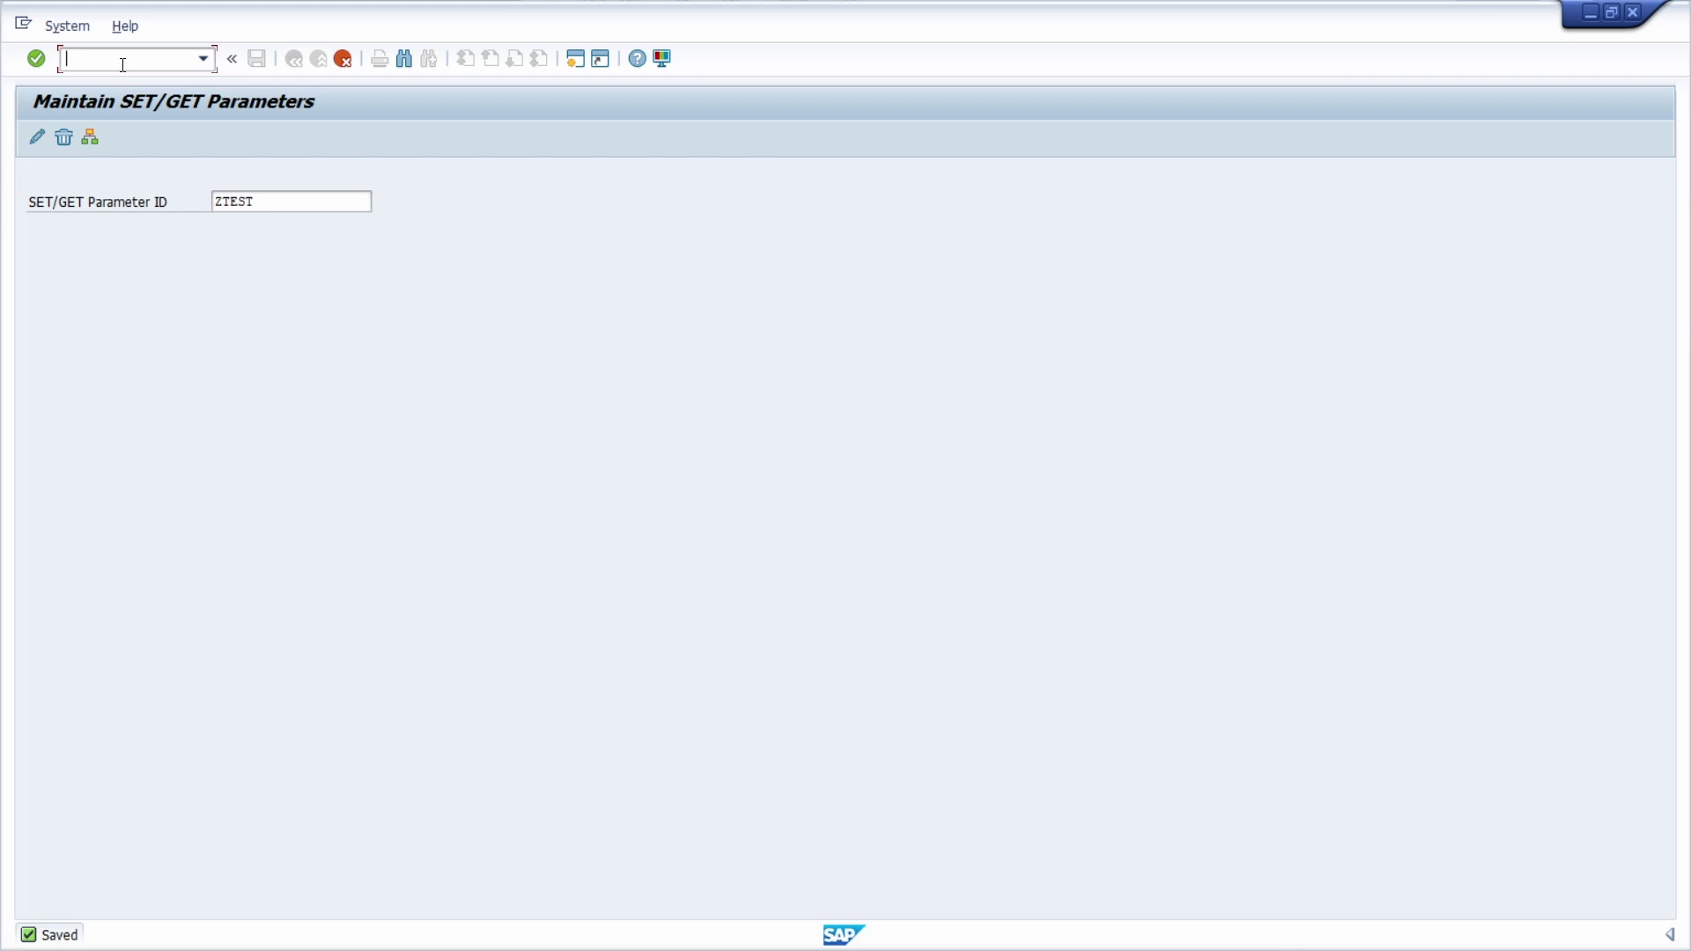
pyautogui.write('/nse80')
pyautogui.press('Return')
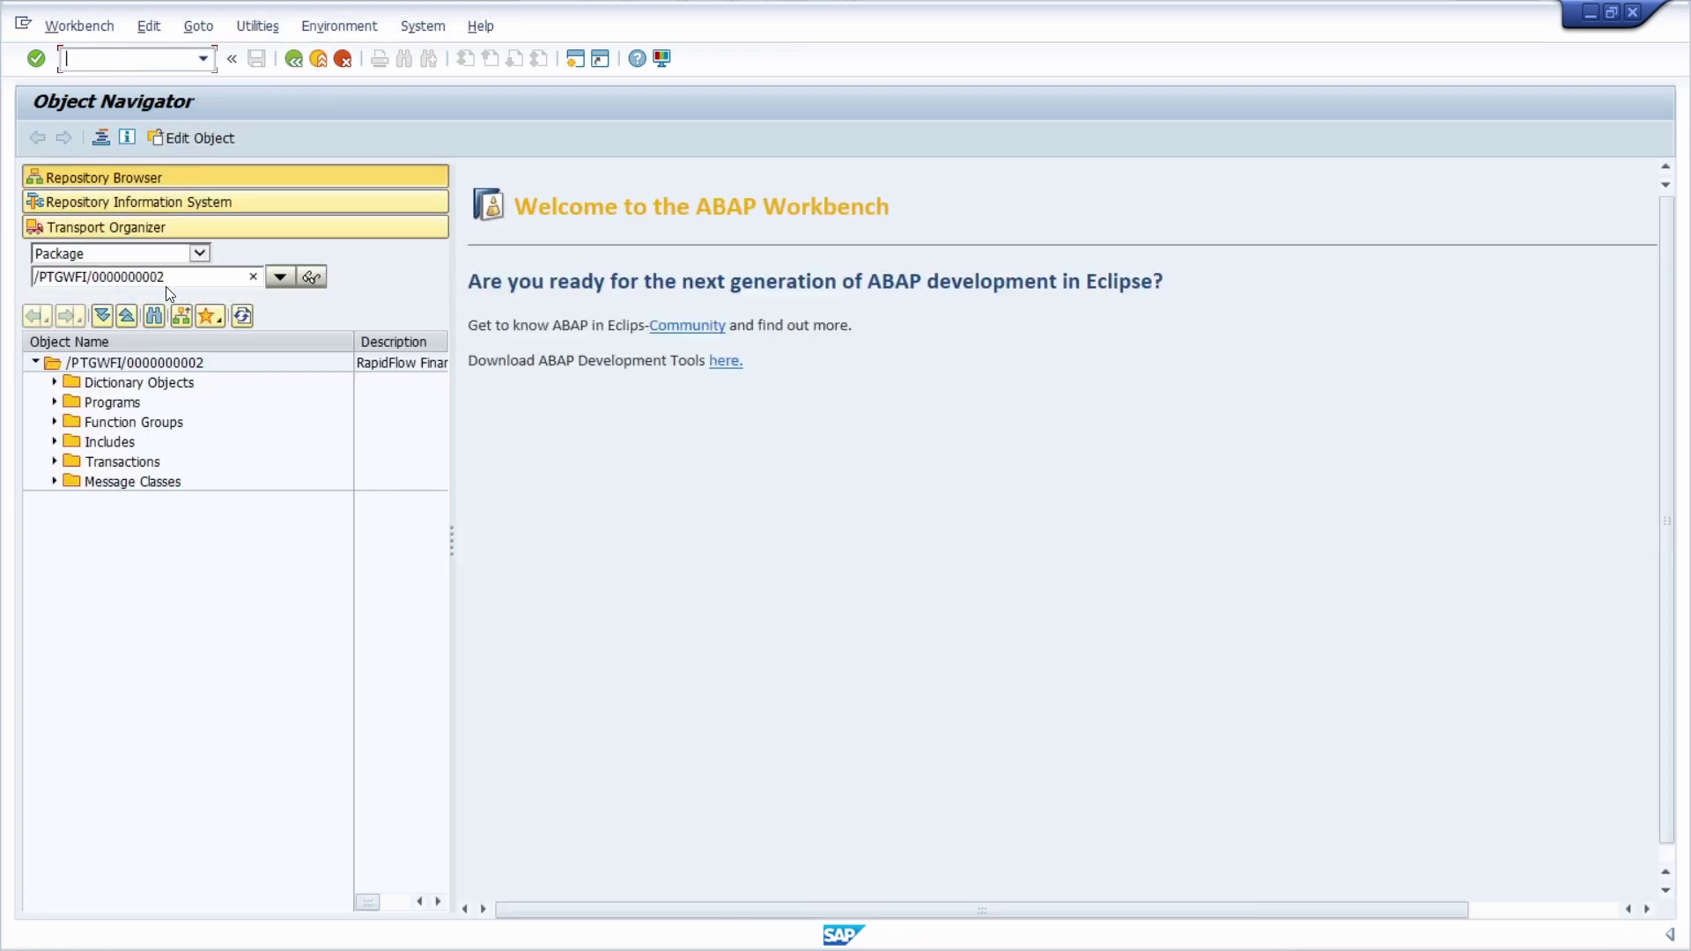
# Switch the SE80 object list to browse Local Objects ($TMP).
pyautogui.click(200, 253)
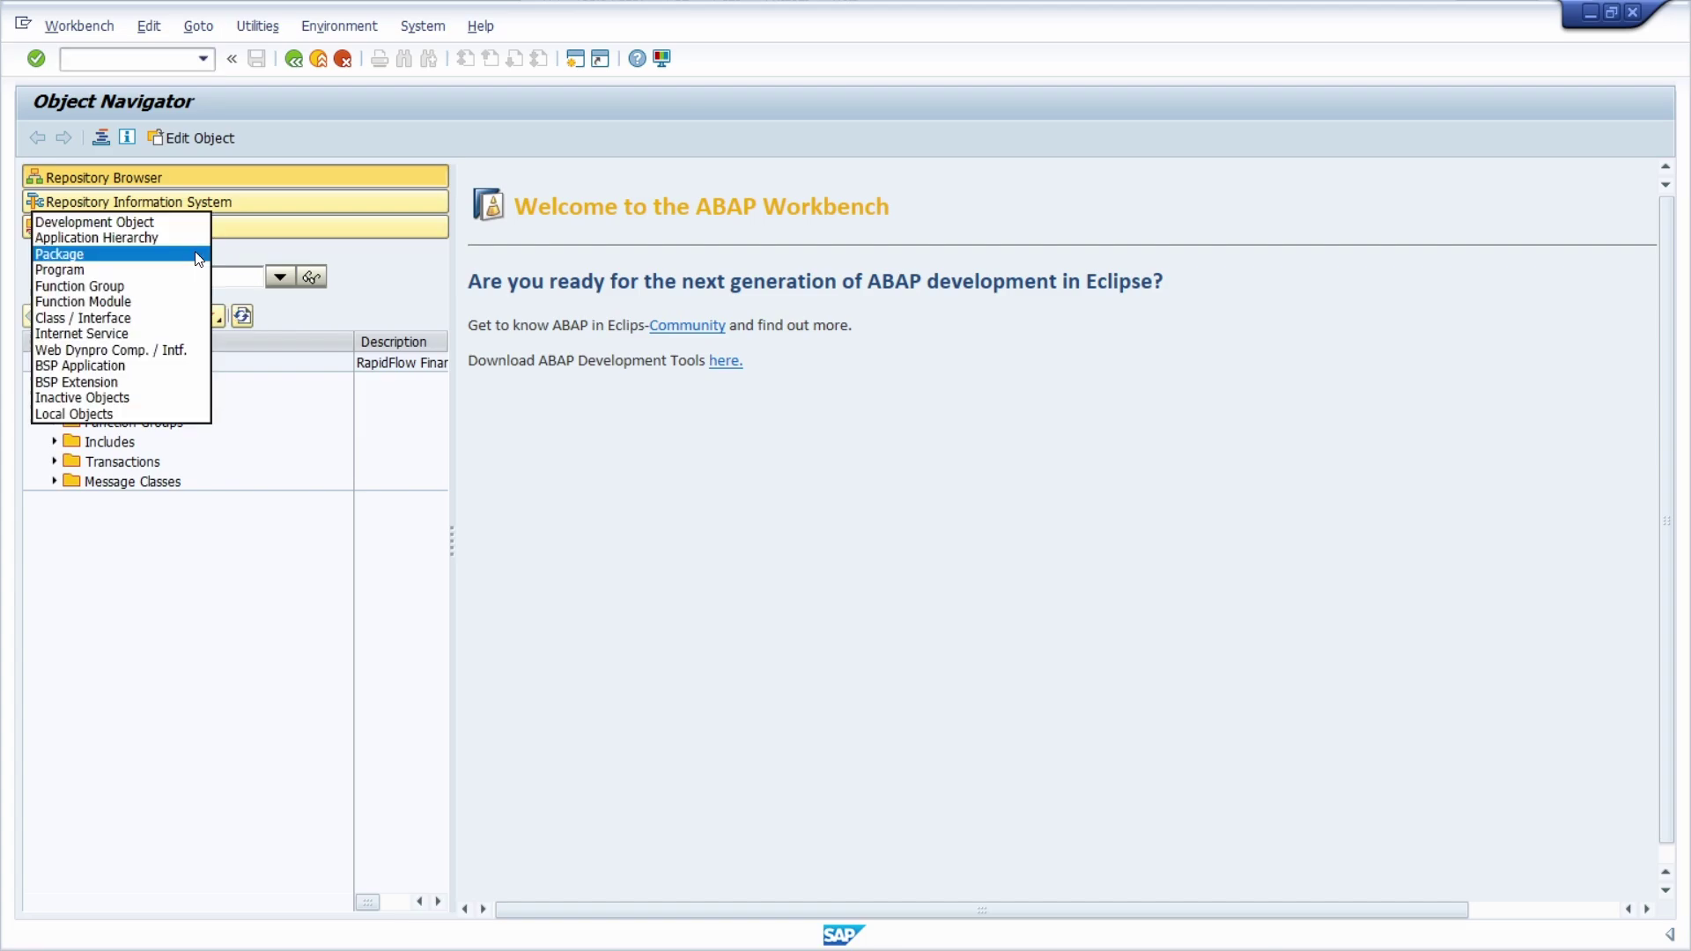
pyautogui.click(133, 414)
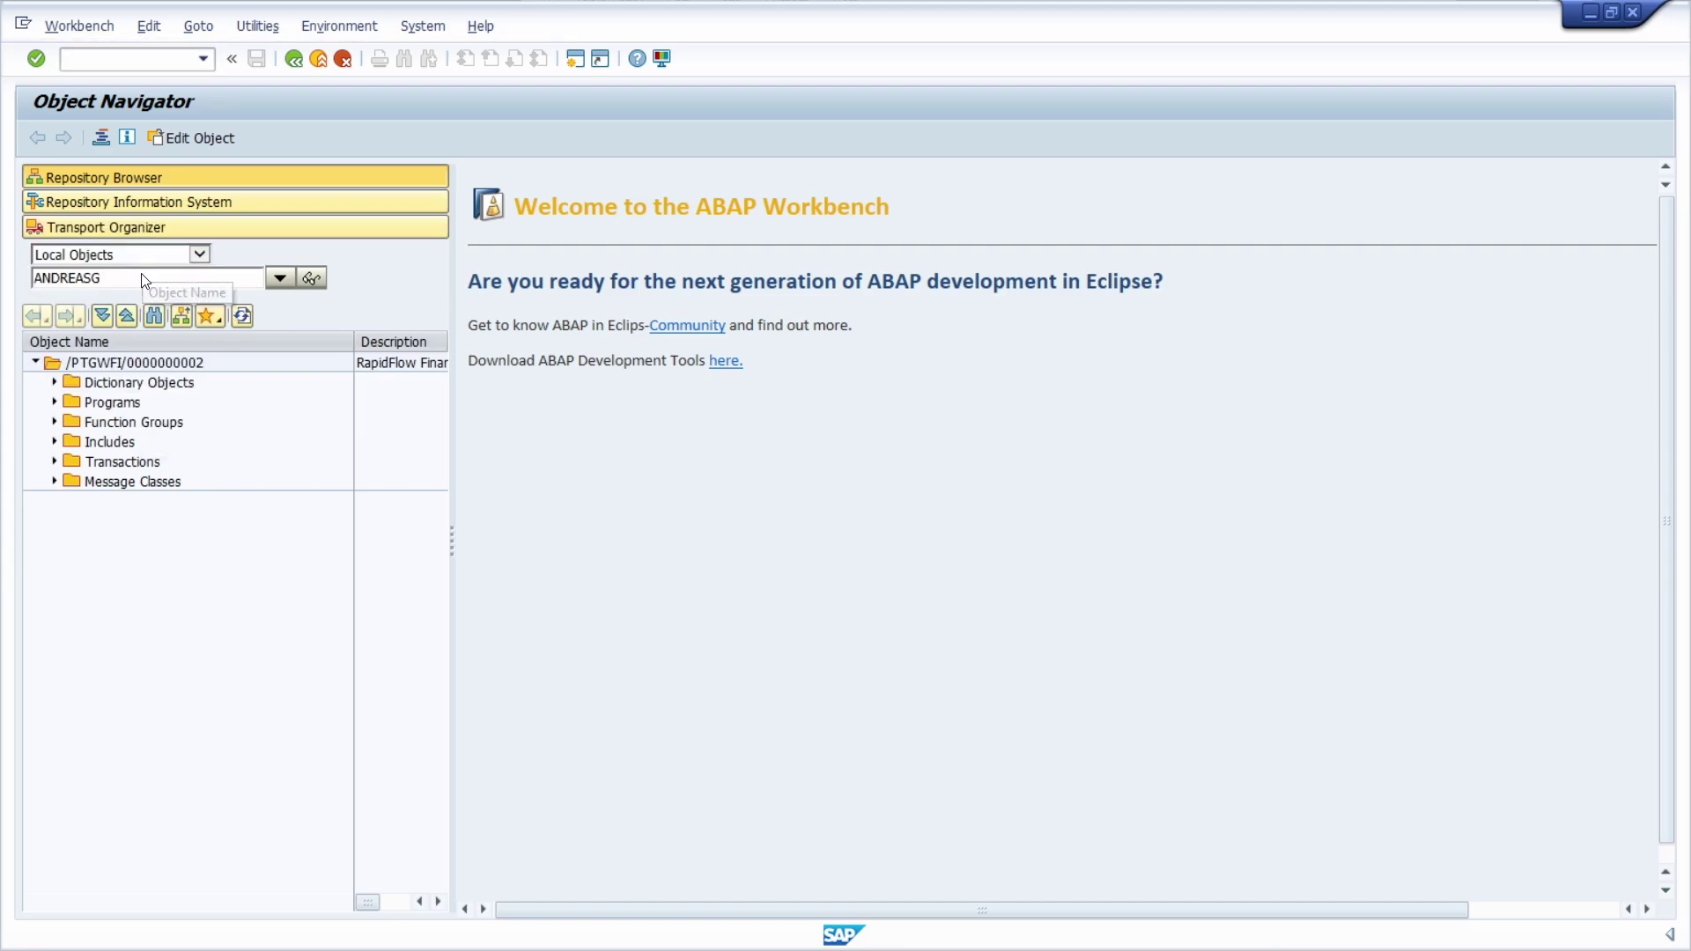
pyautogui.press('Return')
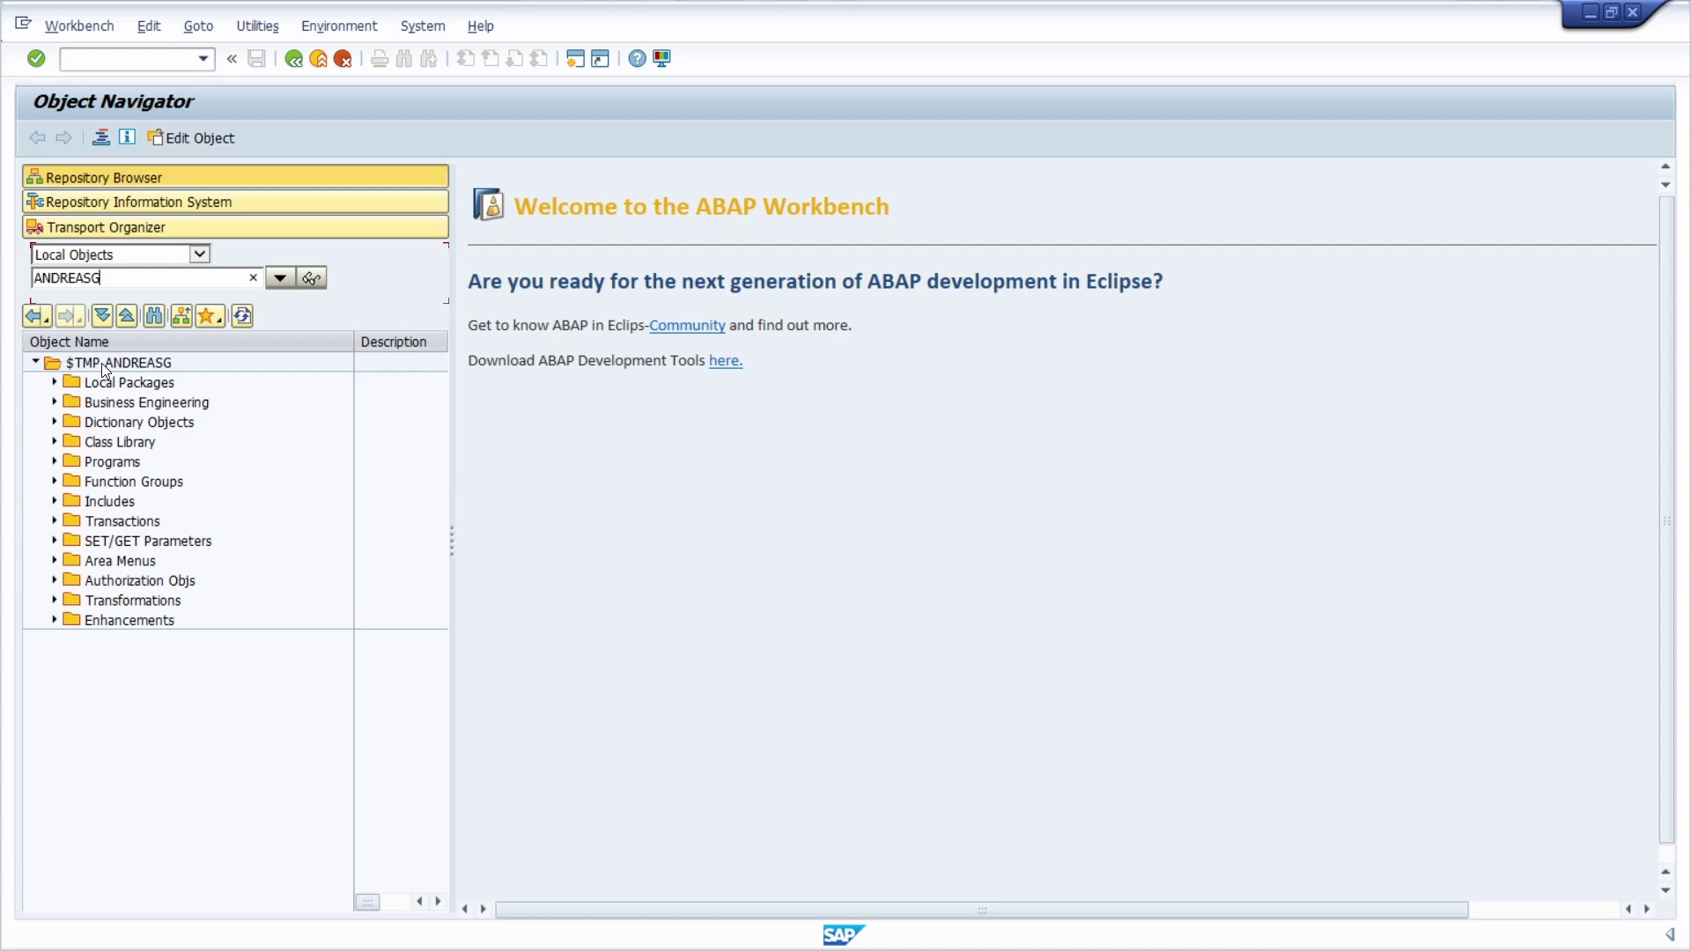
# Create SET/GET Parameter ID ZTEST2 with description 'Test 2' in $TMP and save it.
pyautogui.rightClick(107, 363)
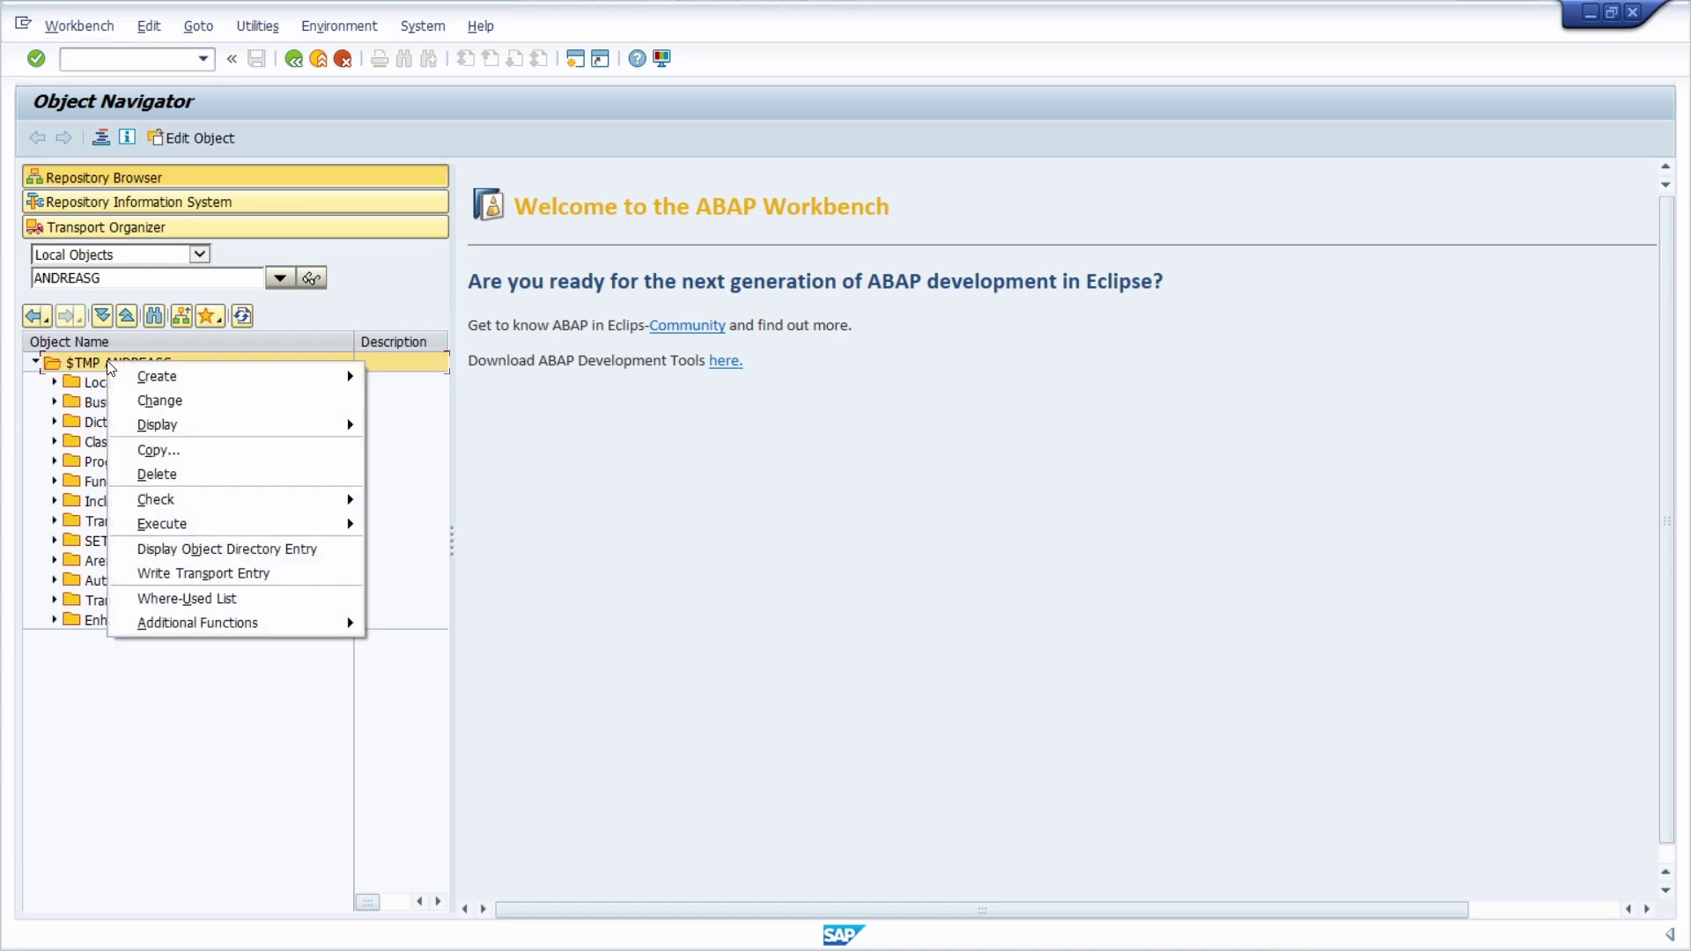
pyautogui.moveTo(285, 380)
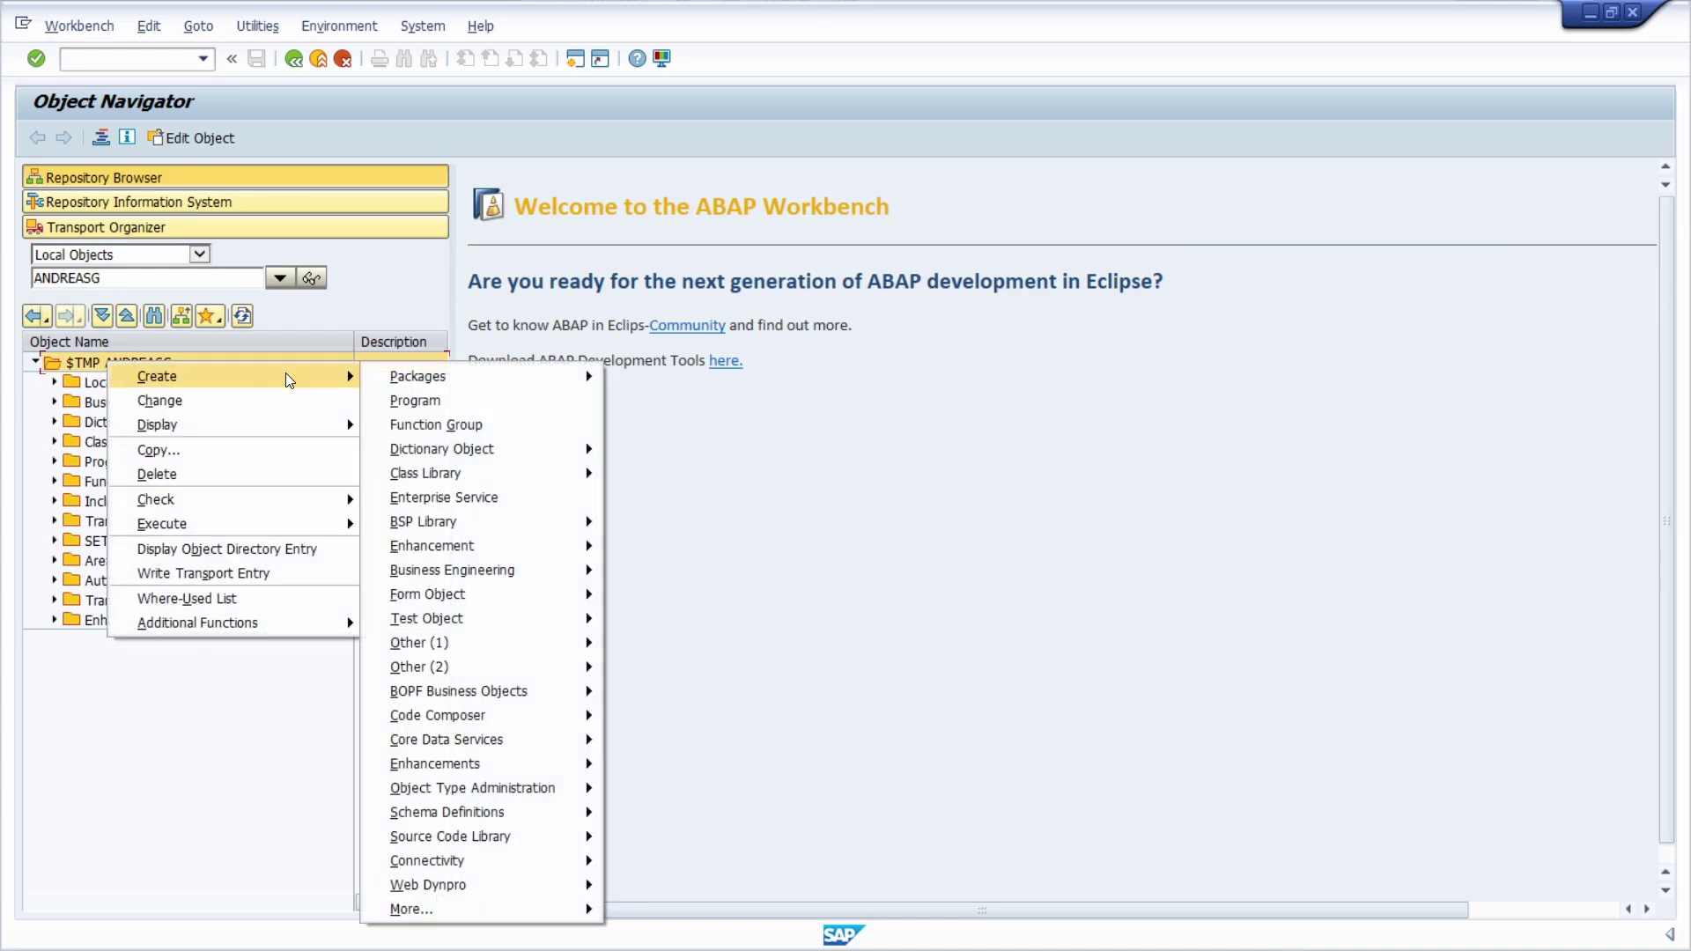
pyautogui.moveTo(470, 651)
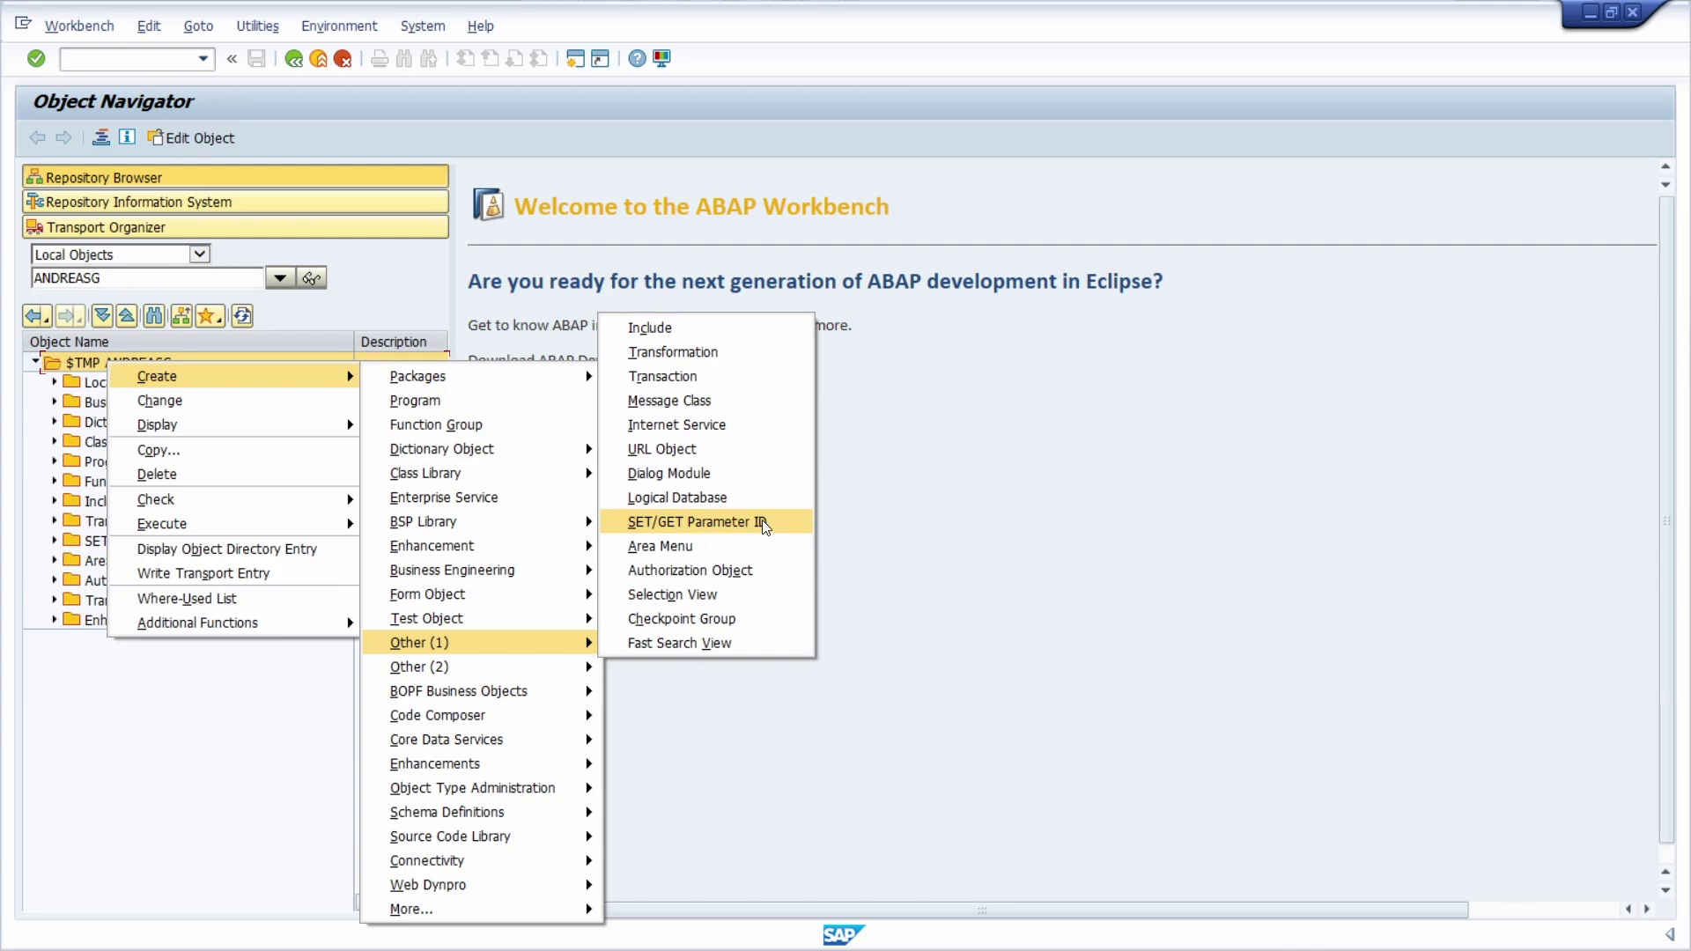
pyautogui.click(715, 521)
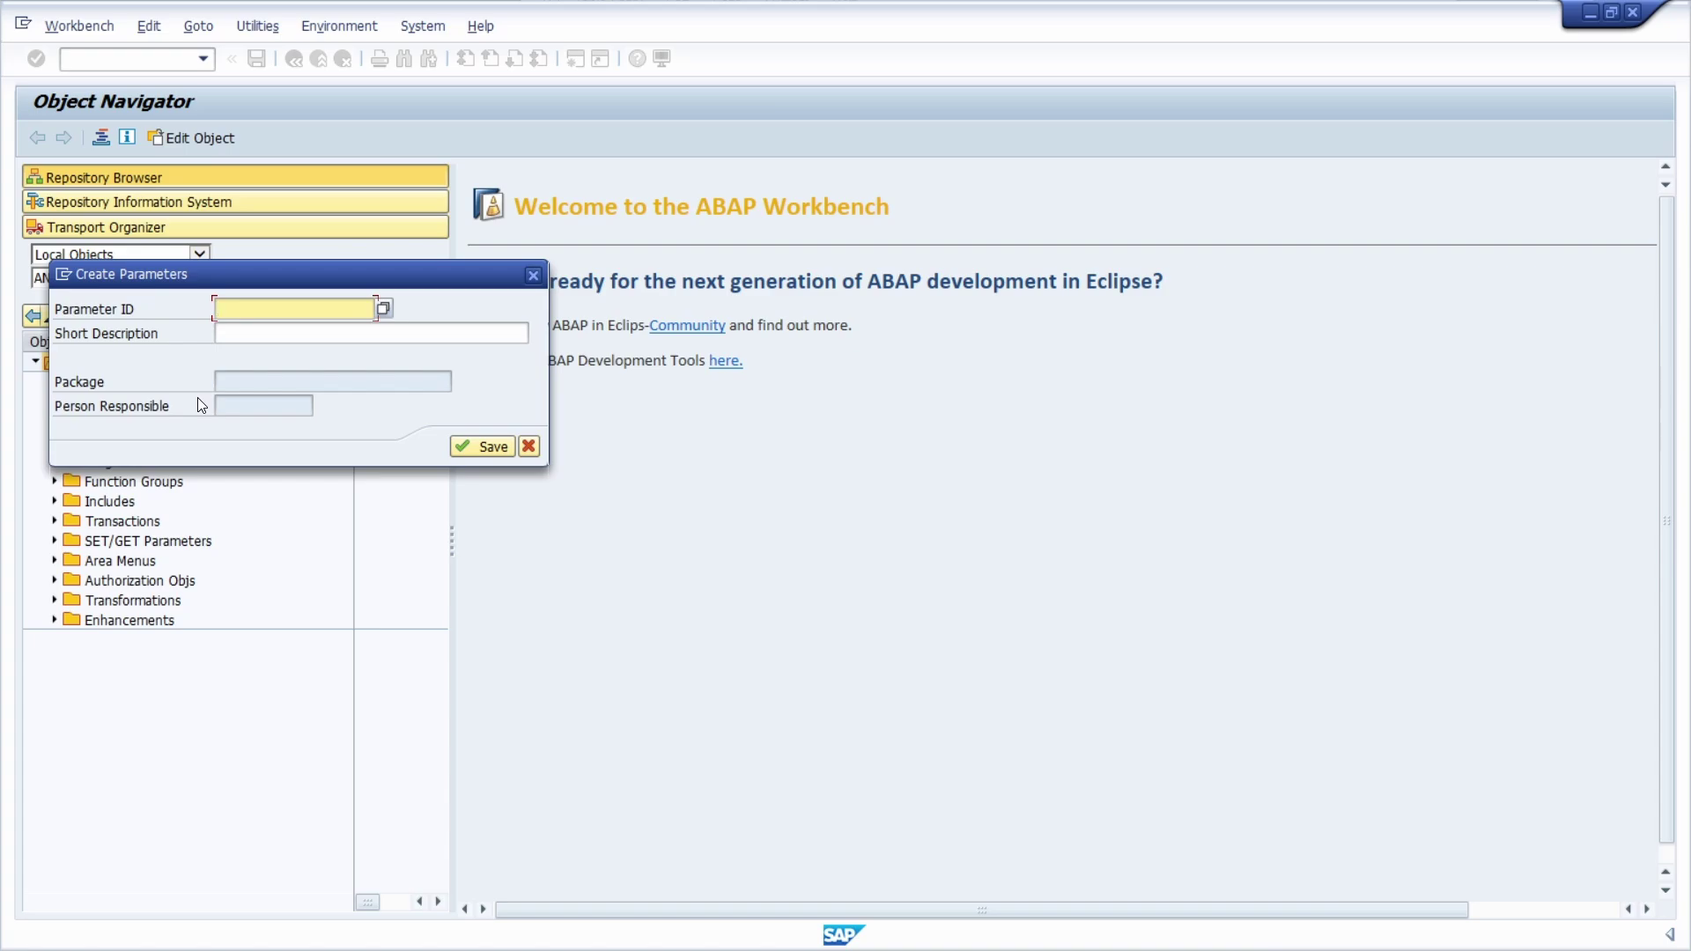
pyautogui.write('Z')
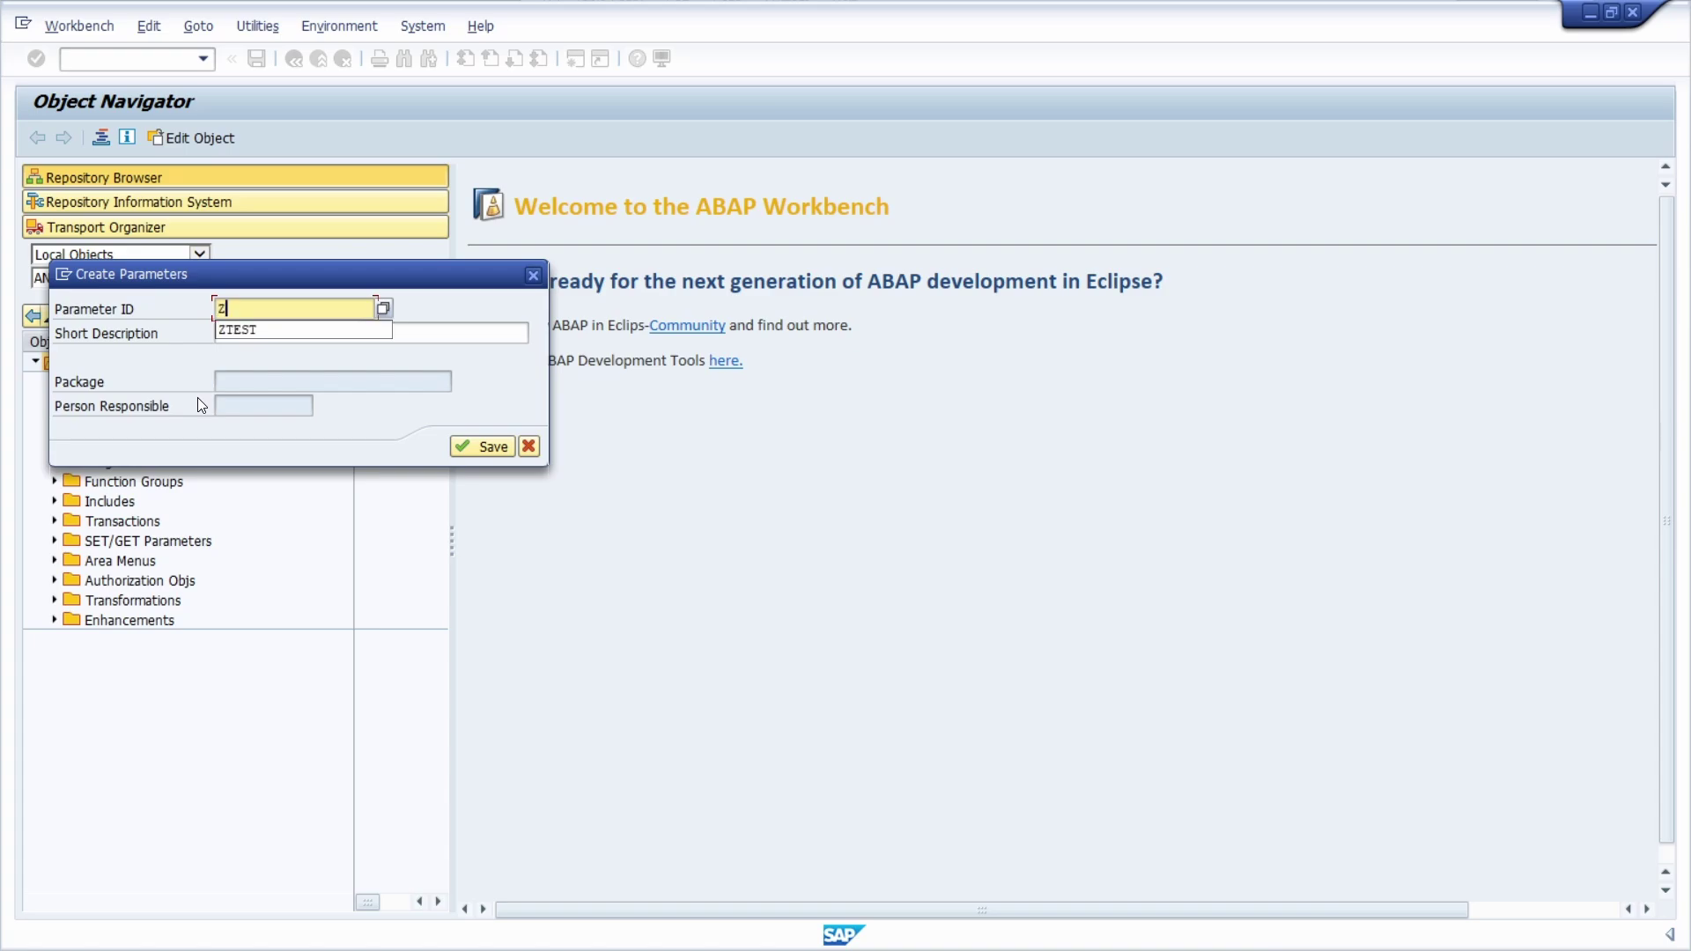
pyautogui.write('TEST2')
pyautogui.press('Tab')
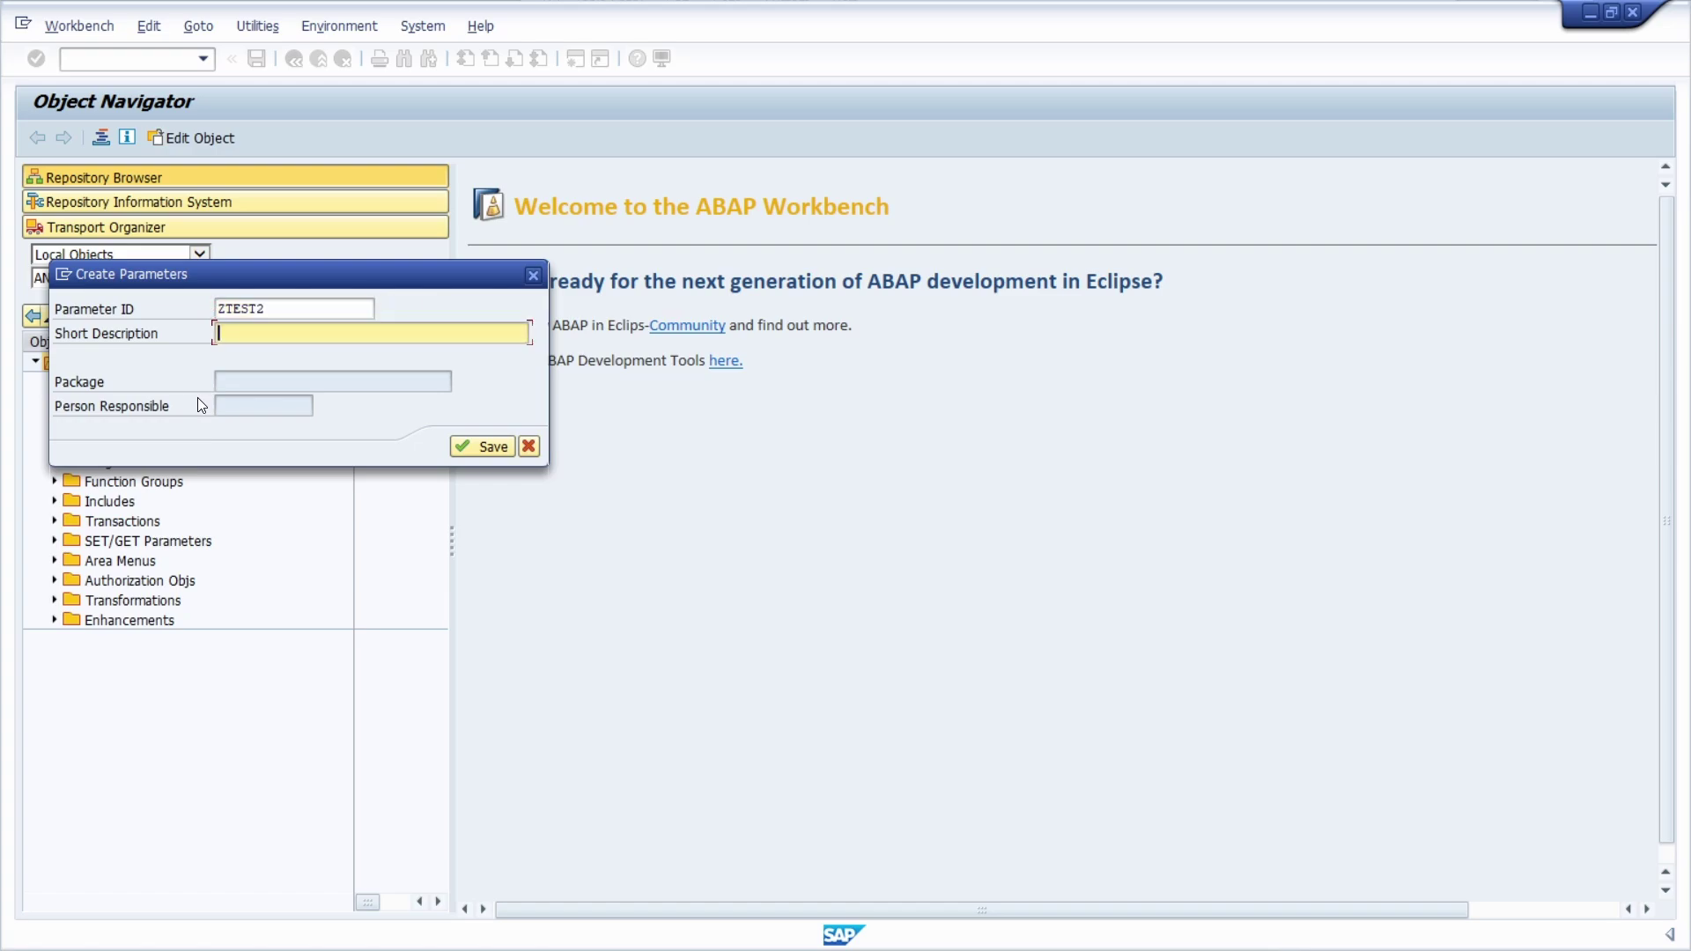
pyautogui.write('Test 2')
pyautogui.click(493, 448)
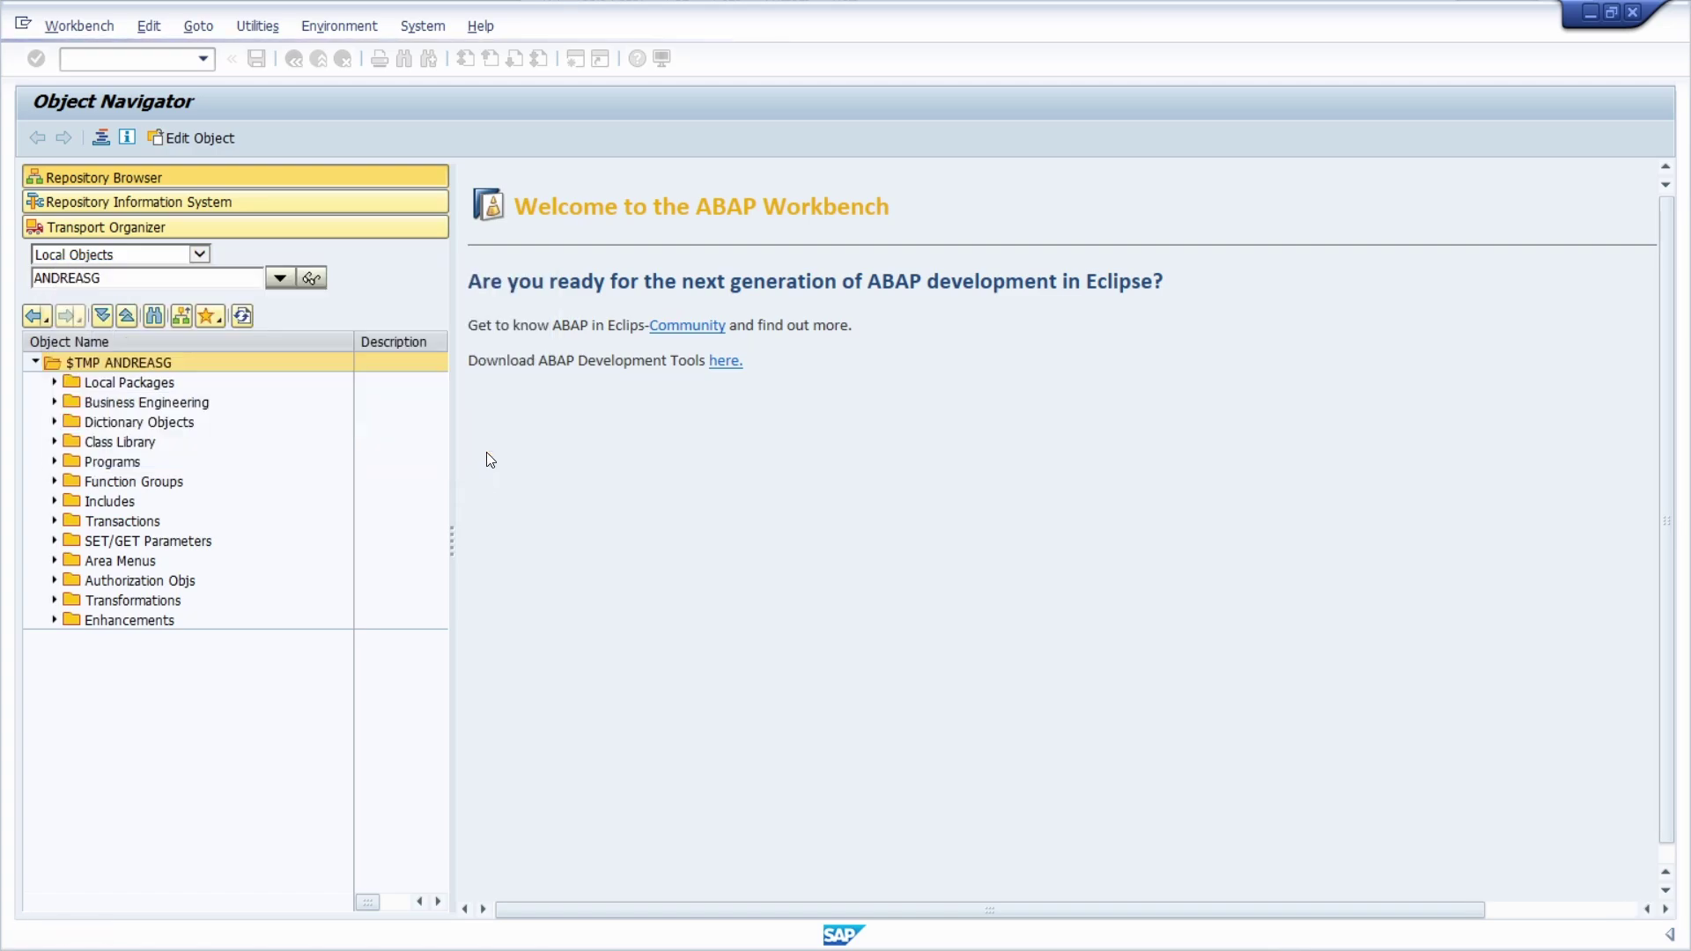
# Check that ZTEST and ZTEST2 appear under SET/GET Parameters, then go to transaction /nsu3.
pyautogui.click(54, 541)
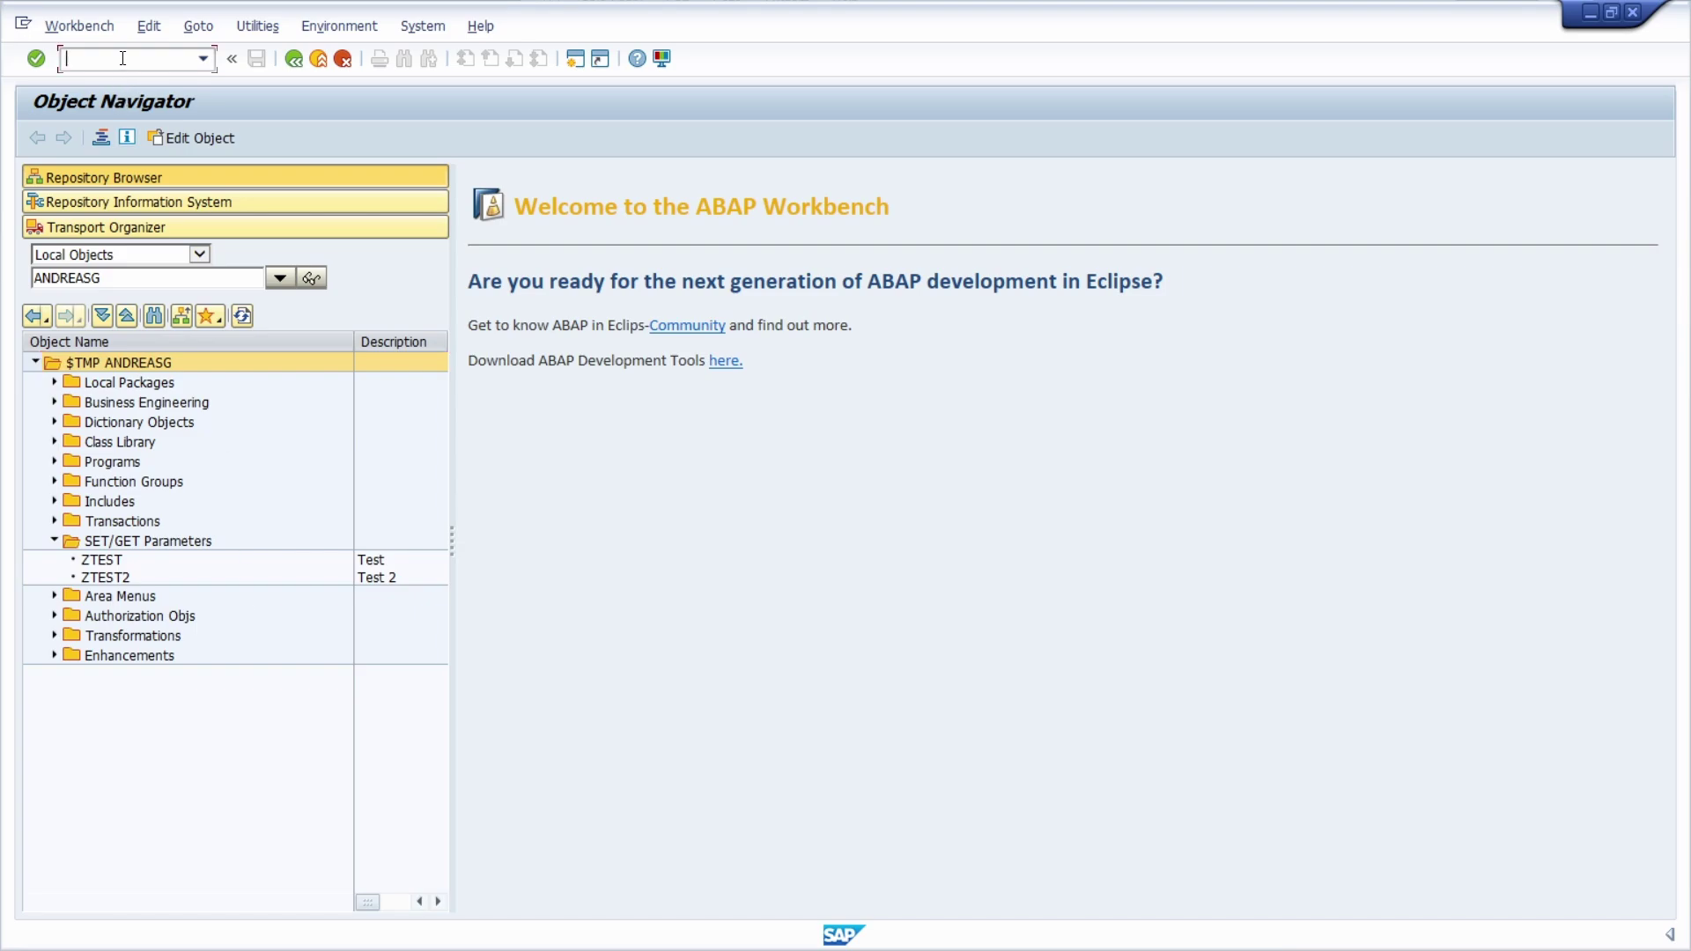
pyautogui.write('/nsu3')
pyautogui.press('Return')
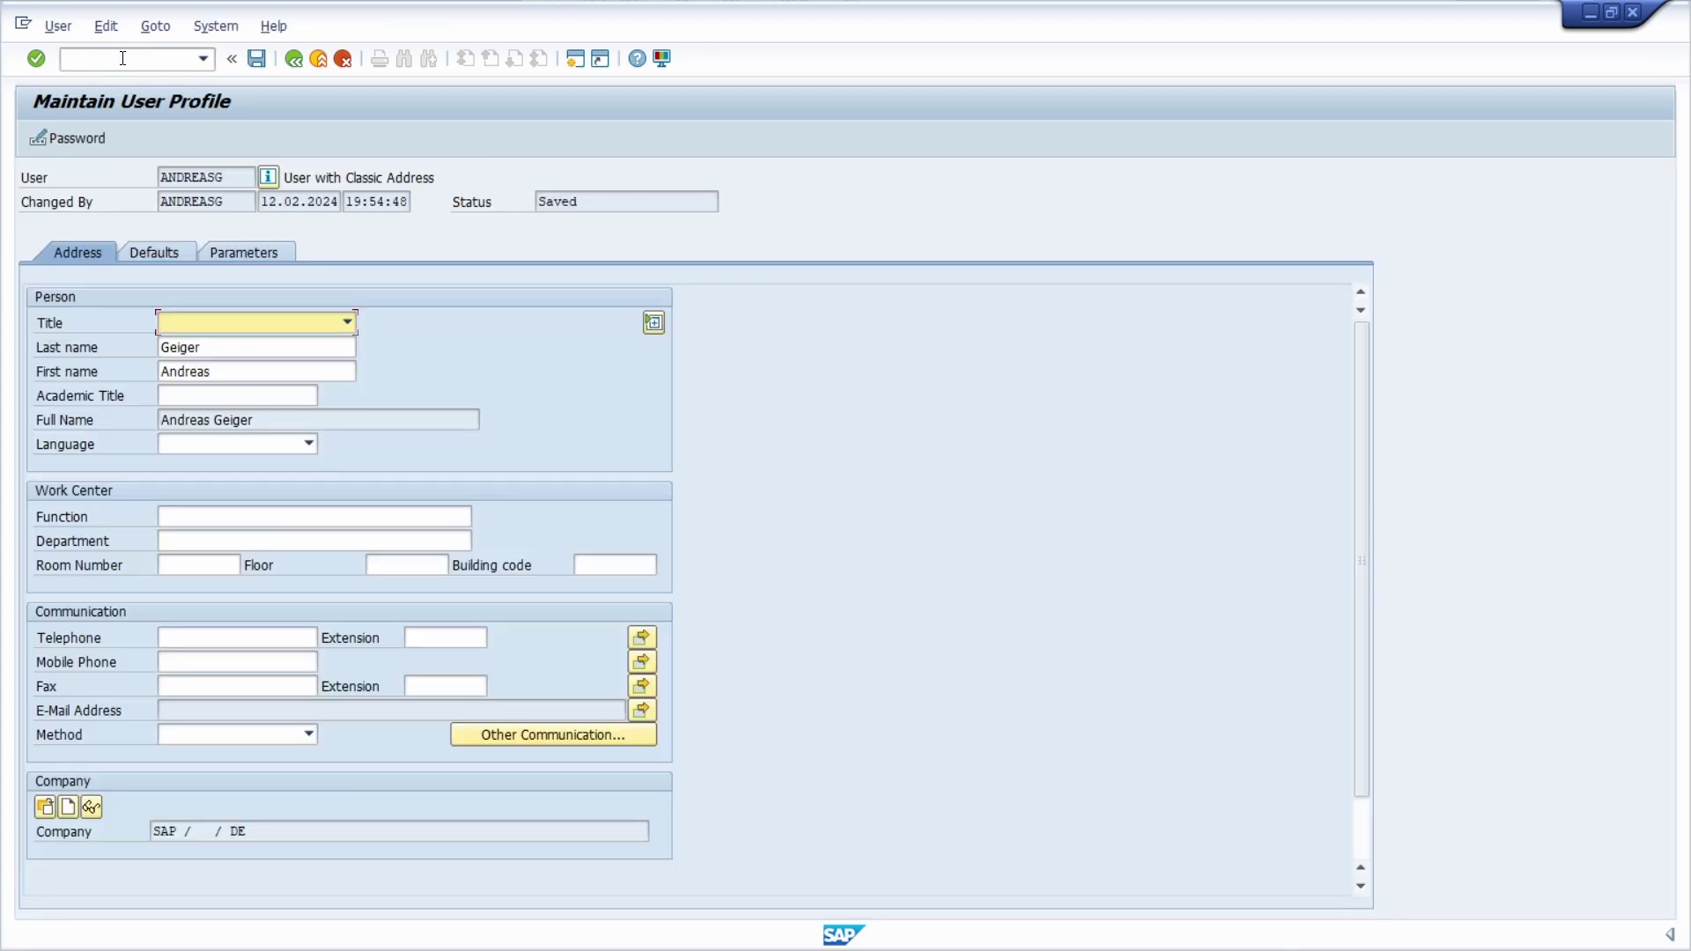
# In the user profile's Parameters list, add ZTEST (found via a ZTEST* search) with value X.
pyautogui.click(246, 252)
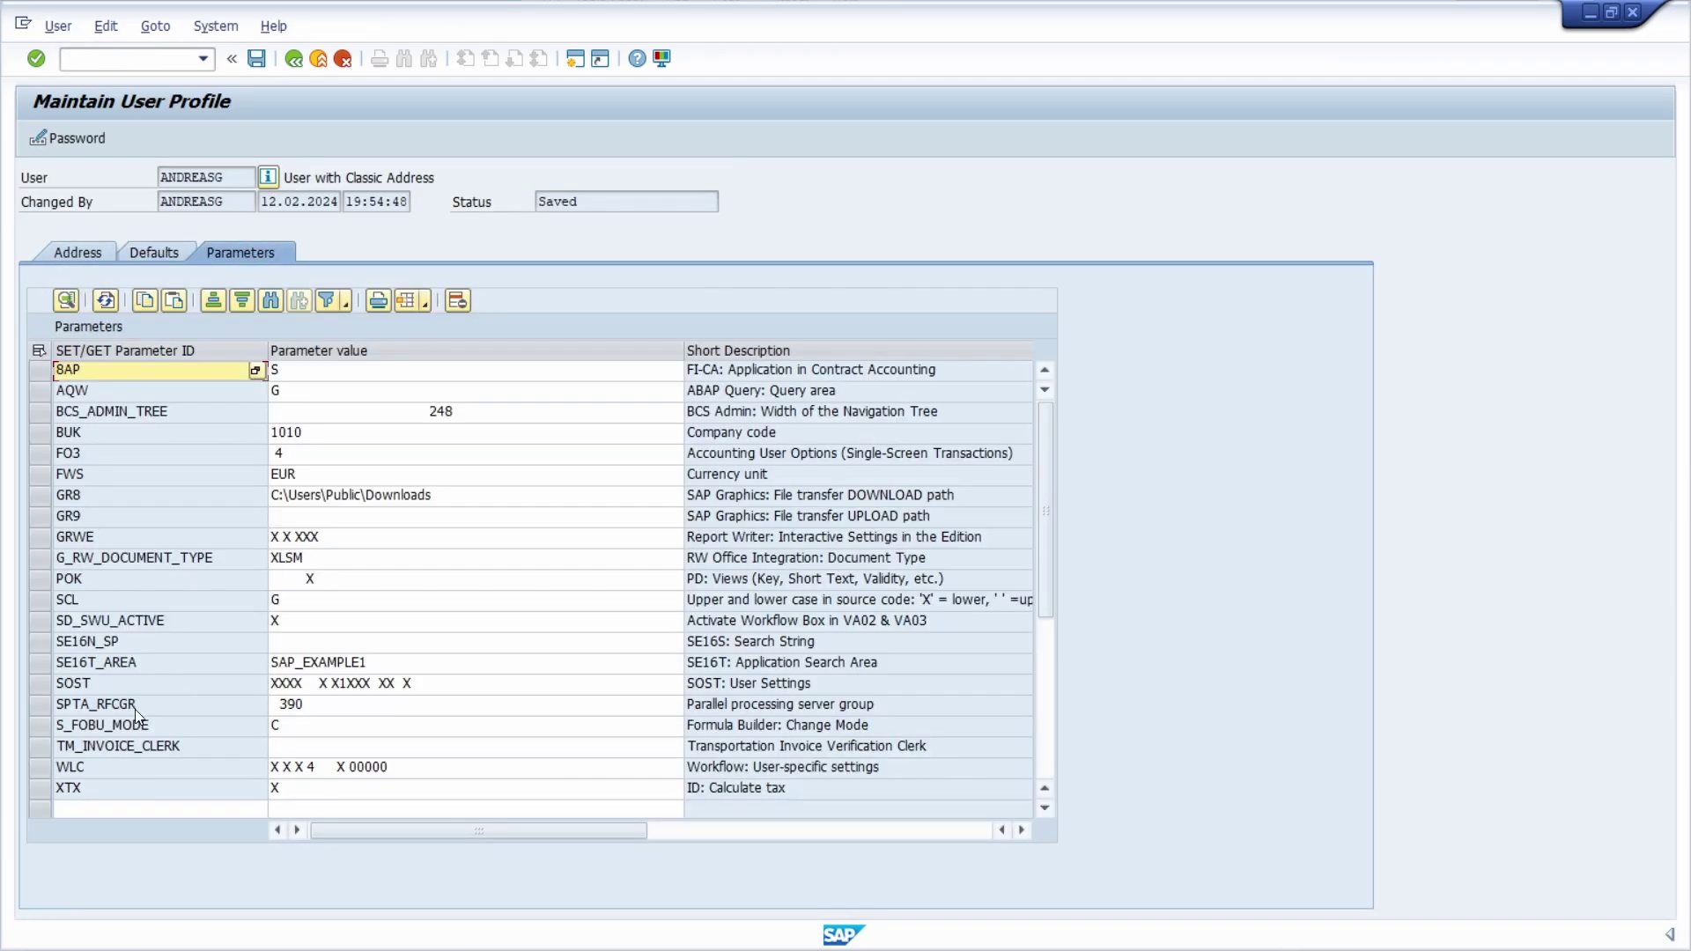
pyautogui.click(194, 812)
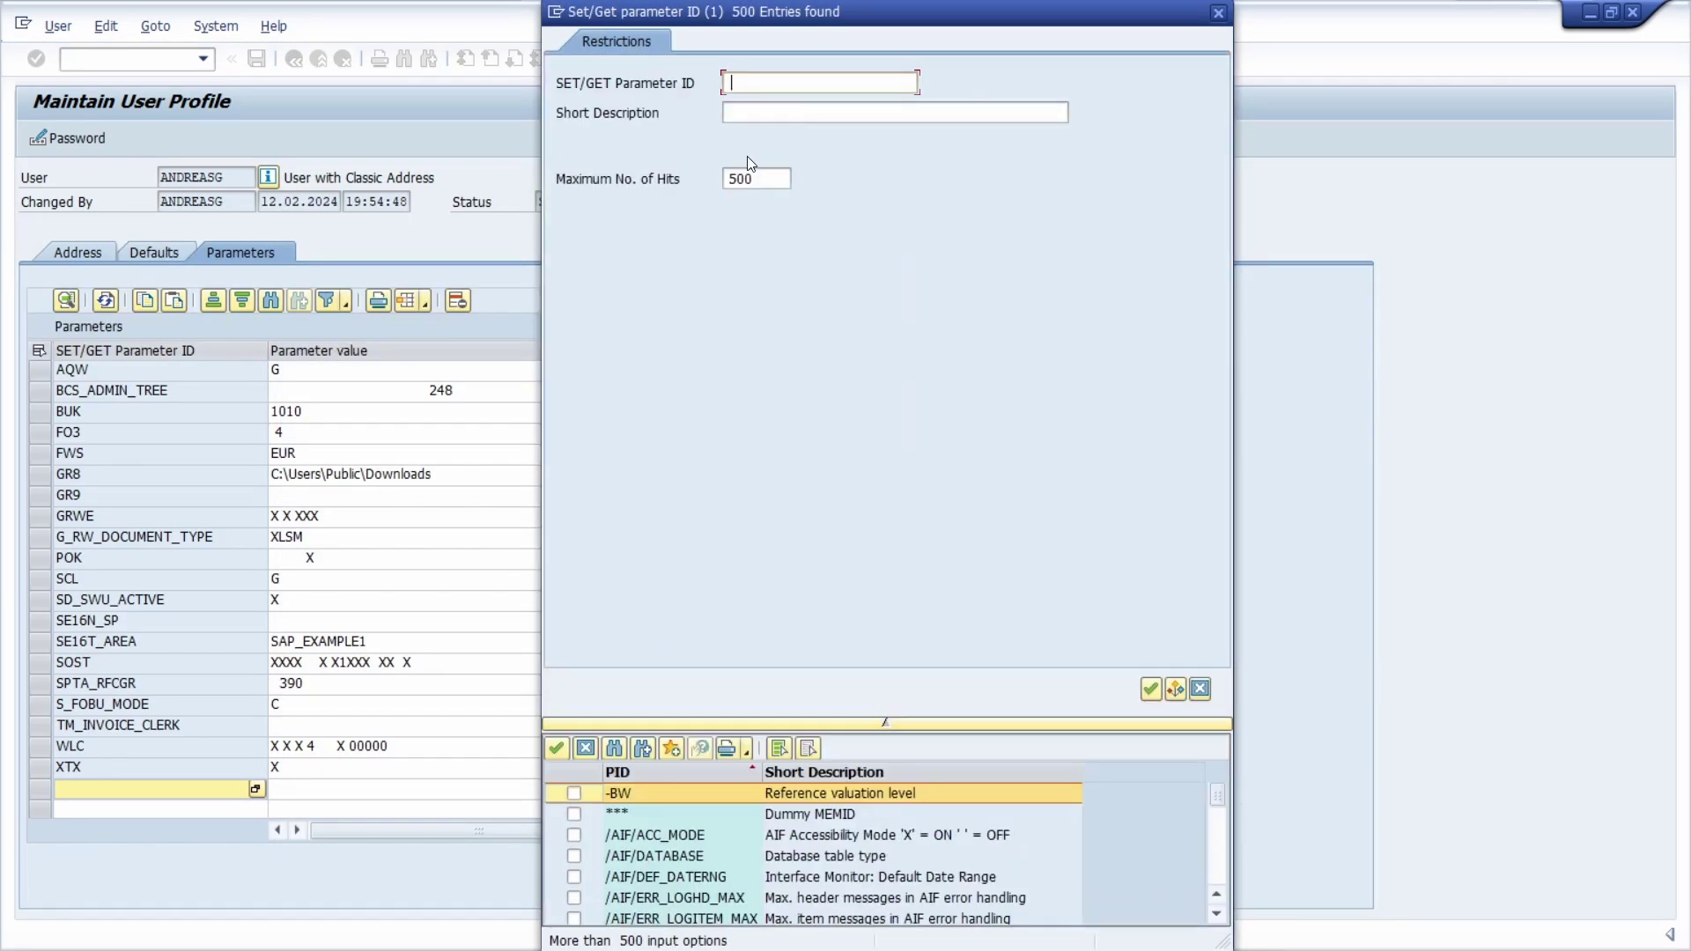
pyautogui.write('ZTEST*')
pyautogui.click(1151, 690)
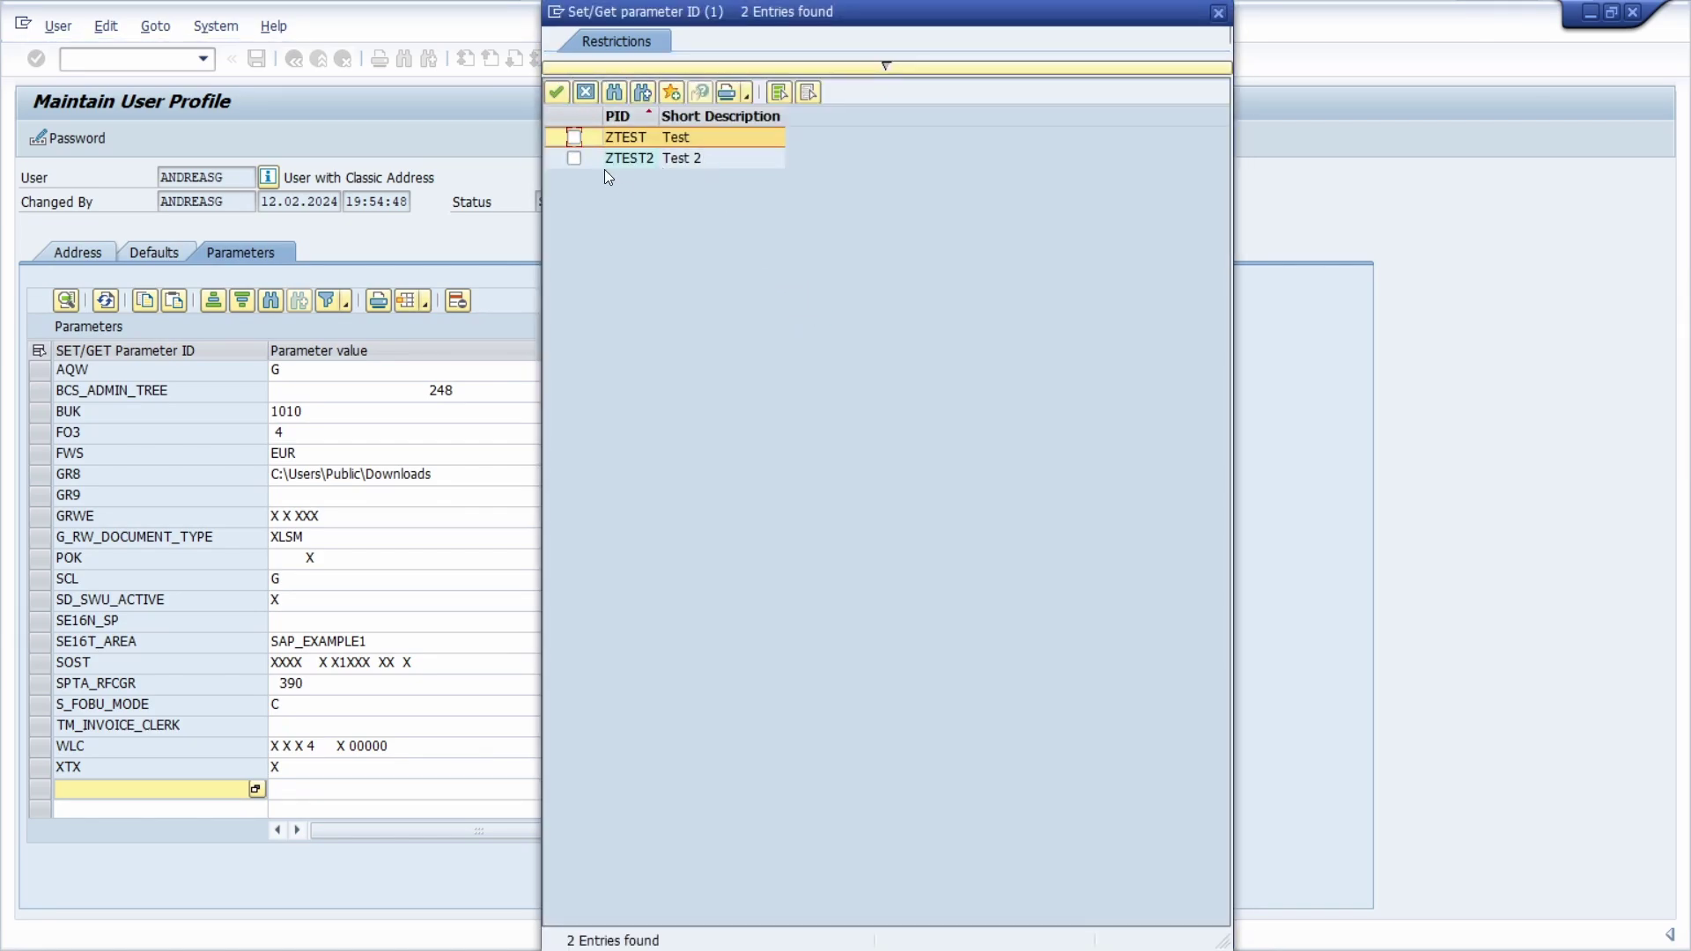
pyautogui.click(573, 136)
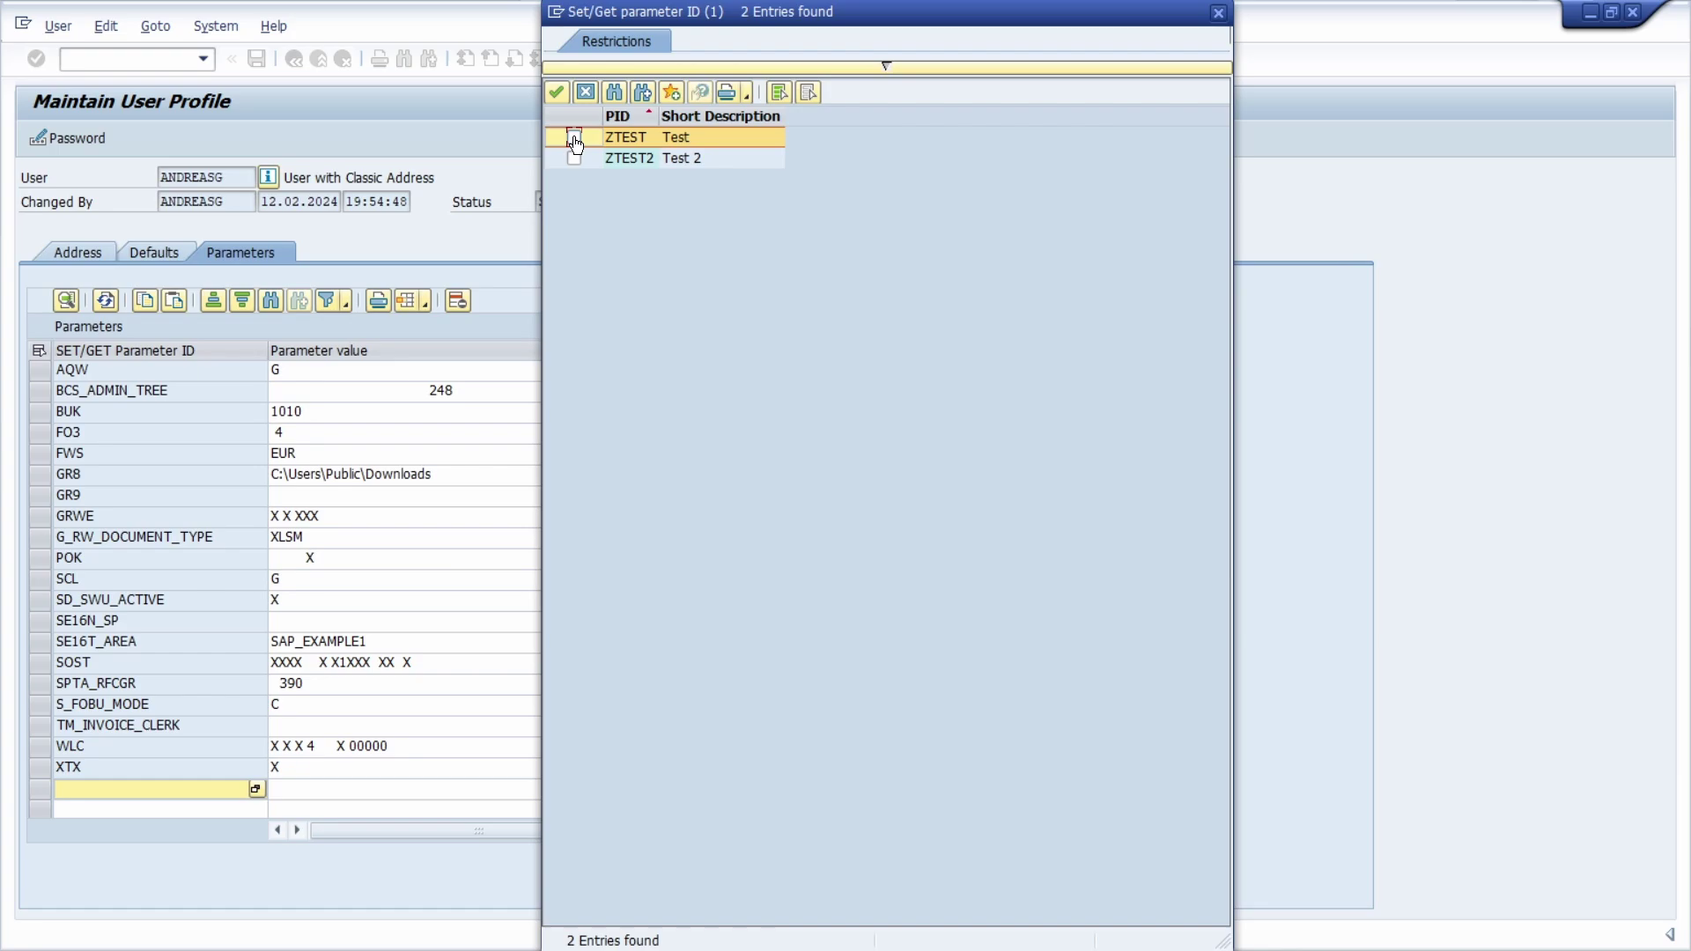
pyautogui.click(556, 91)
pyautogui.click(345, 796)
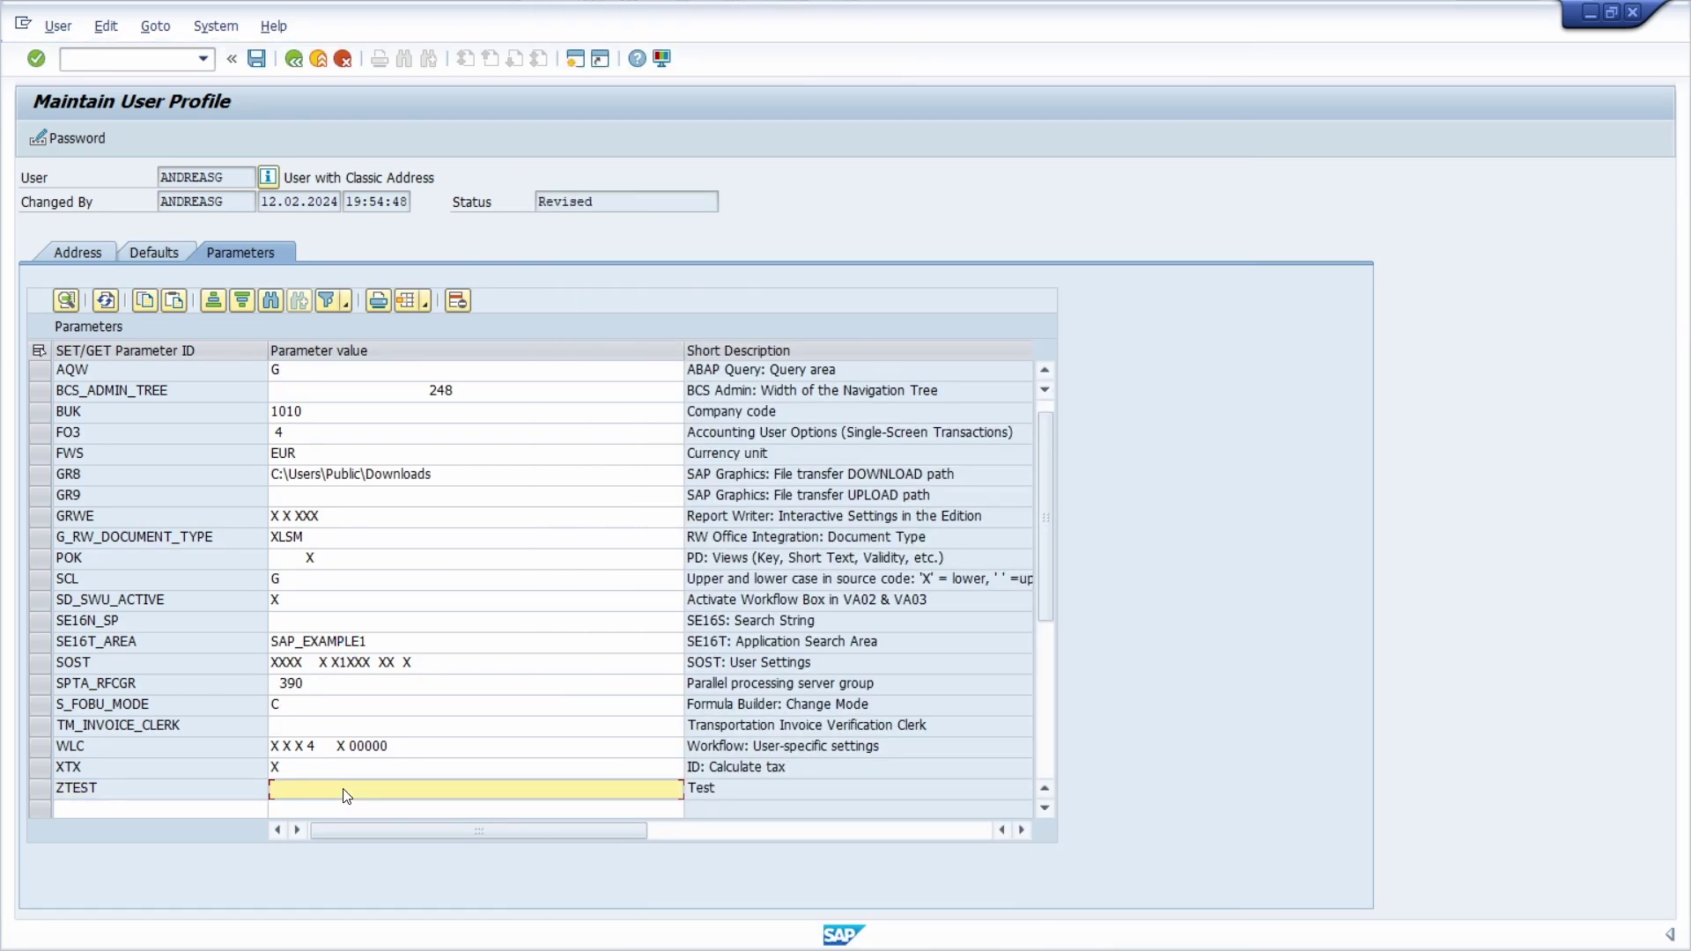
pyautogui.write('X')
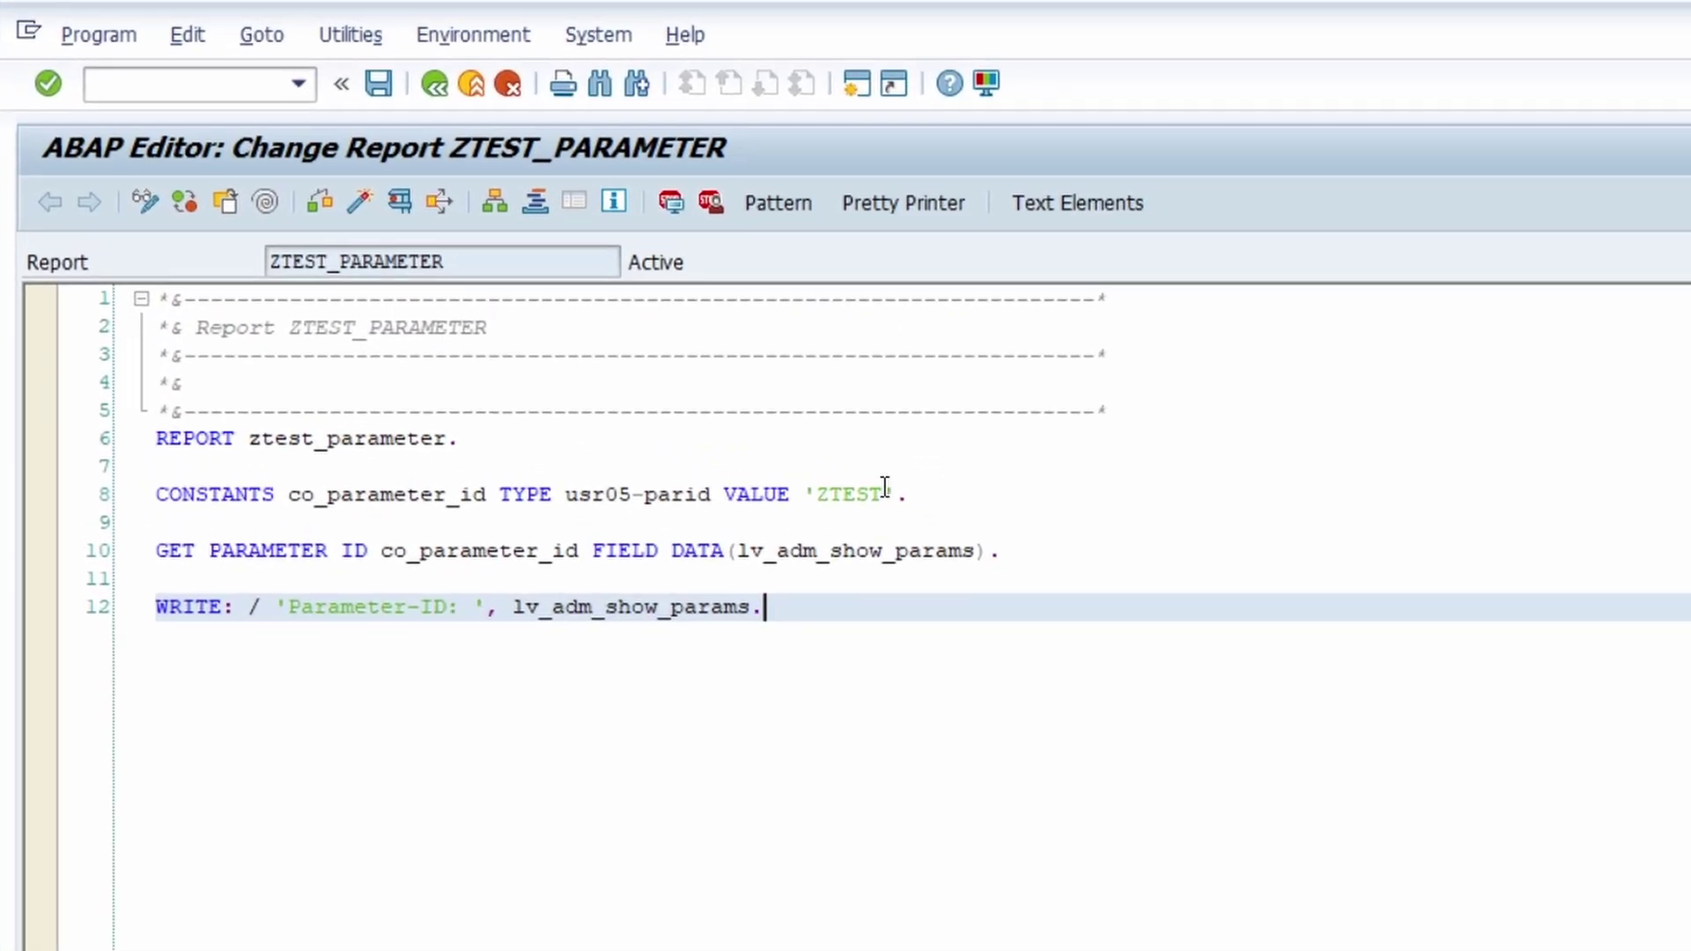
# Walk through the CONSTANTS line for 'ZTEST' (type usr05-parid) and the GET PARAMETER ID statement.
pyautogui.doubleClick(842, 491)
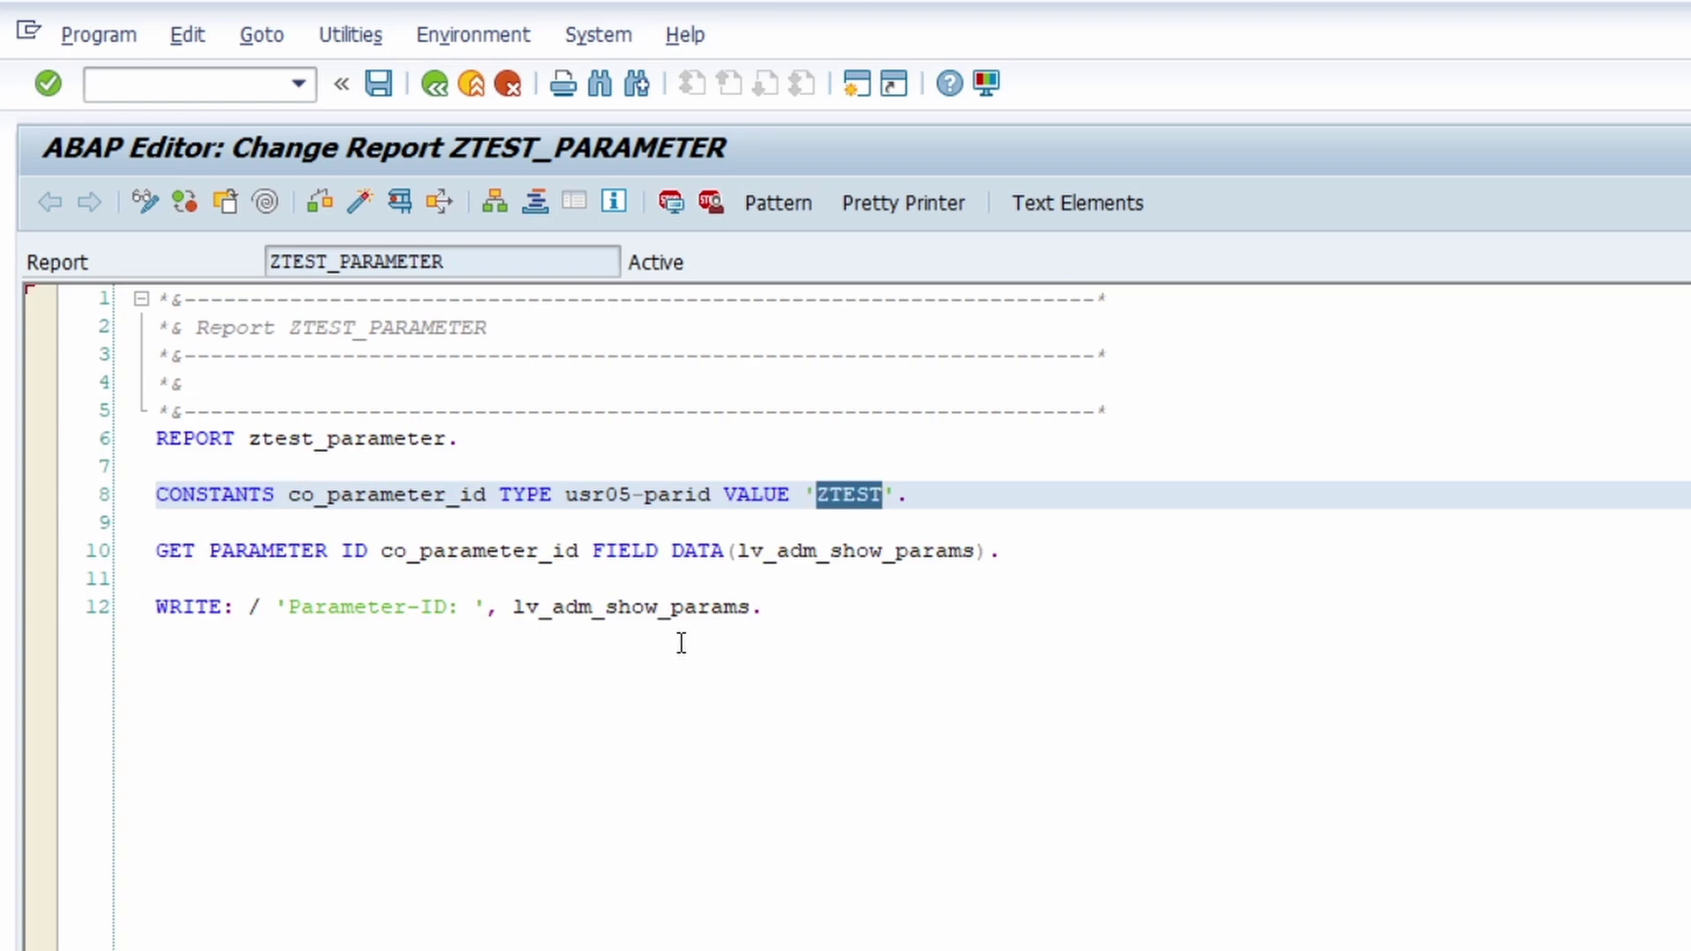
pyautogui.doubleClick(223, 494)
pyautogui.doubleClick(859, 494)
pyautogui.moveTo(564, 494); pyautogui.dragTo(712, 500)
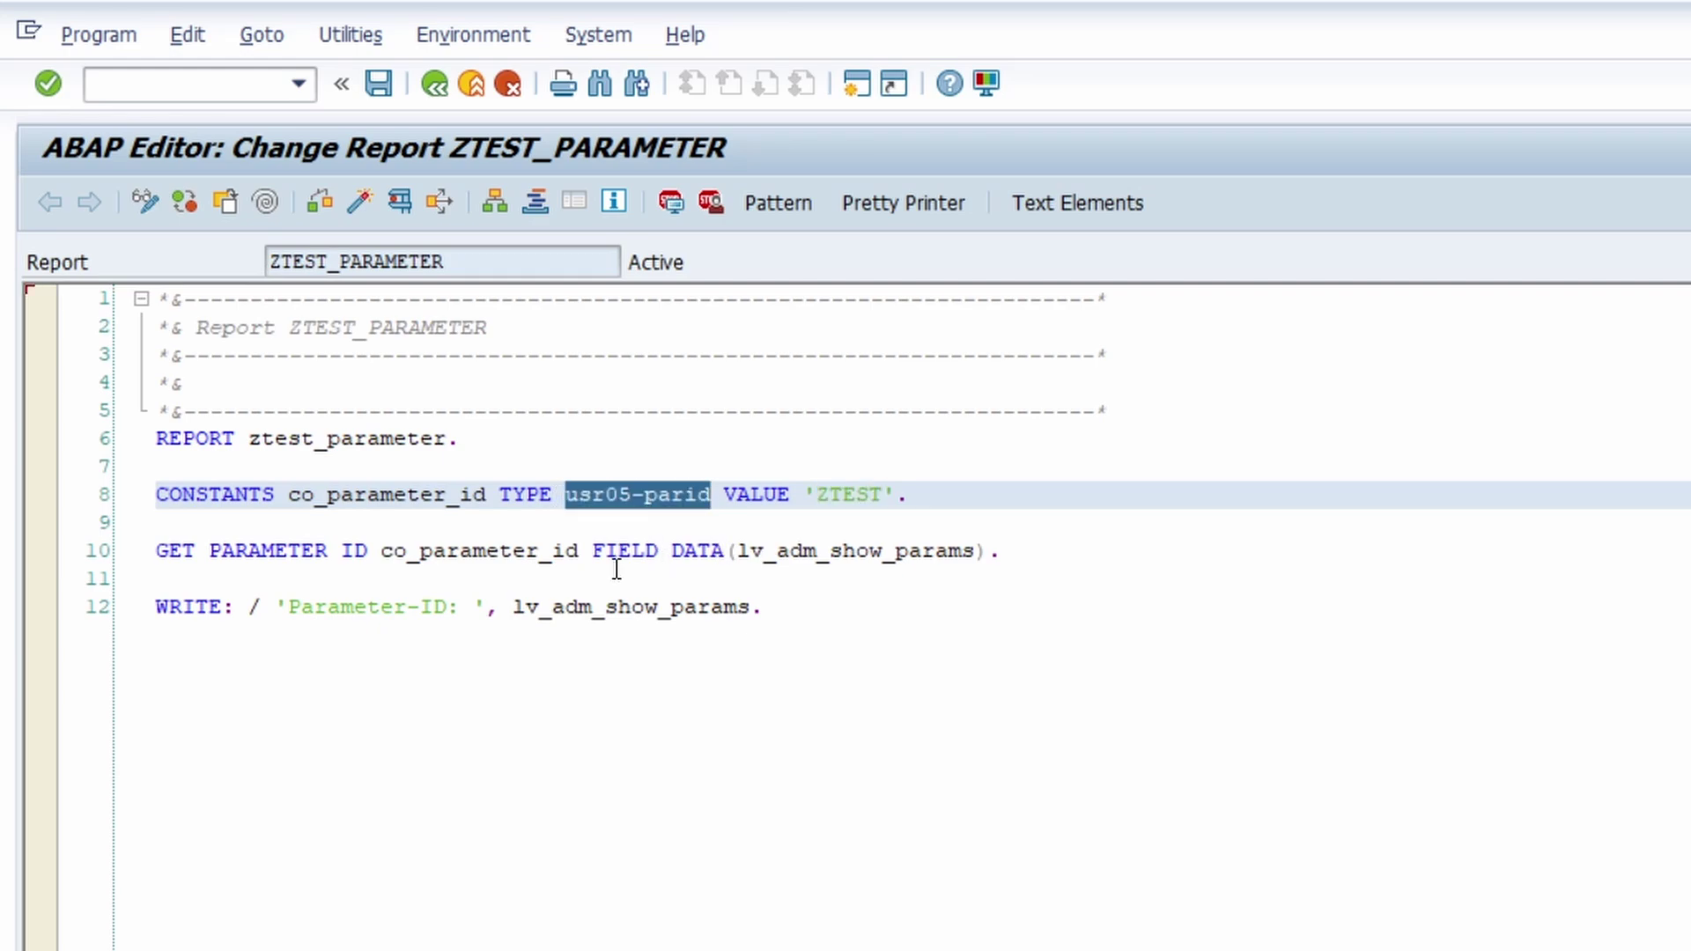
pyautogui.moveTo(376, 548); pyautogui.dragTo(132, 558)
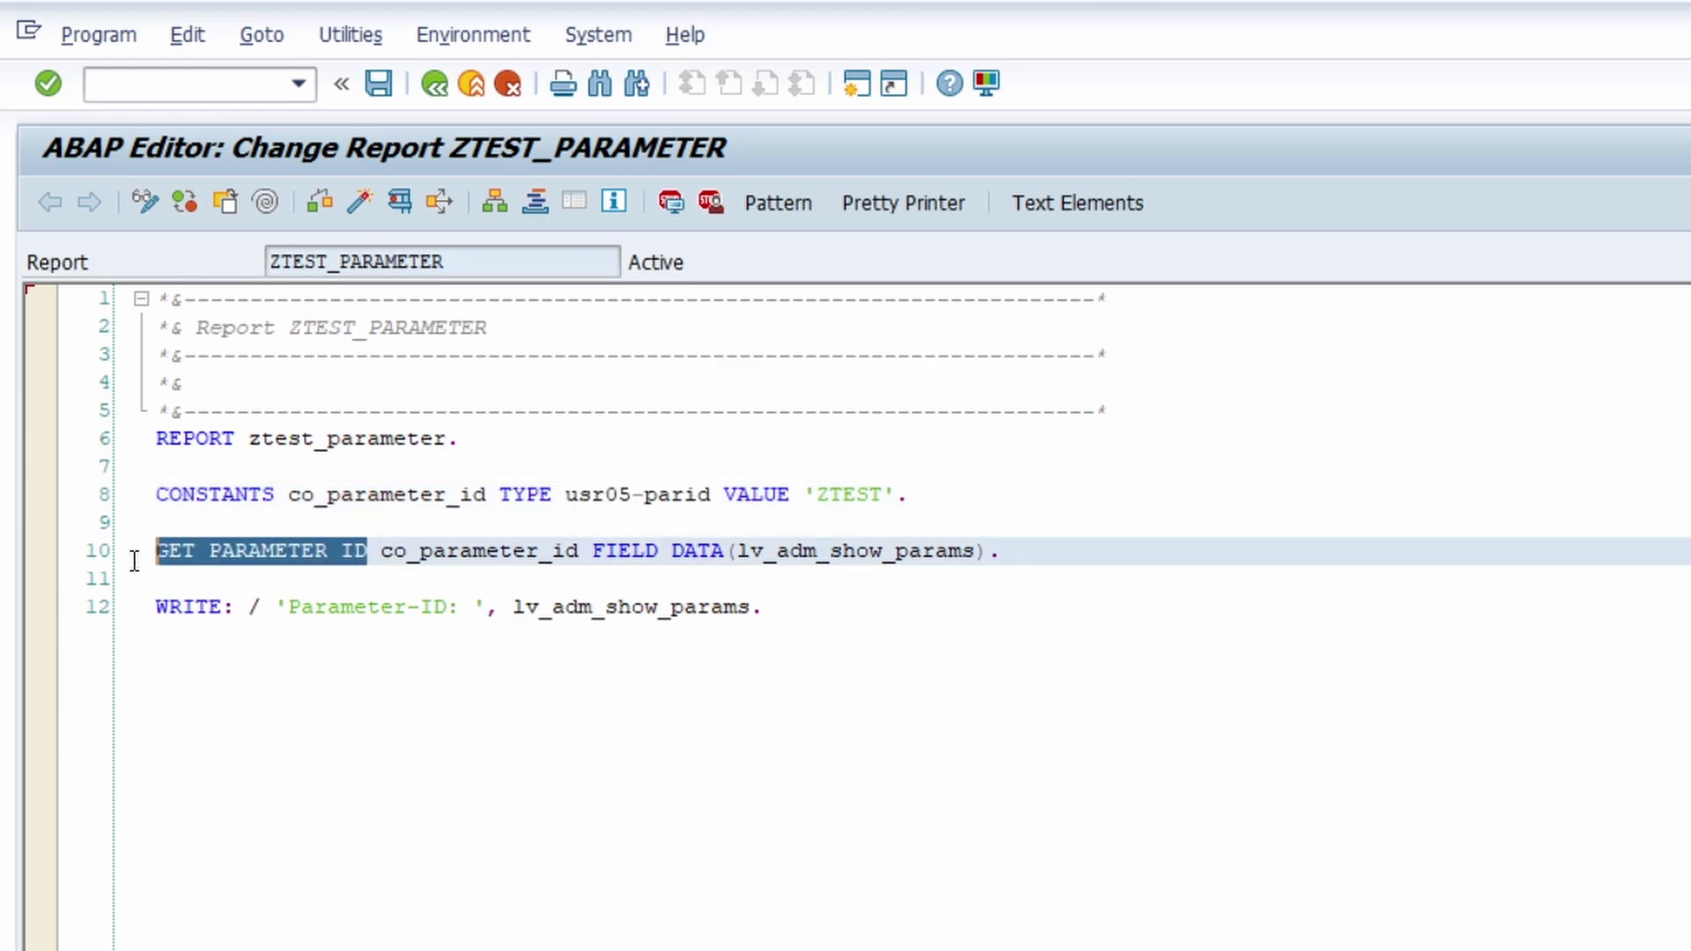
pyautogui.click(379, 553)
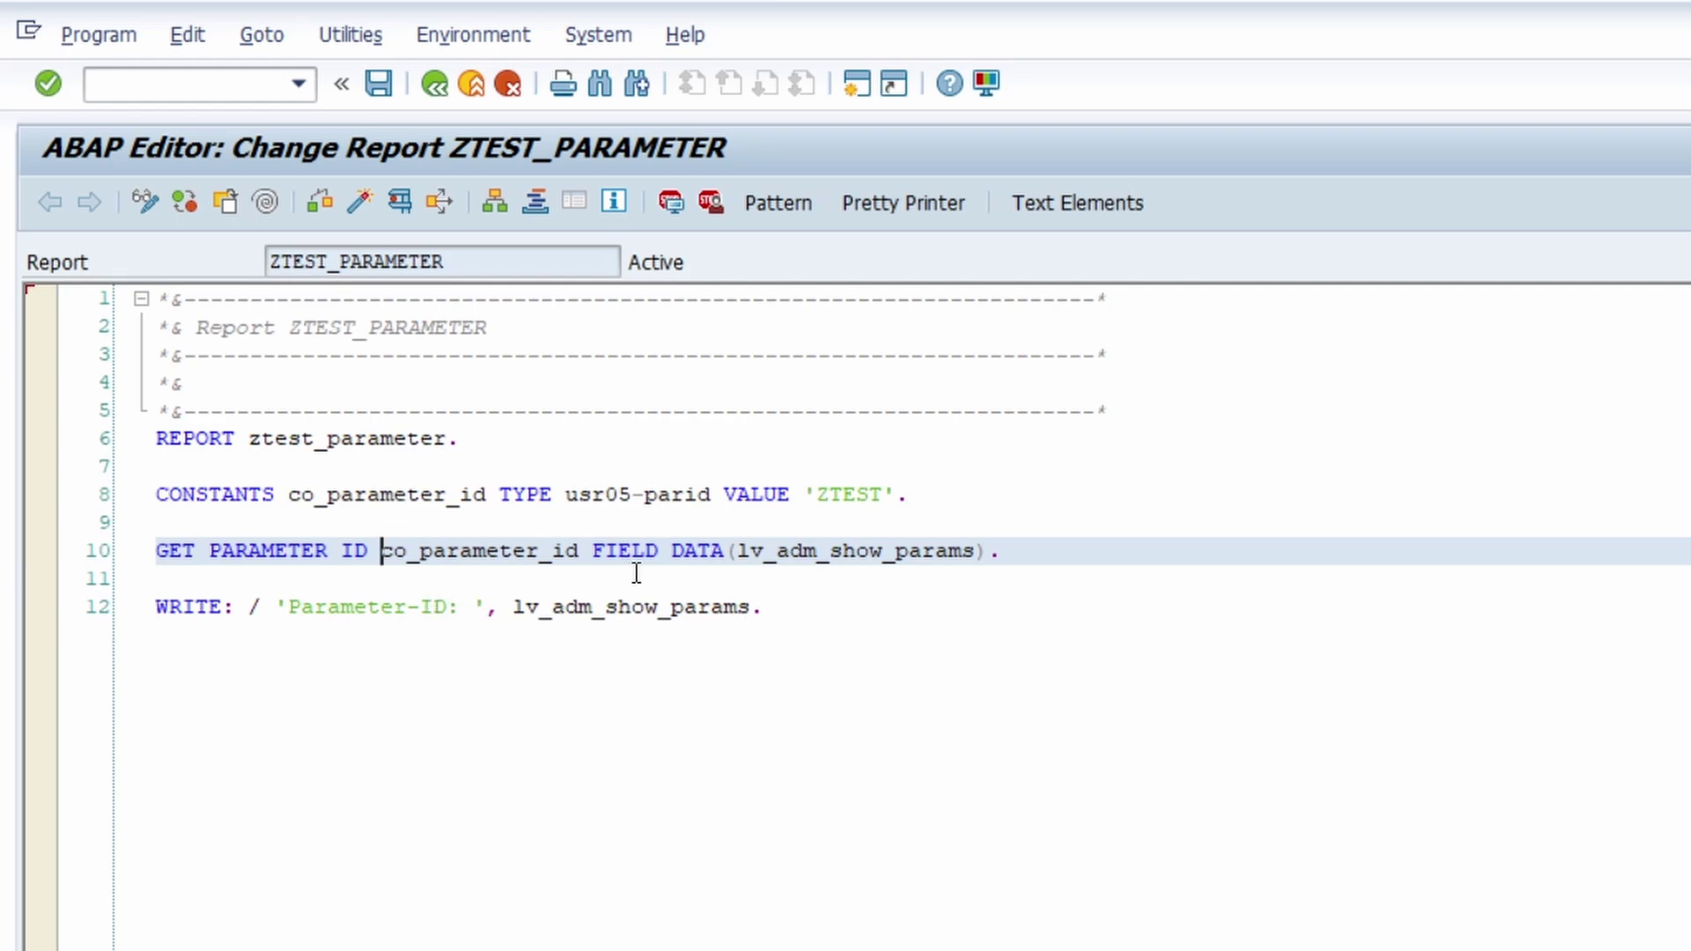
# Walk through the inline DATA(lv_adm_show_params) declaration and the WRITE statement on line 12.
pyautogui.doubleClick(782, 555)
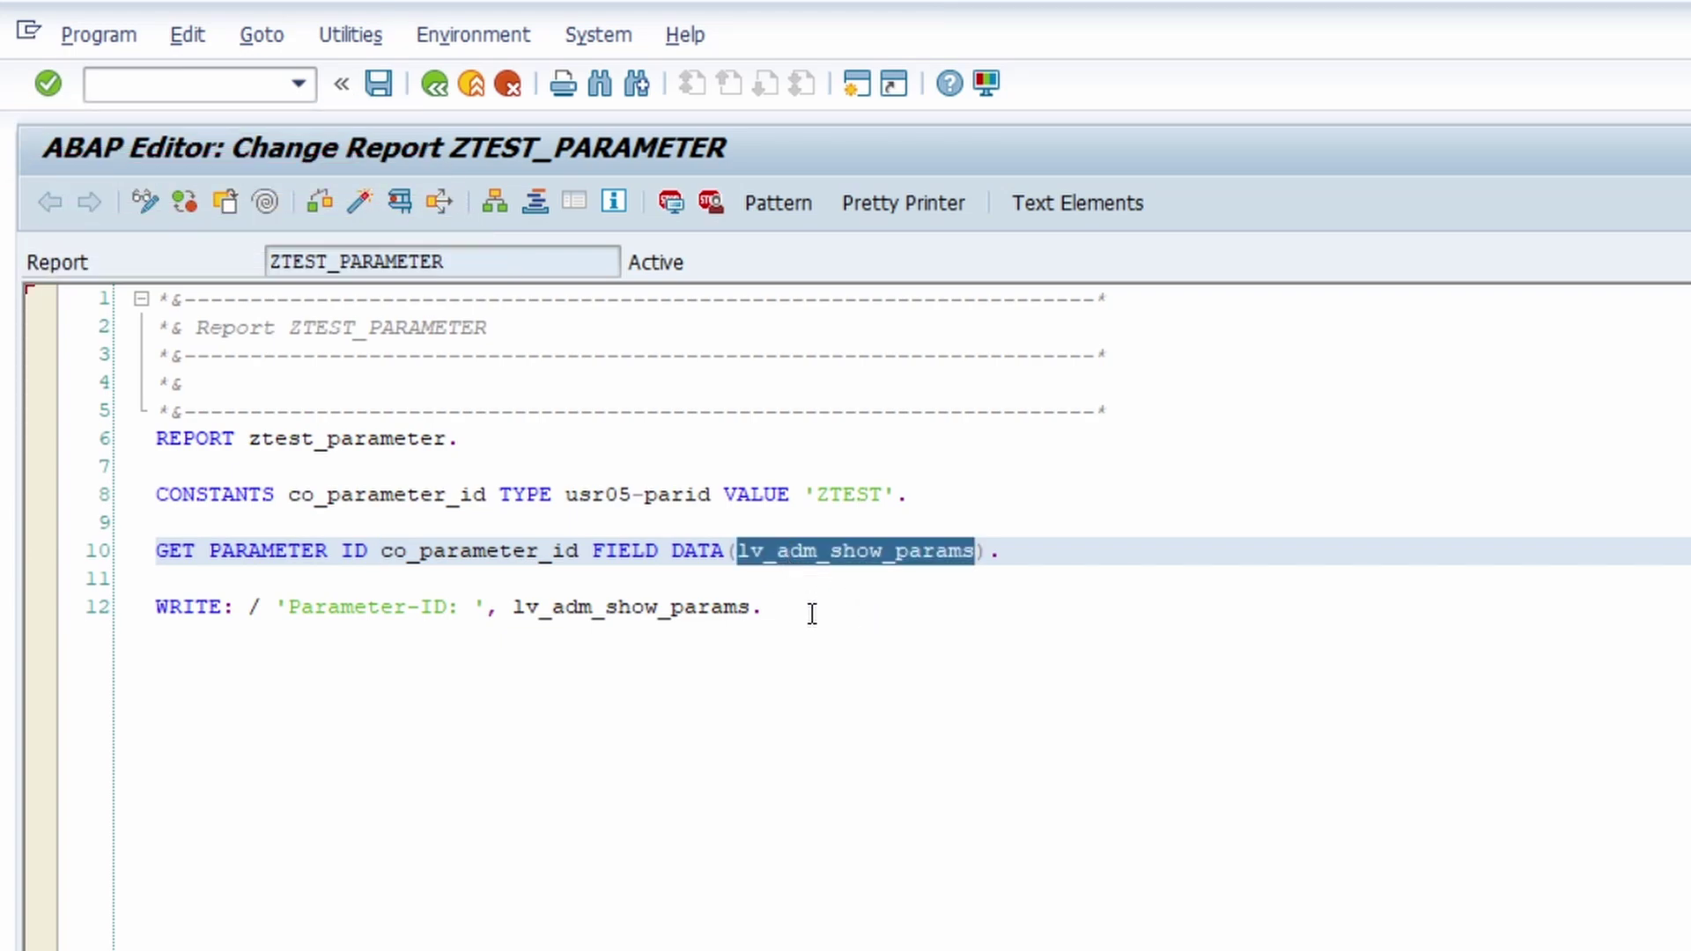
pyautogui.doubleClick(648, 553)
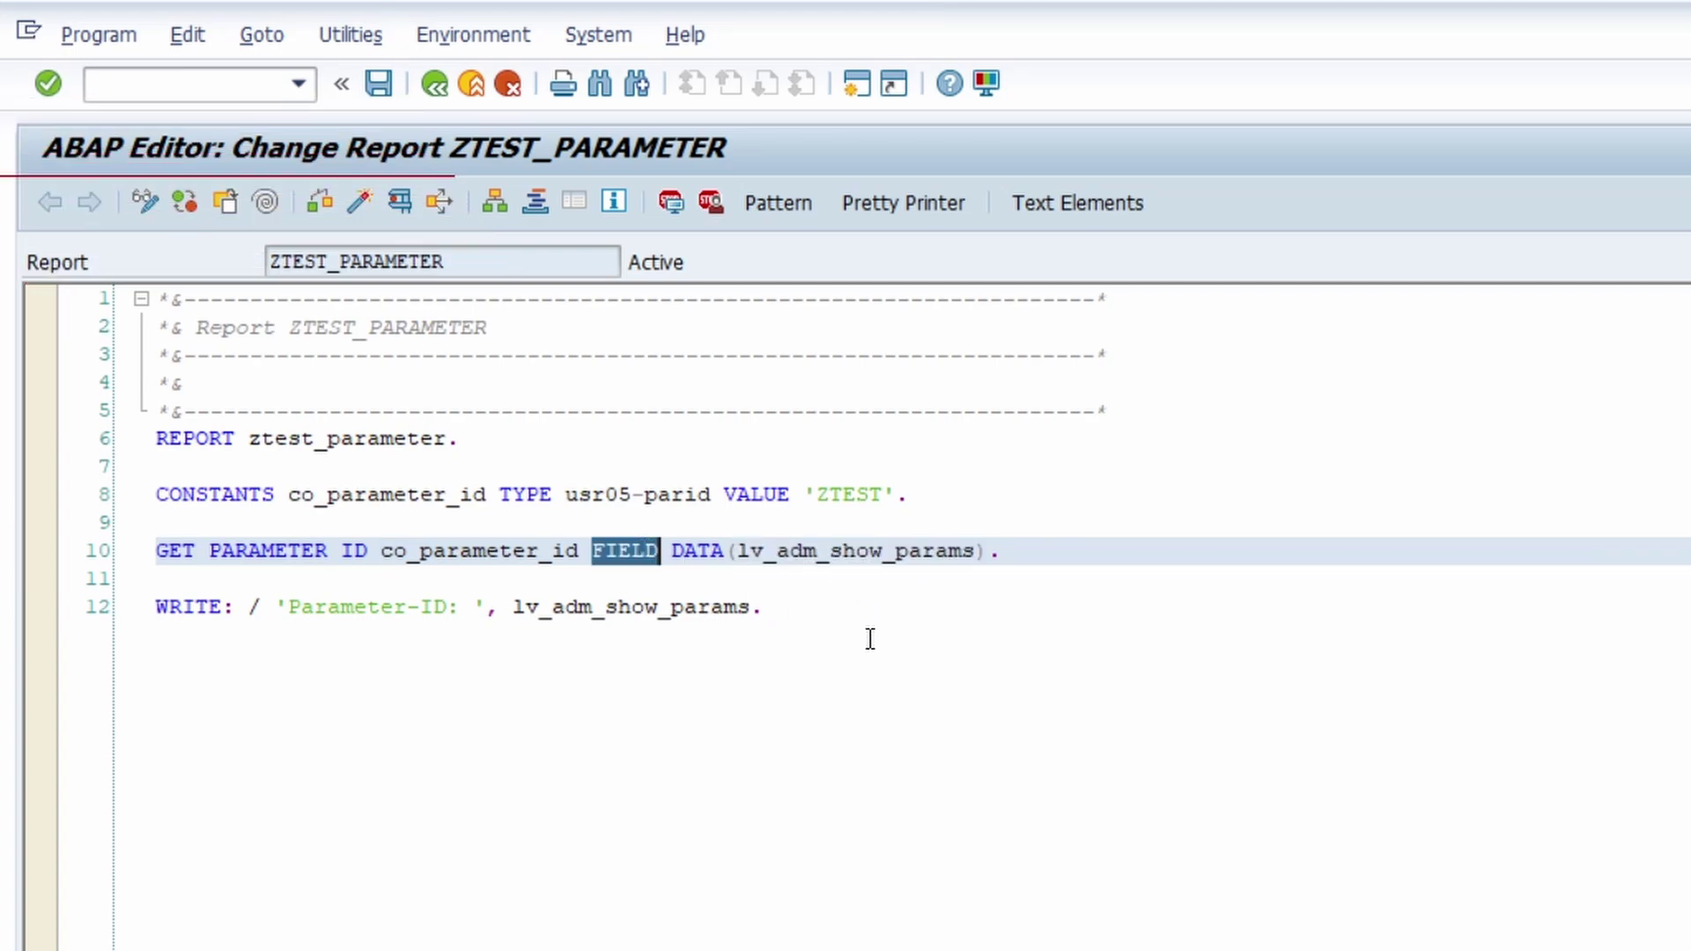
pyautogui.click(772, 591)
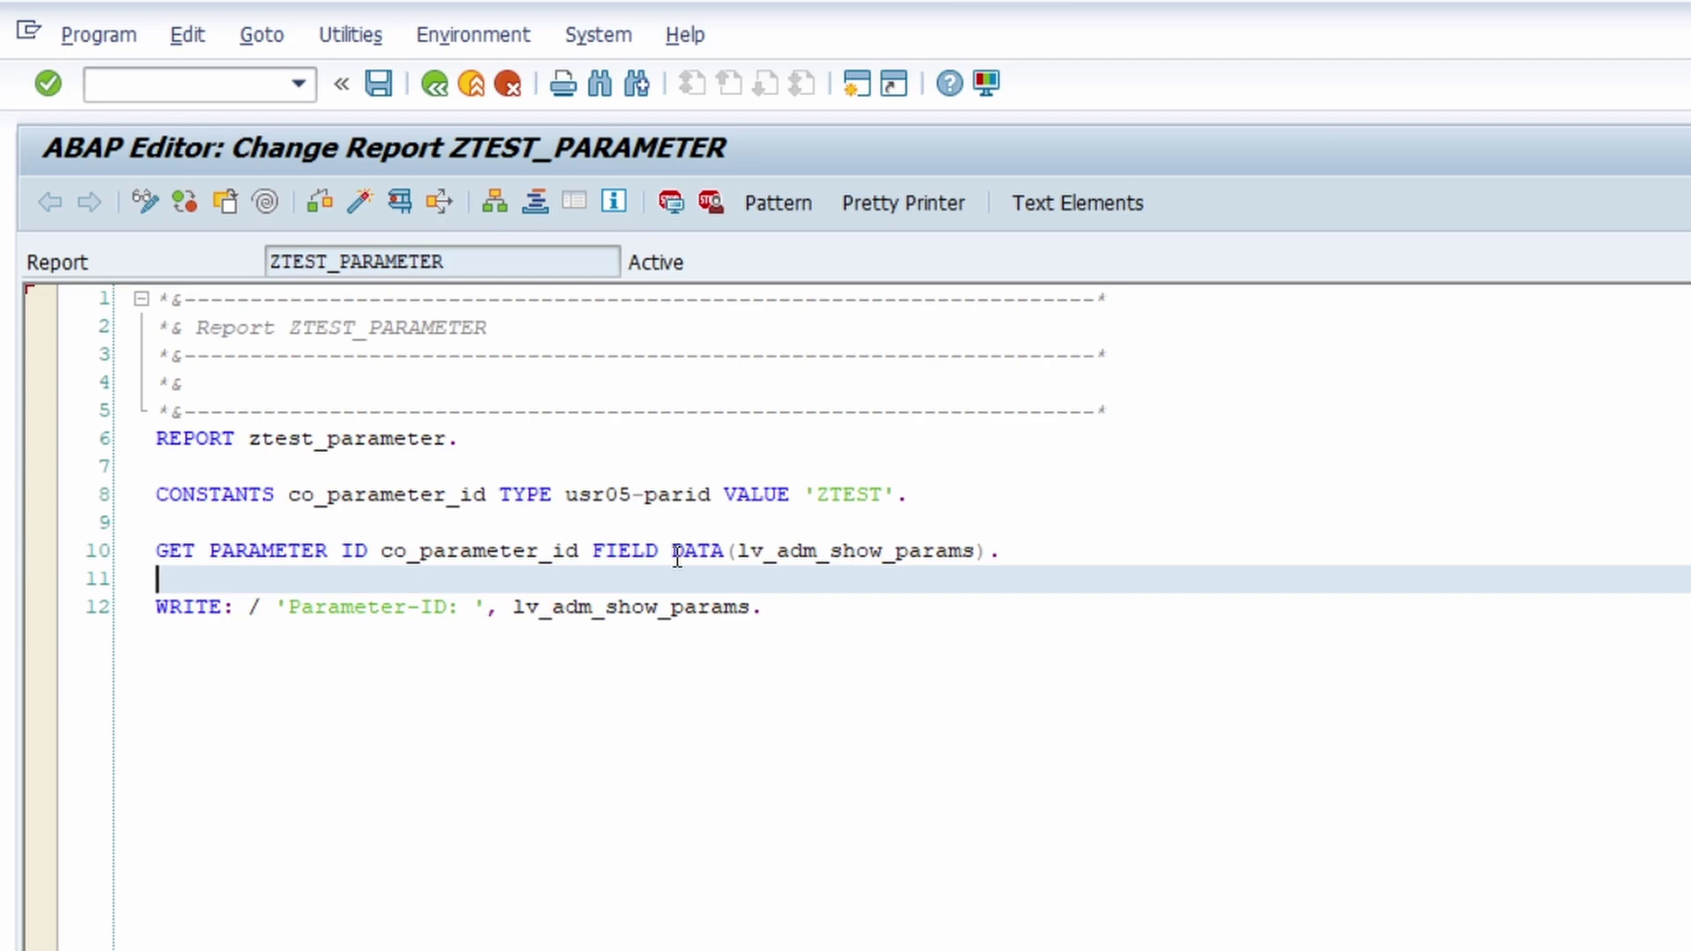
pyautogui.moveTo(672, 551); pyautogui.dragTo(987, 551)
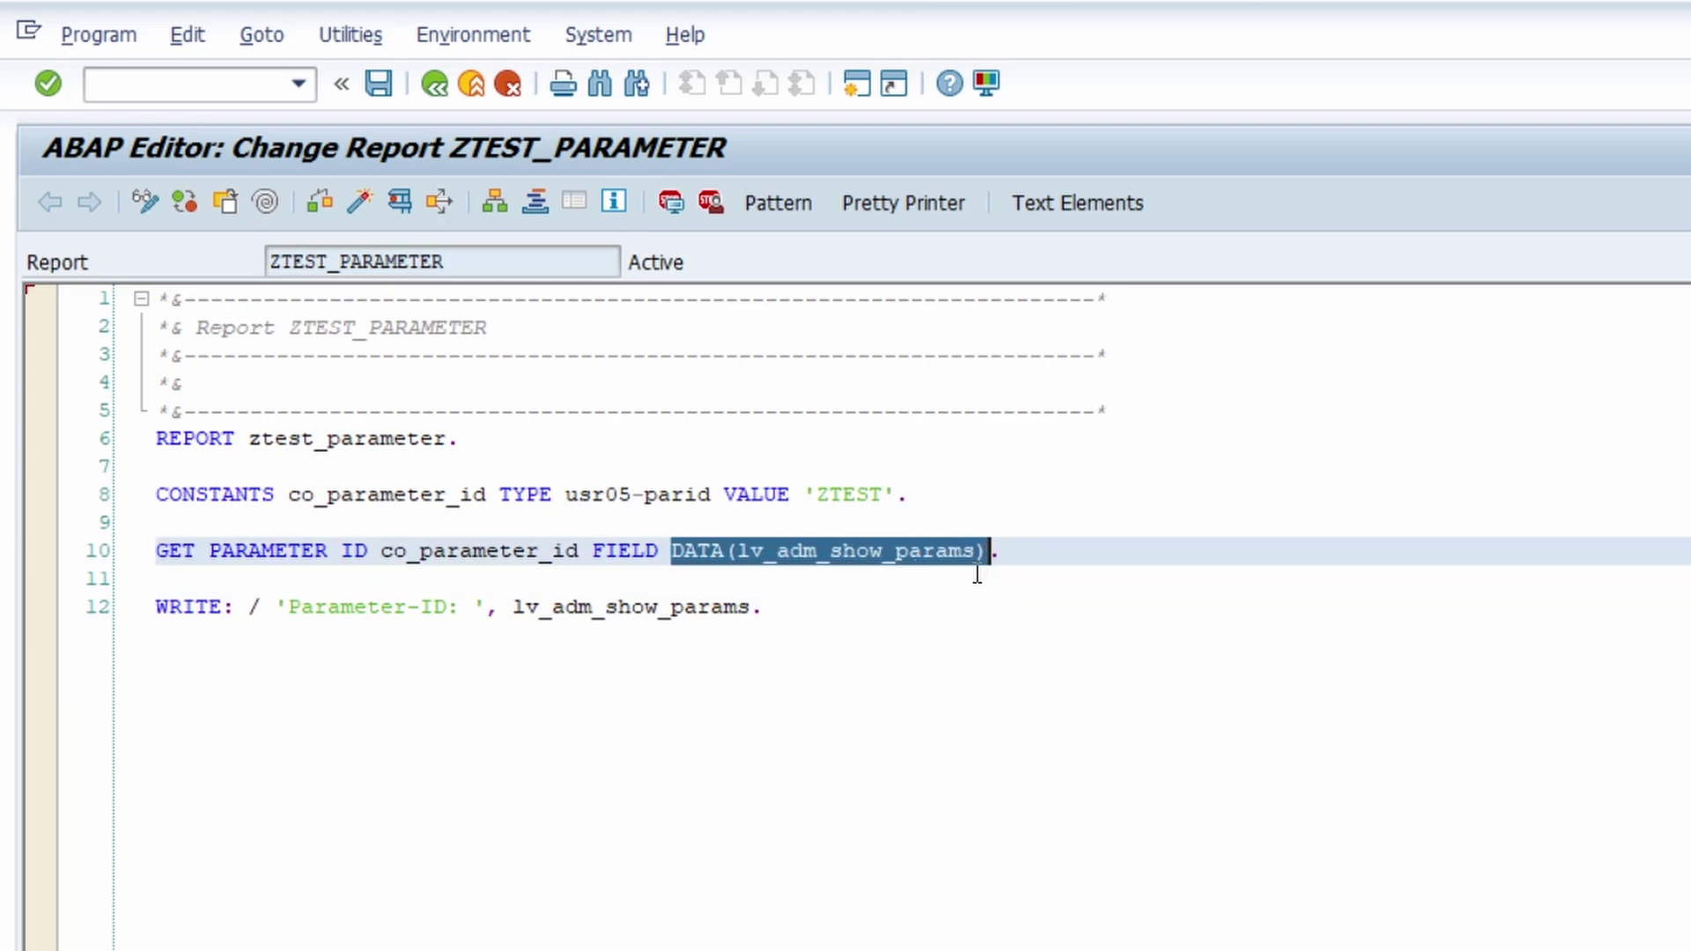
pyautogui.click(986, 551)
pyautogui.doubleClick(842, 550)
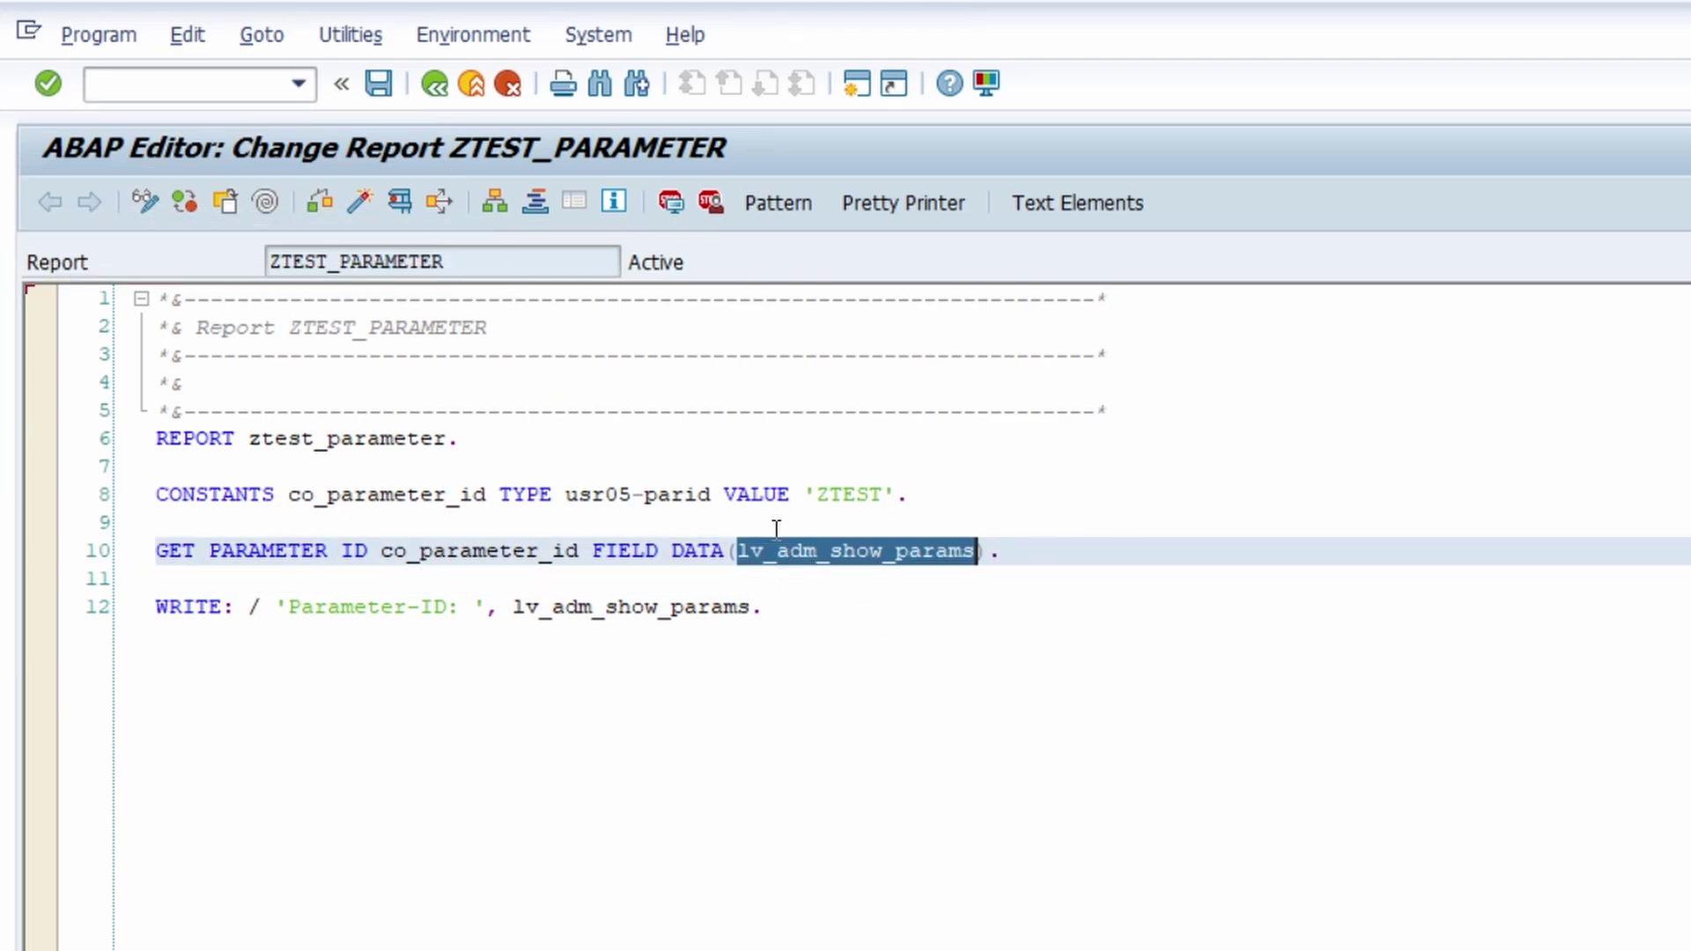
pyautogui.click(826, 587)
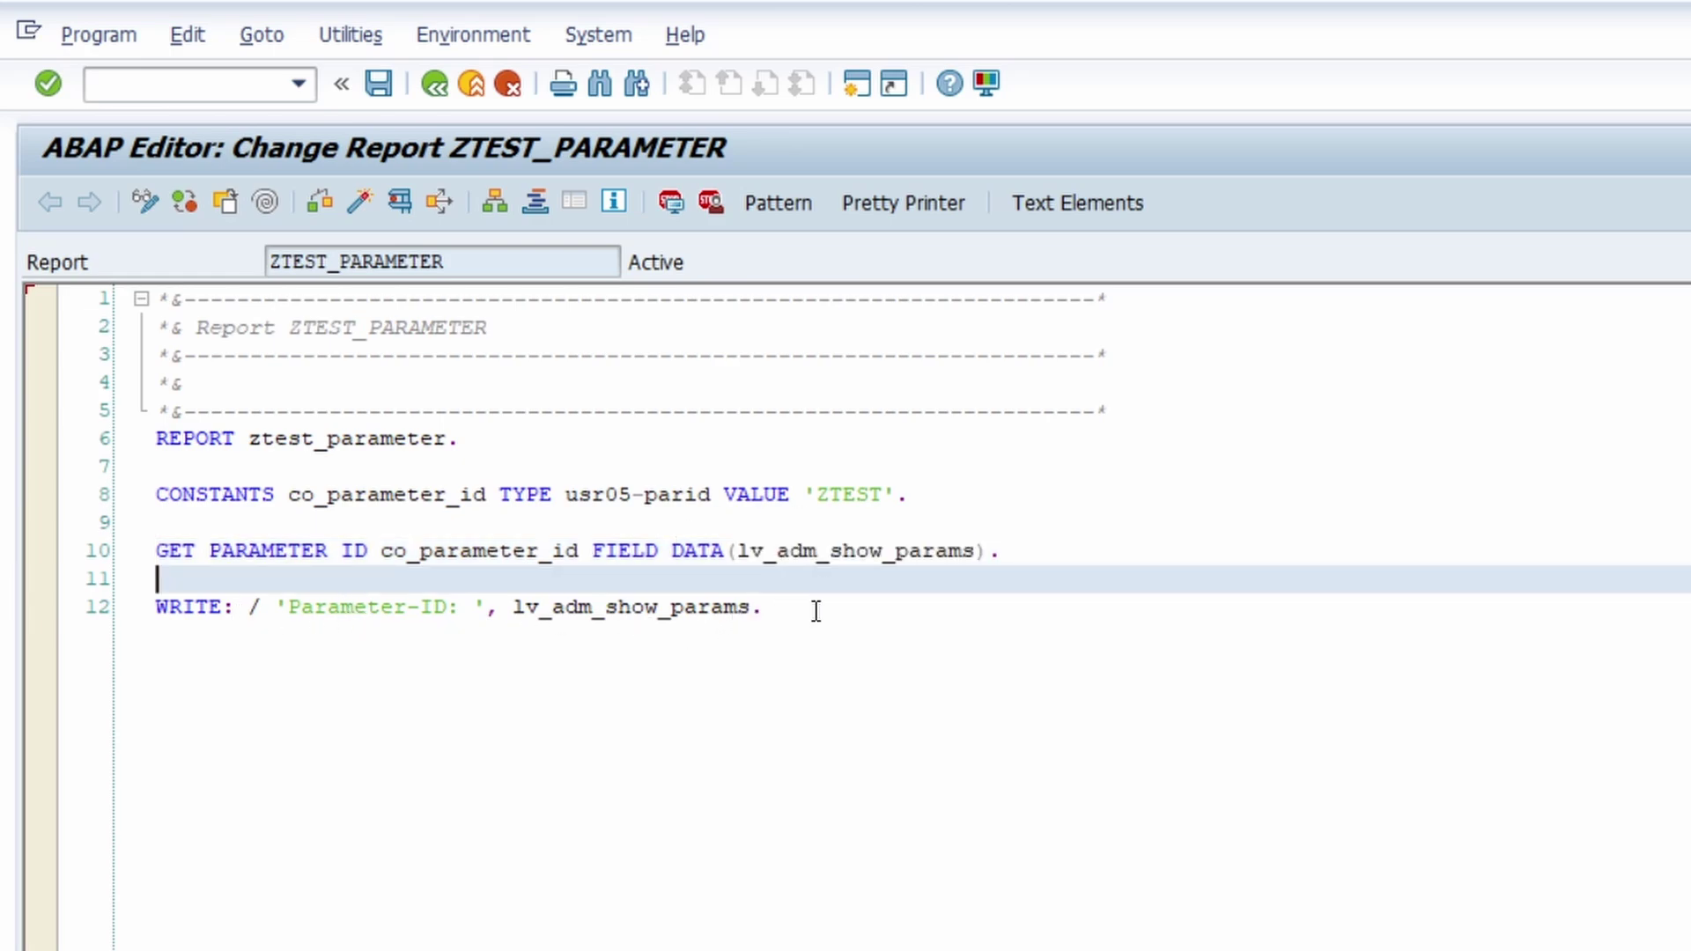
pyautogui.moveTo(811, 611); pyautogui.dragTo(145, 612)
pyautogui.click(764, 609)
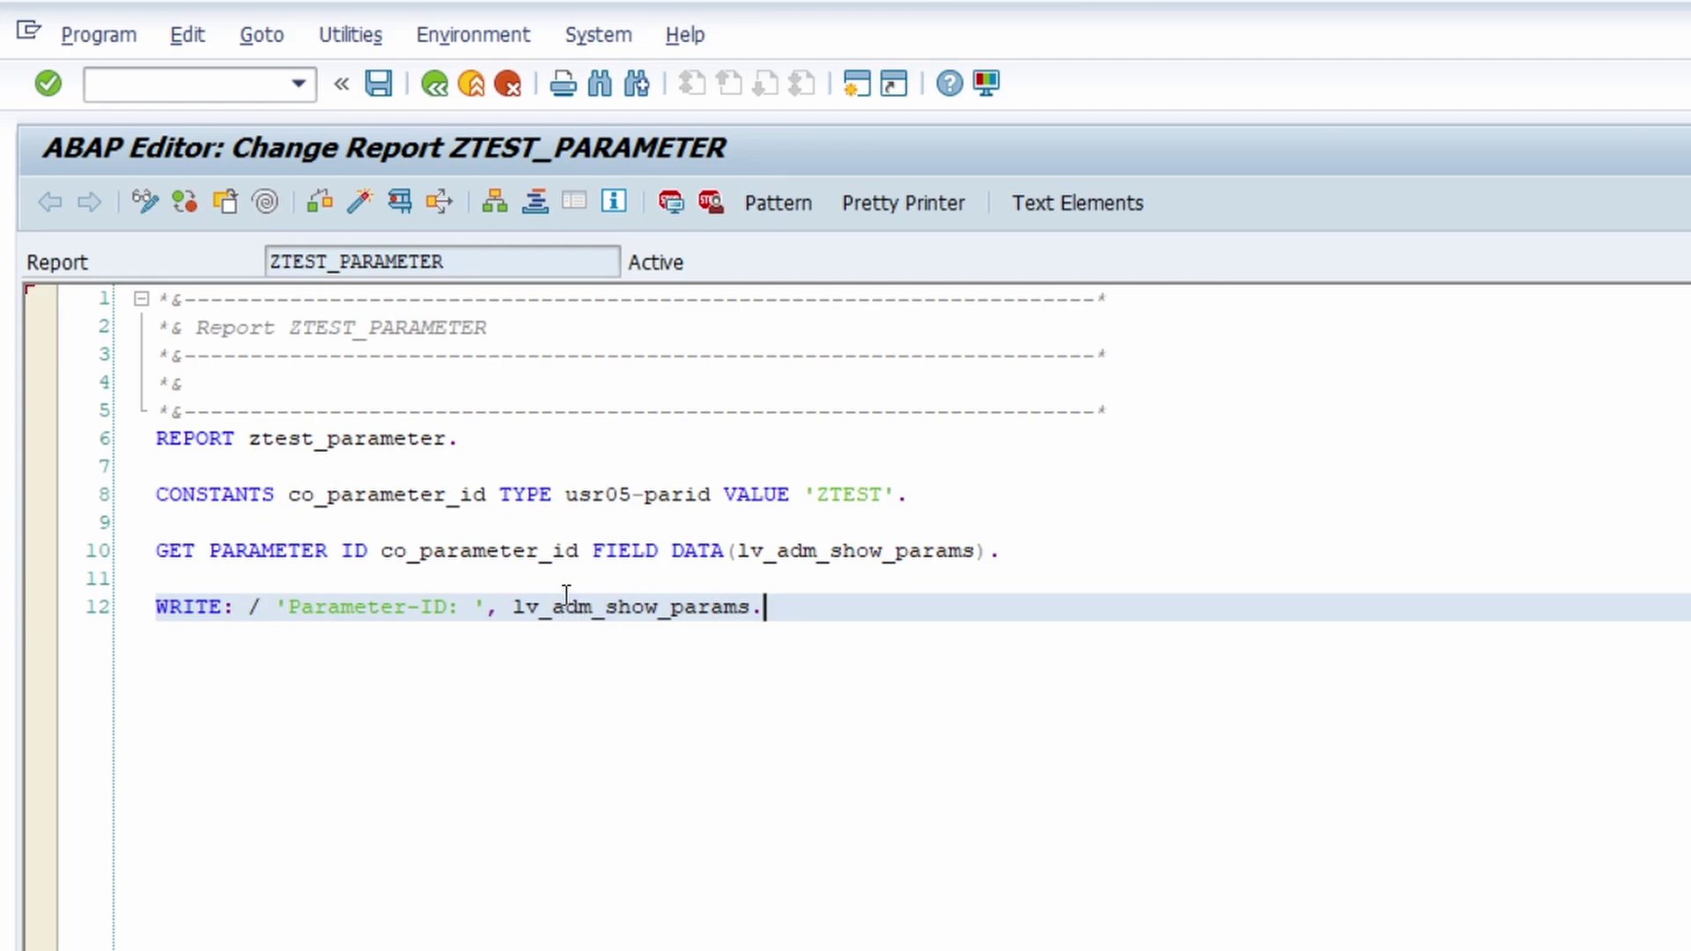
# Run ZTEST_PARAMETER, note its output Parameter-ID: X, and open the user profile with /osu3.
pyautogui.click(398, 199)
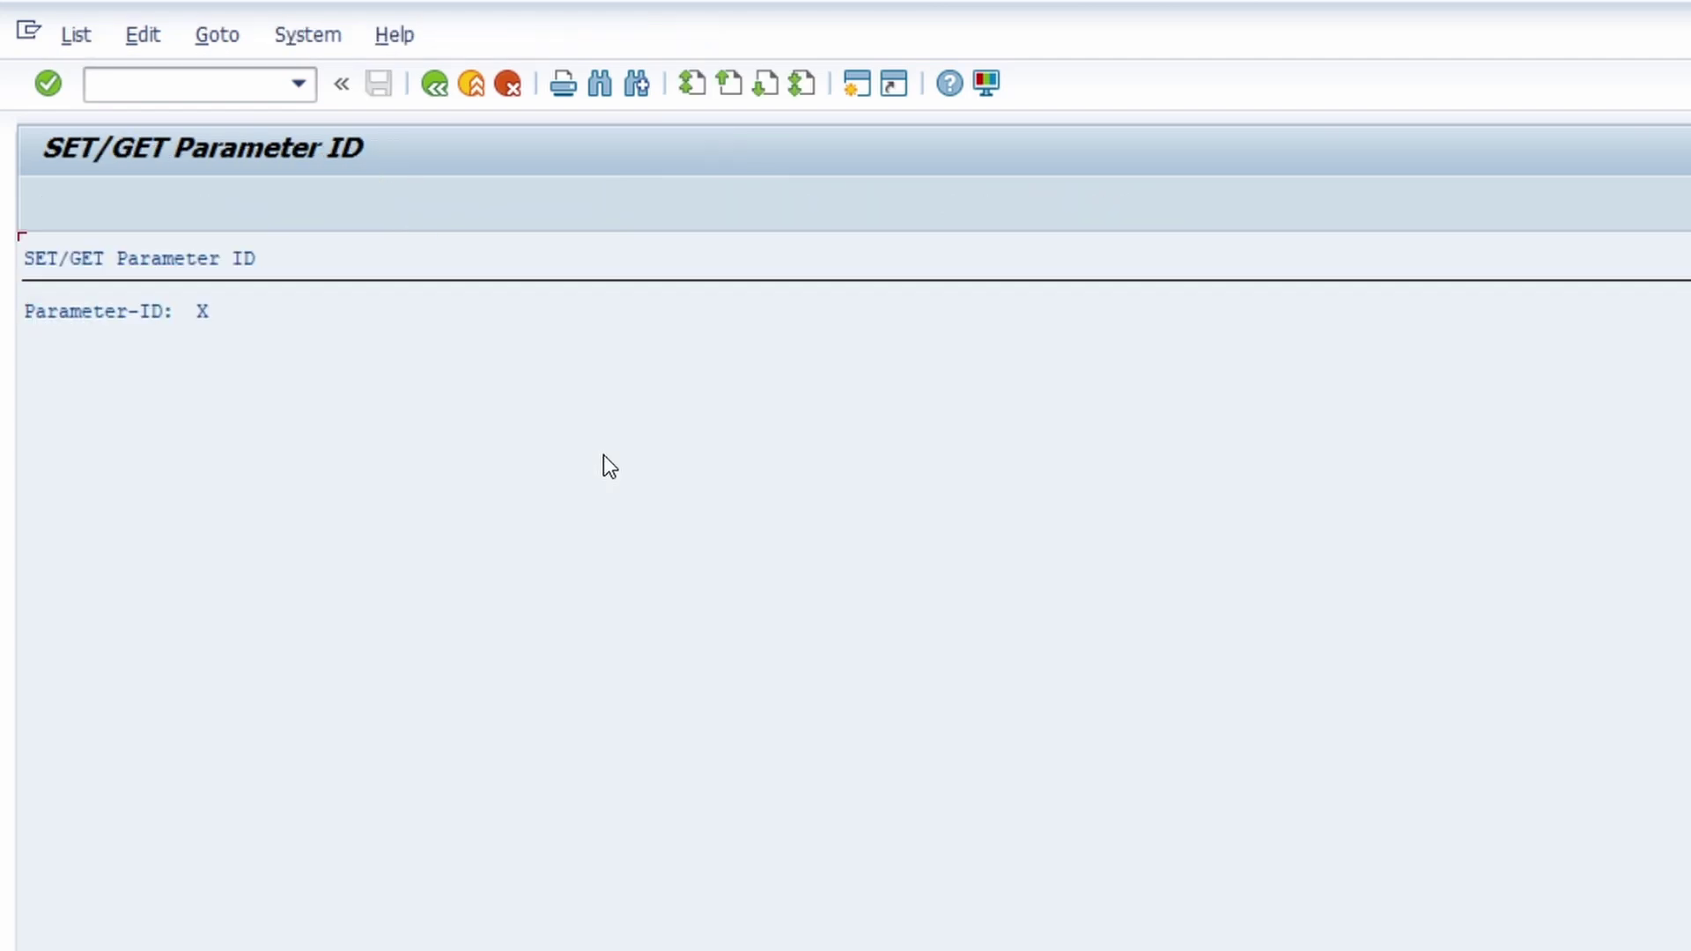
pyautogui.doubleClick(222, 320)
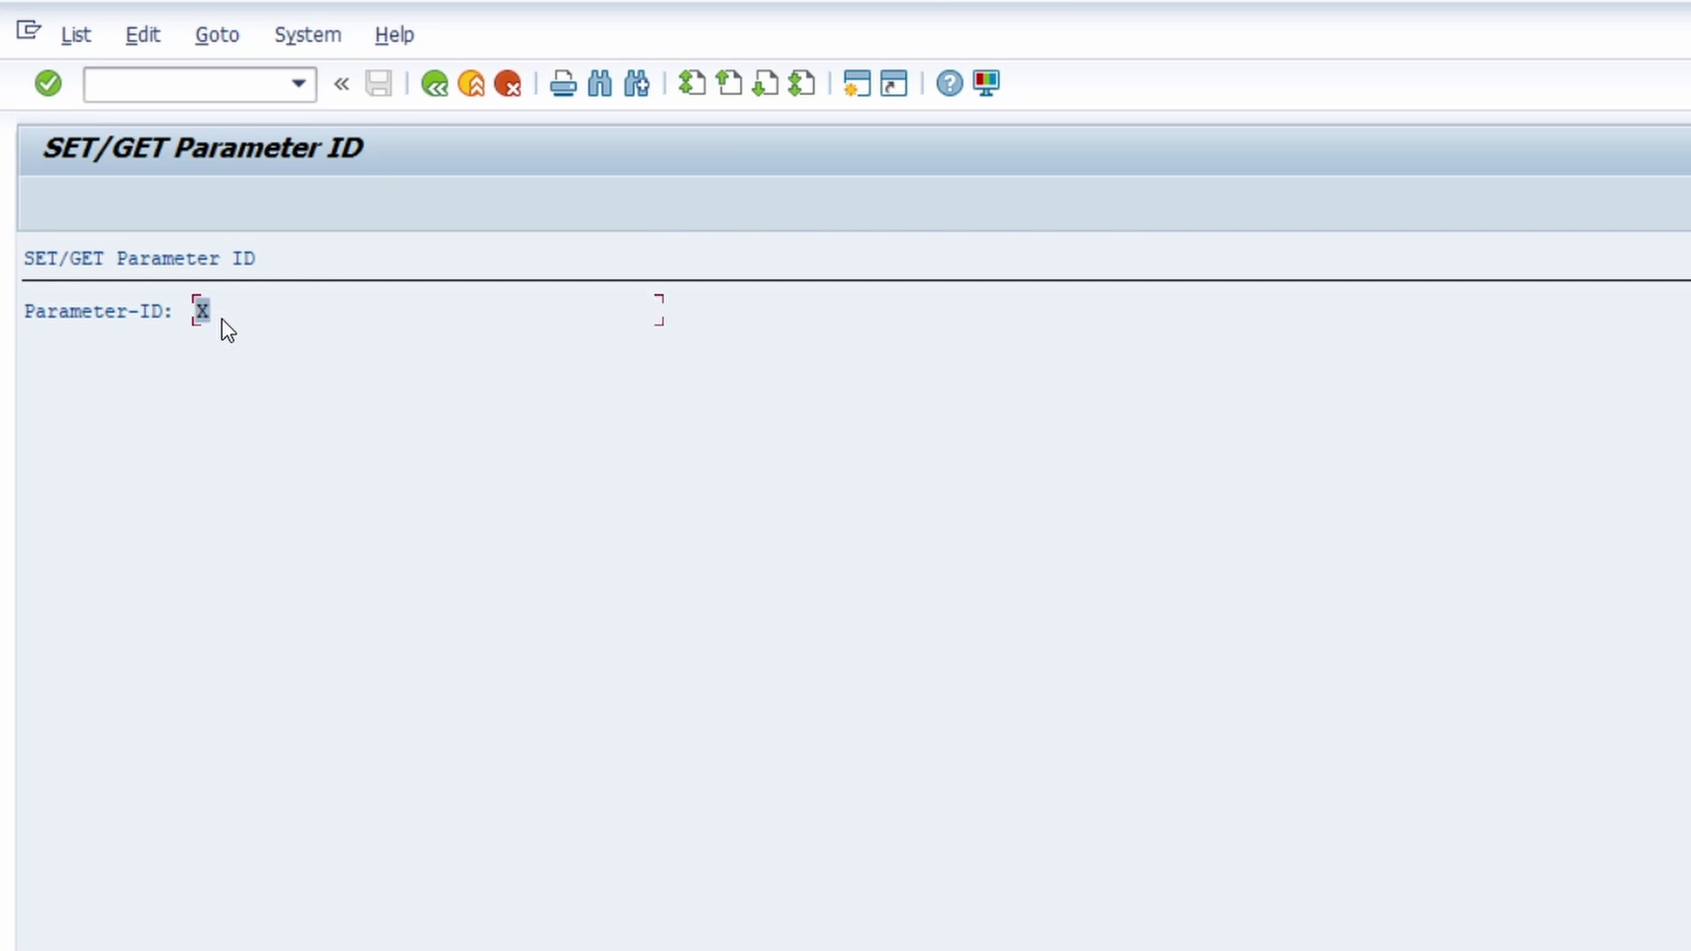
pyautogui.click(152, 81)
pyautogui.write('/osu3')
pyautogui.press('Return')
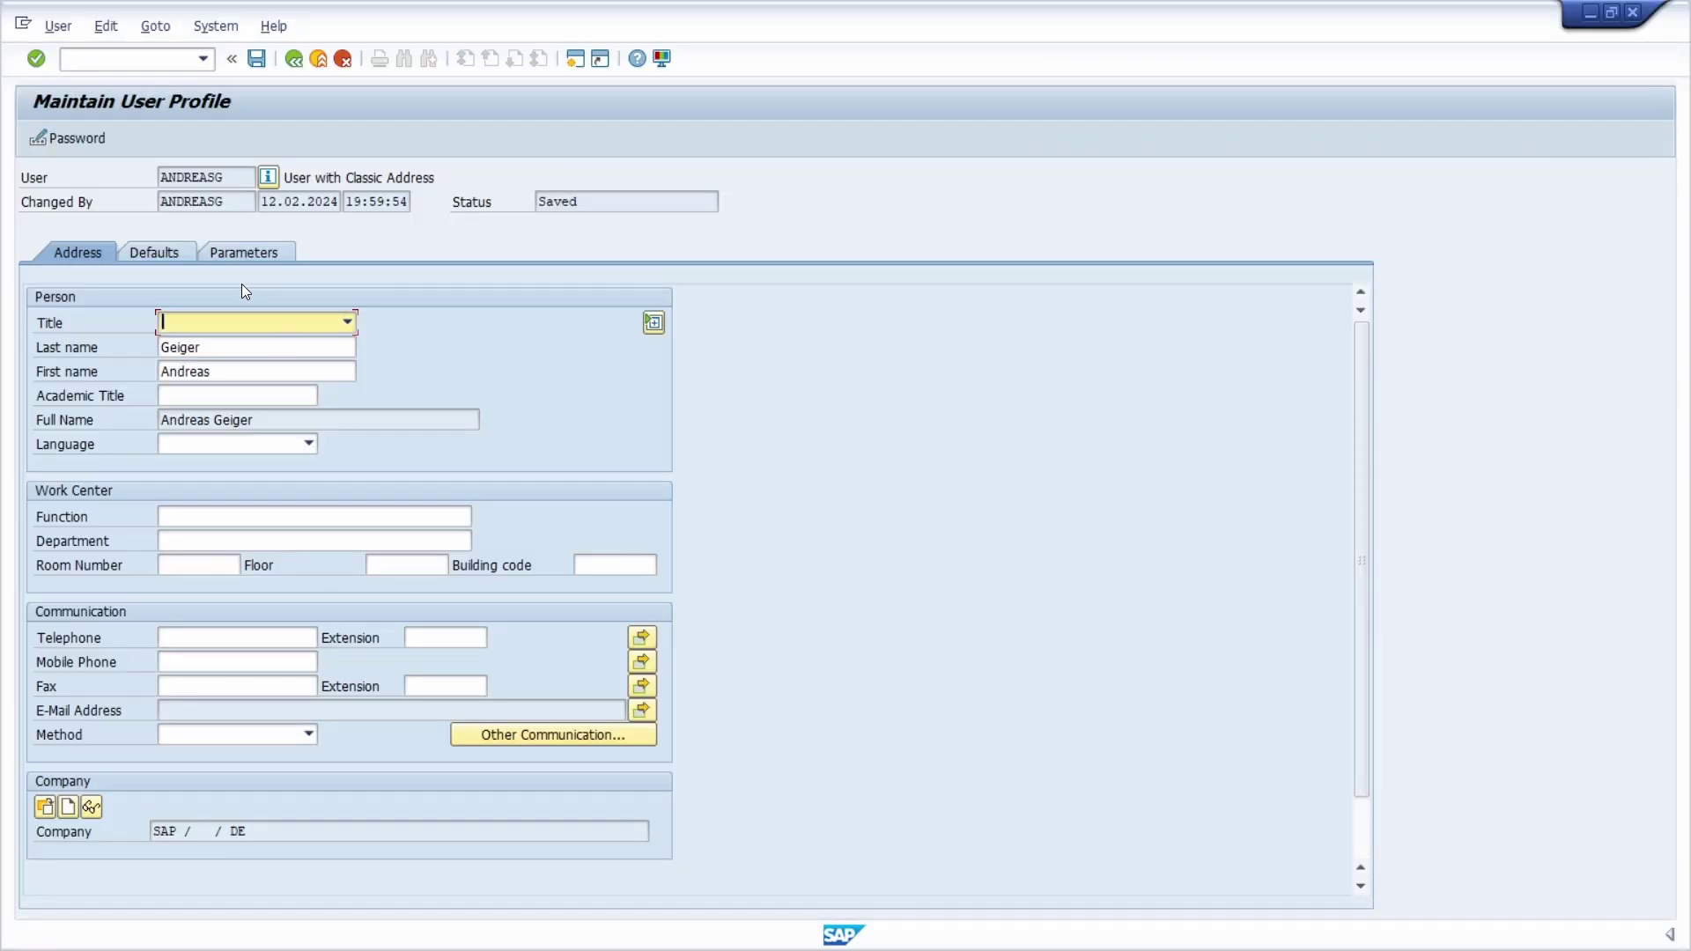
# Change the ZTEST parameter value to 'ERP UP :)' and save the user profile.
pyautogui.click(241, 253)
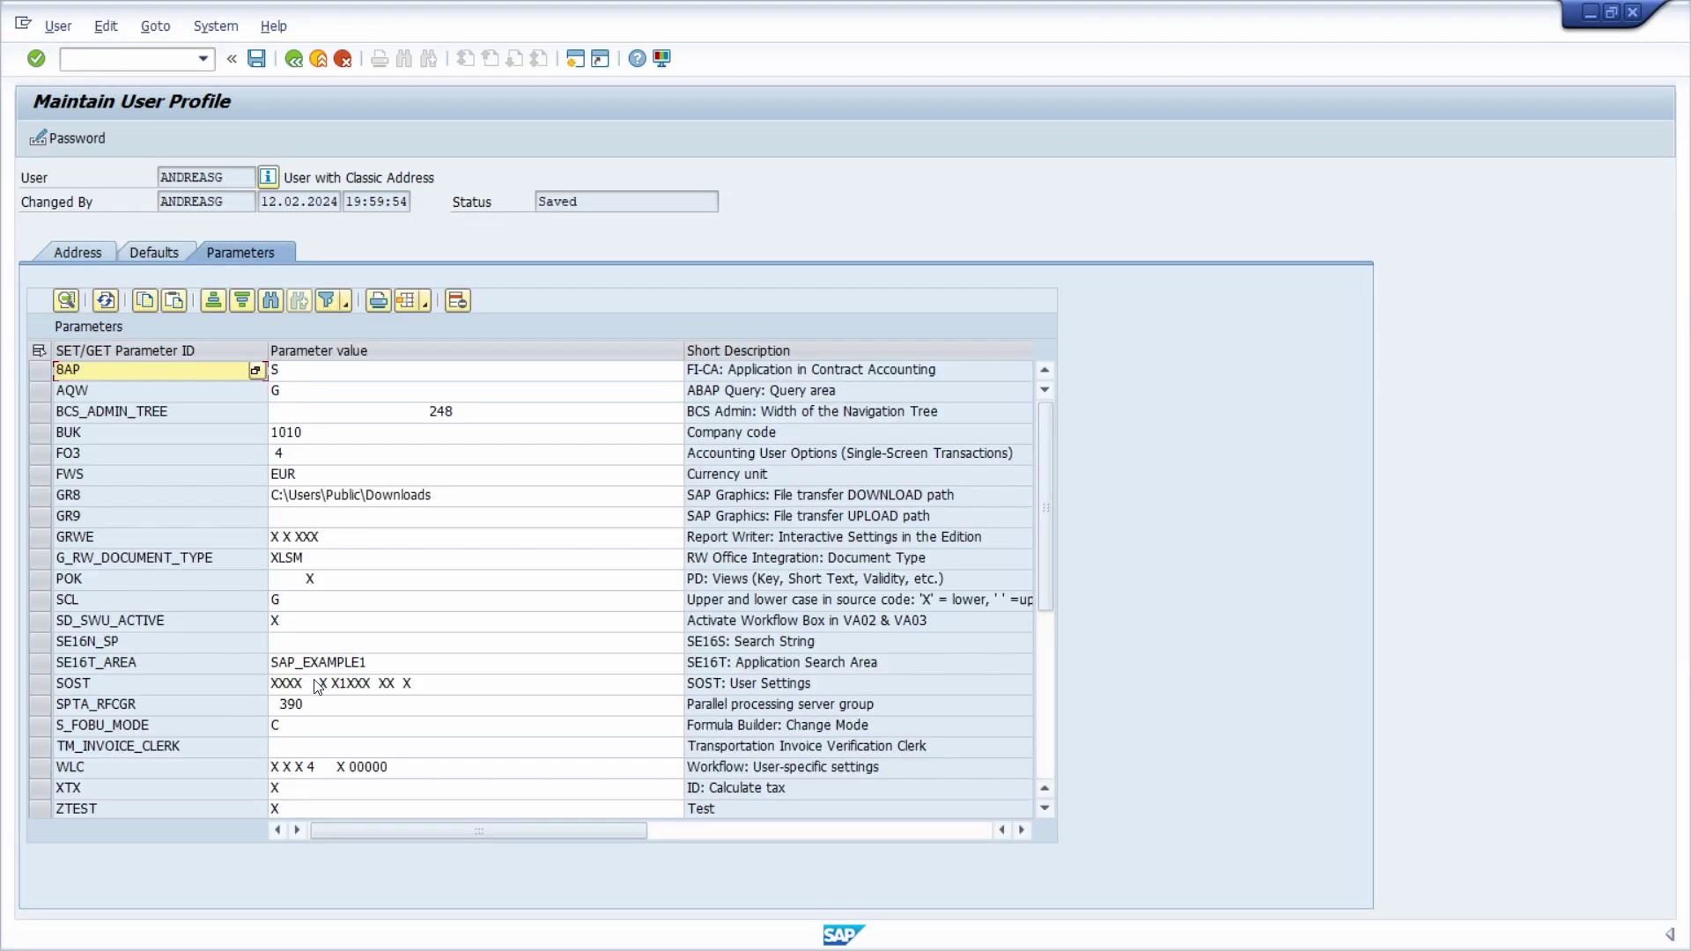
pyautogui.scroll(-7, 325, 763)
pyautogui.click(293, 499)
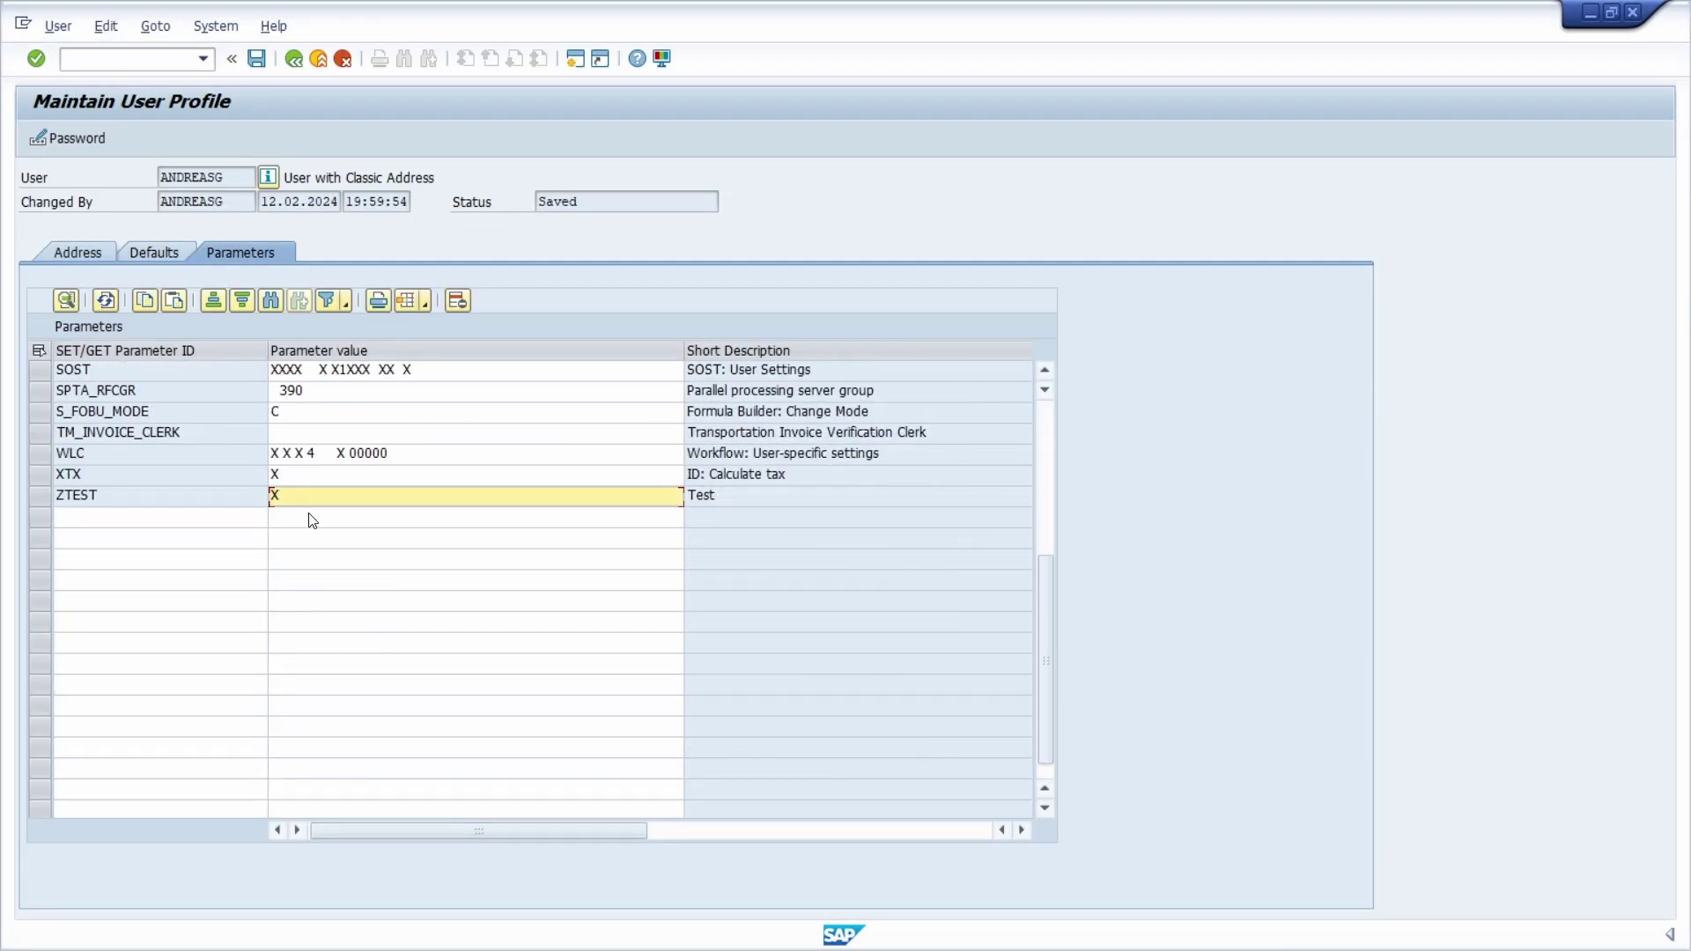
pyautogui.write('ERP UP :)')
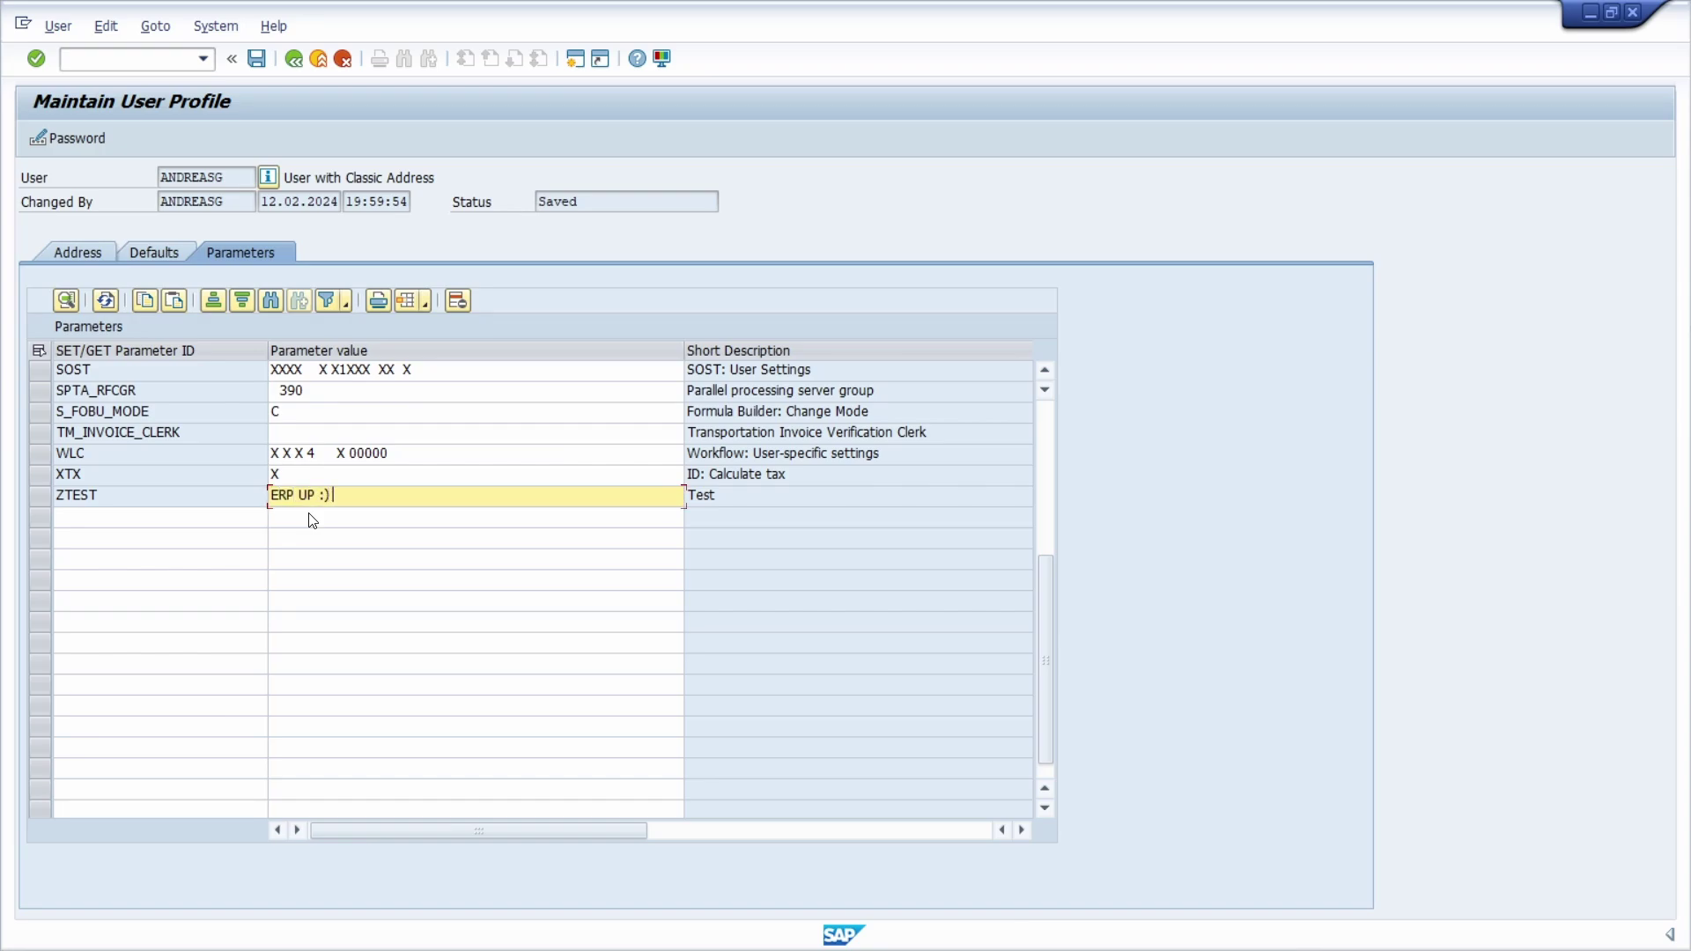
pyautogui.hotkey('ctrl', 's')
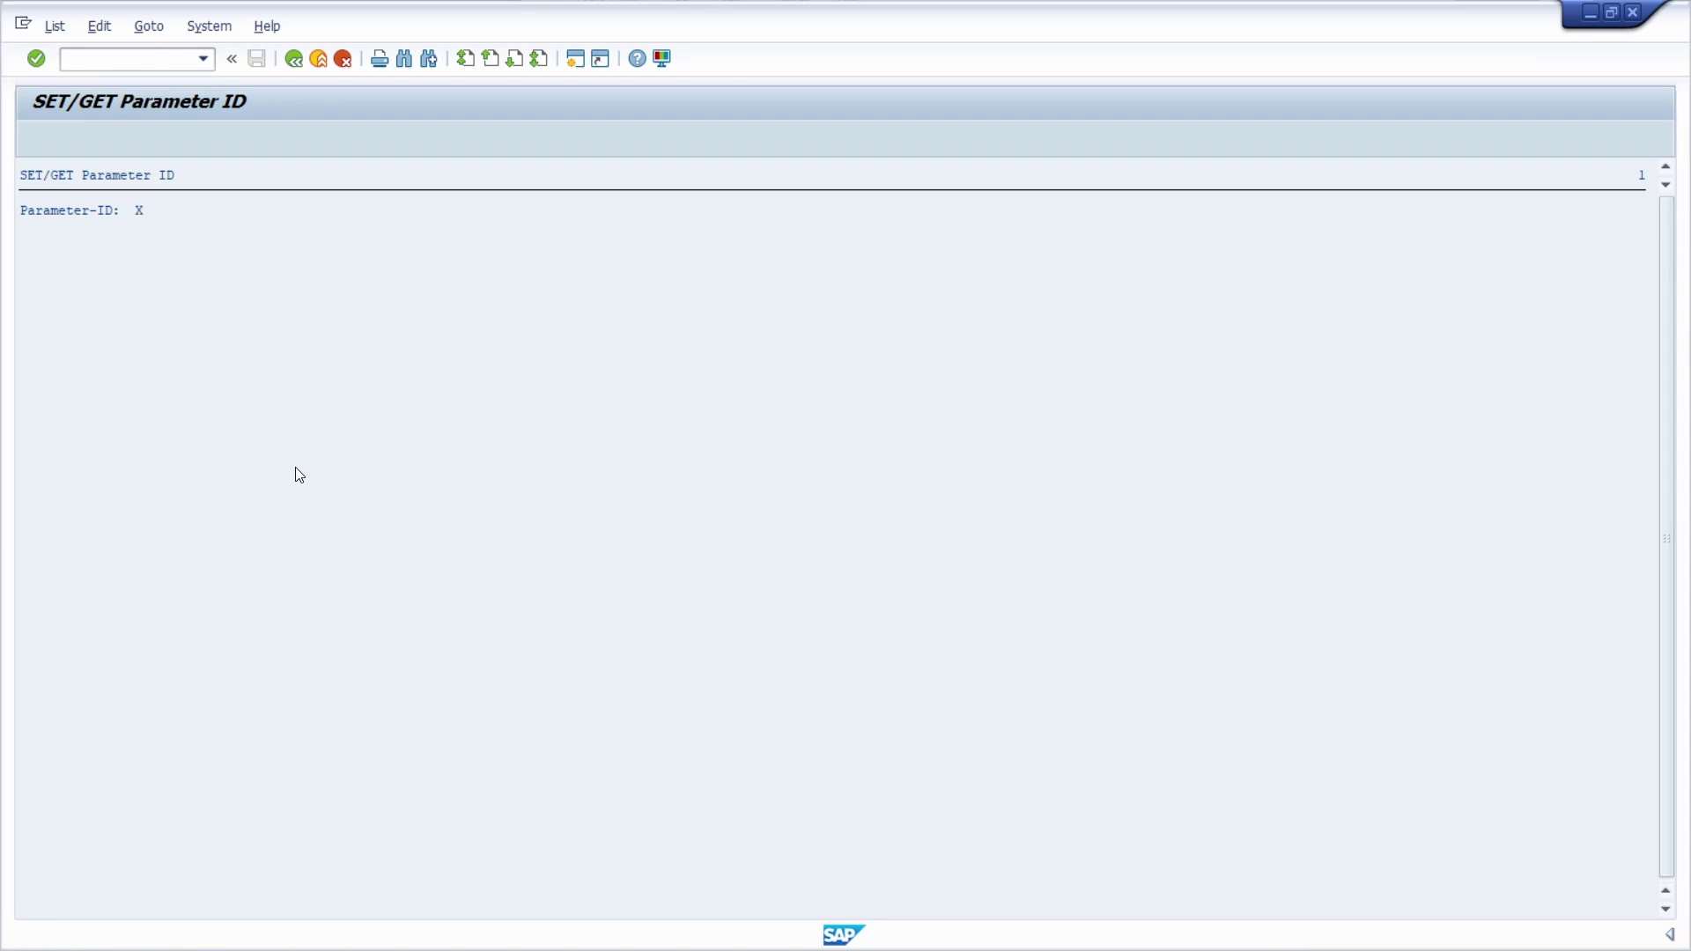
# Return to the editor and rerun ZTEST_PARAMETER, whose output now reads Parameter-ID: ERP UP :).
pyautogui.press('F3')
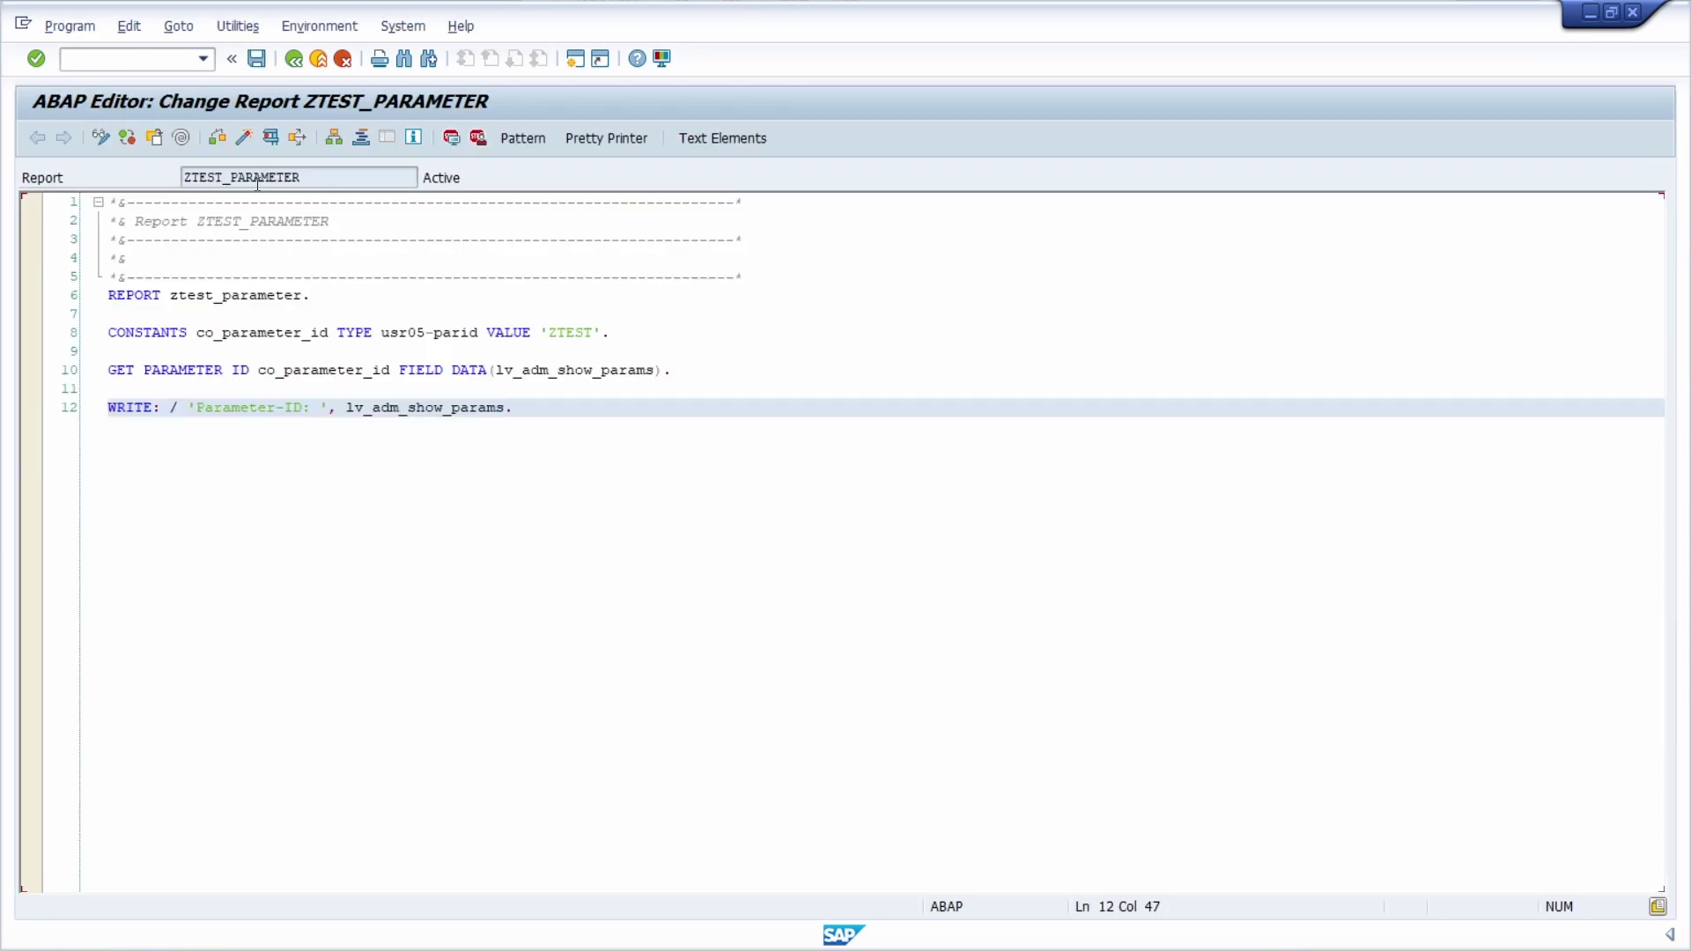
pyautogui.click(271, 138)
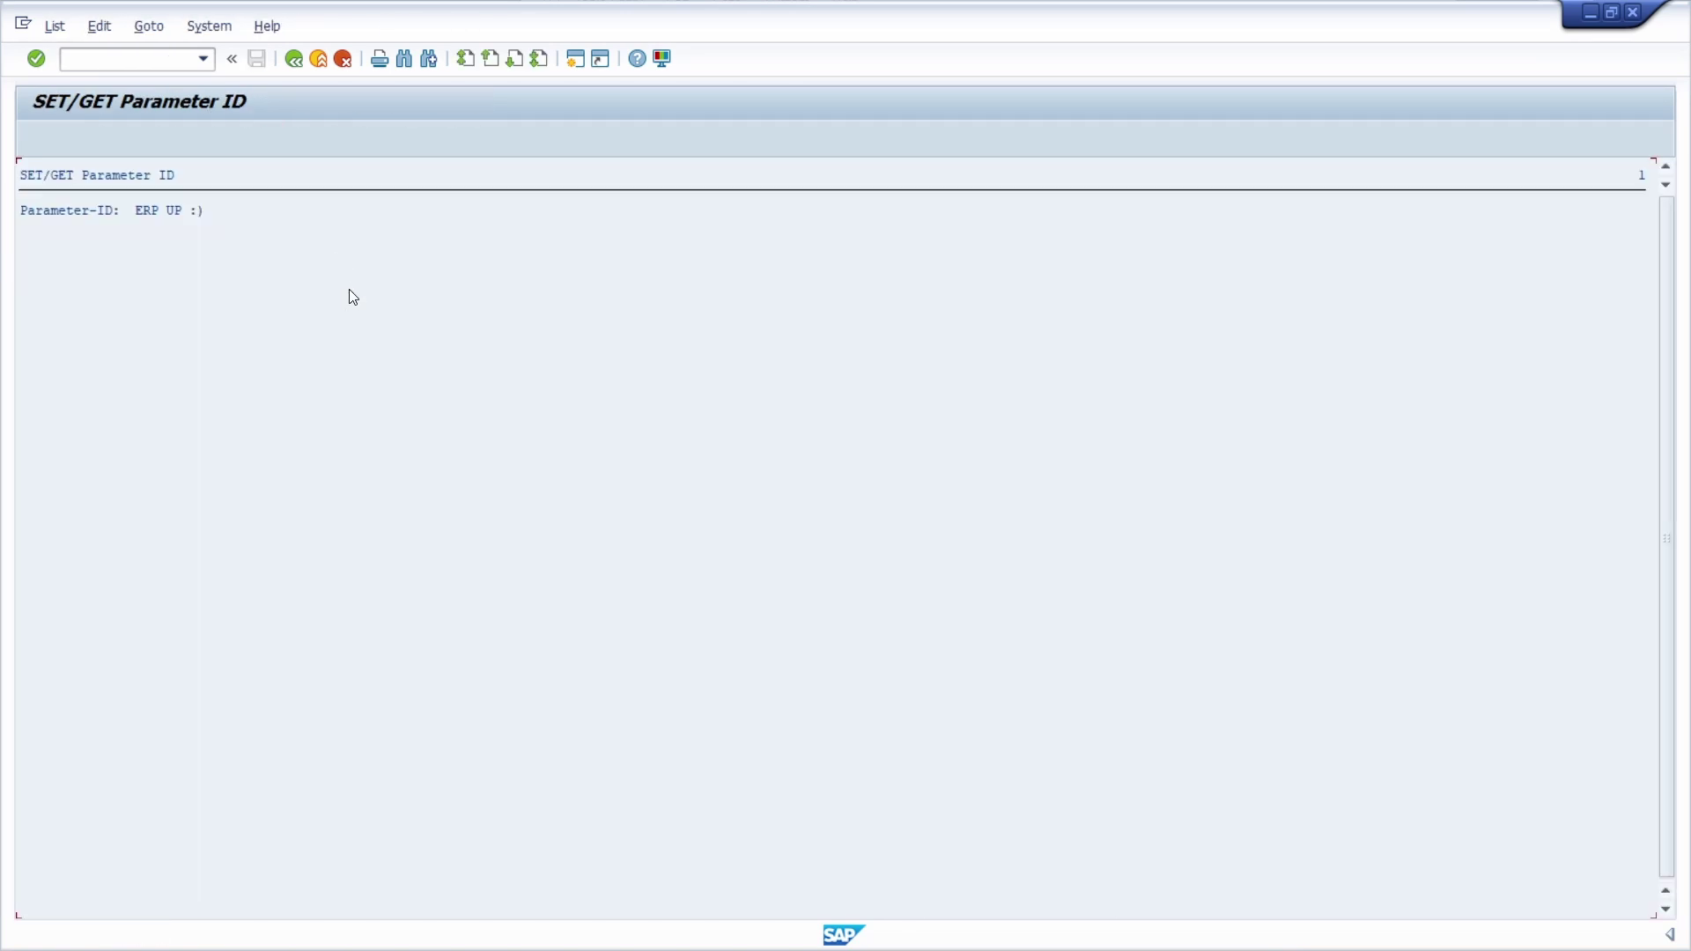
pyautogui.click(151, 211)
pyautogui.click(363, 215)
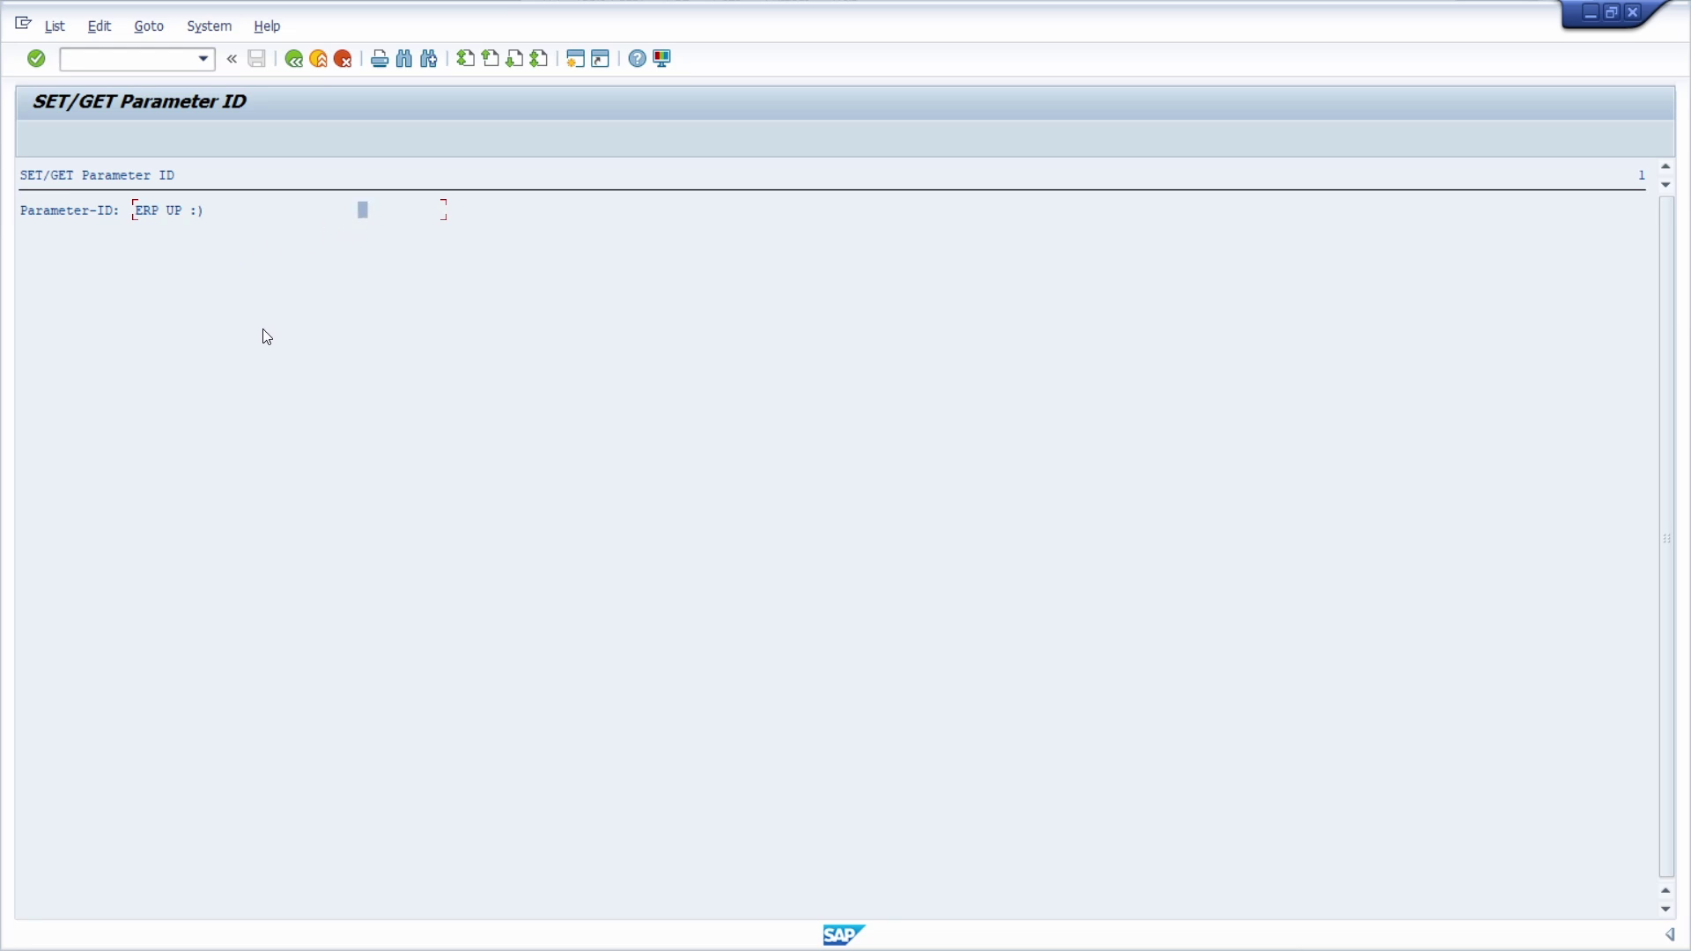